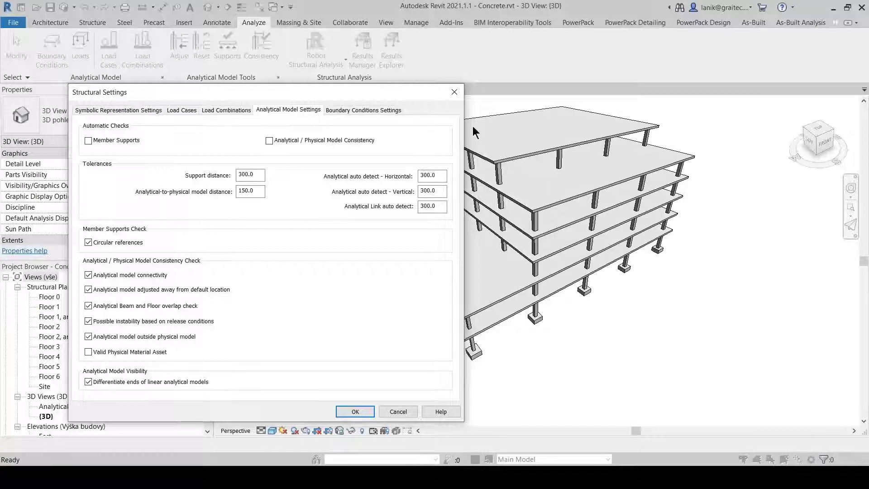
# - Close the analytical model settings and review the default load cases in Project1 from its Level 2 plan
pyautogui.click(457, 94)
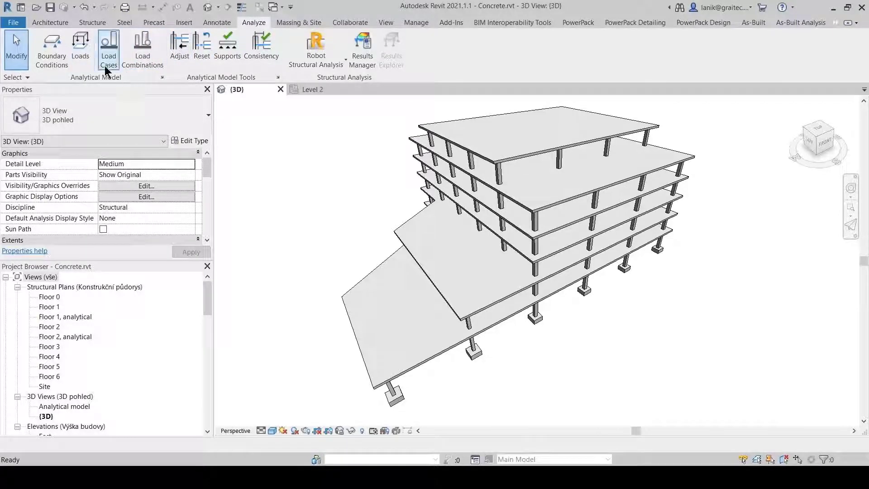
pyautogui.click(314, 88)
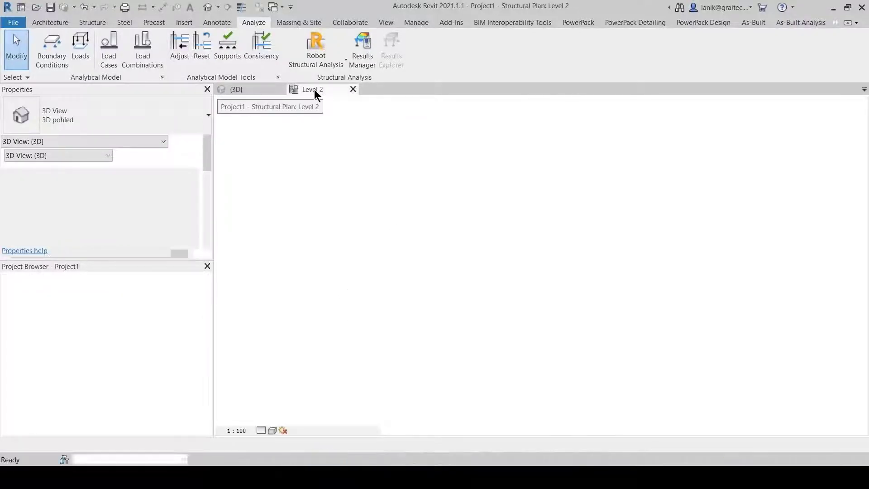
pyautogui.click(112, 60)
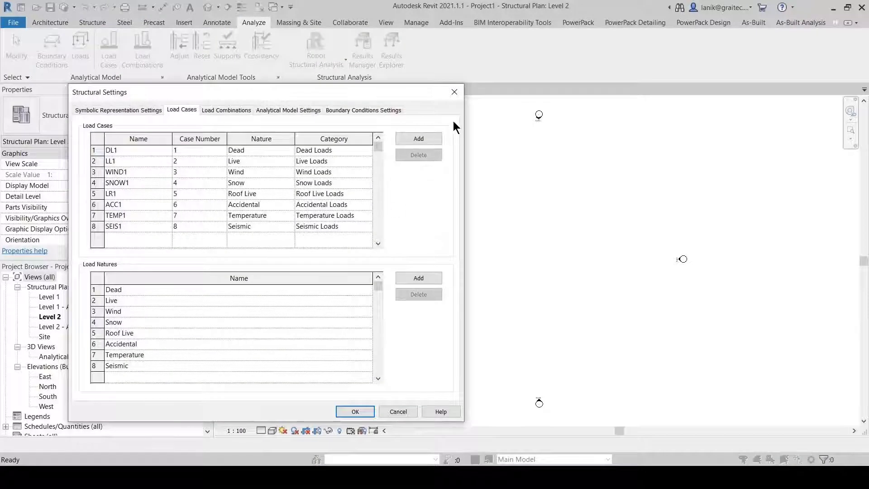
pyautogui.click(458, 92)
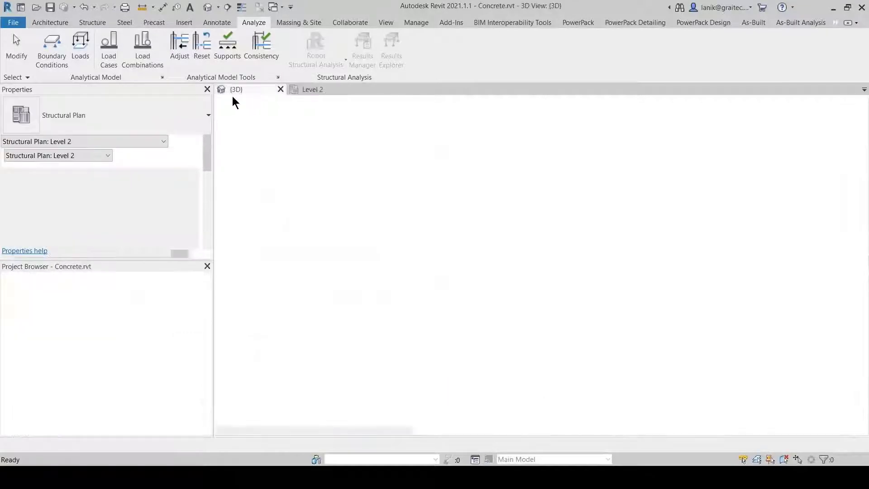
# - Check the load cases and load combinations in the structural settings of the Concrete.rvt project
pyautogui.click(114, 57)
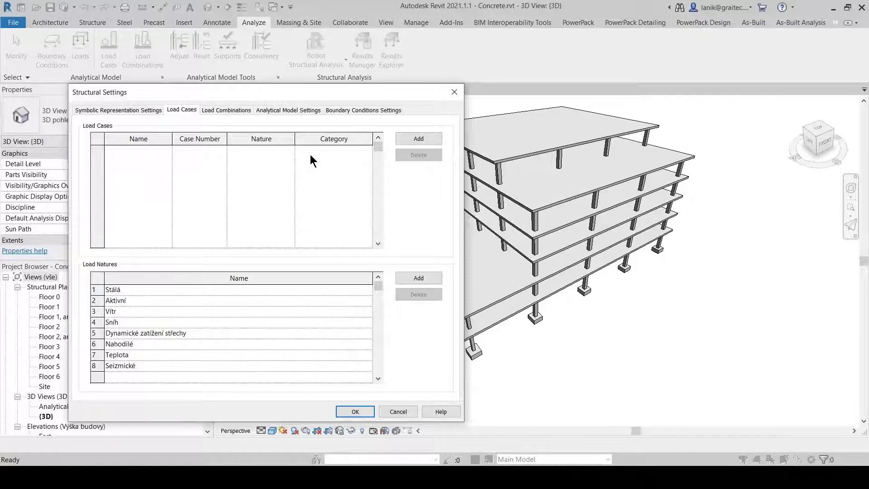
pyautogui.click(225, 110)
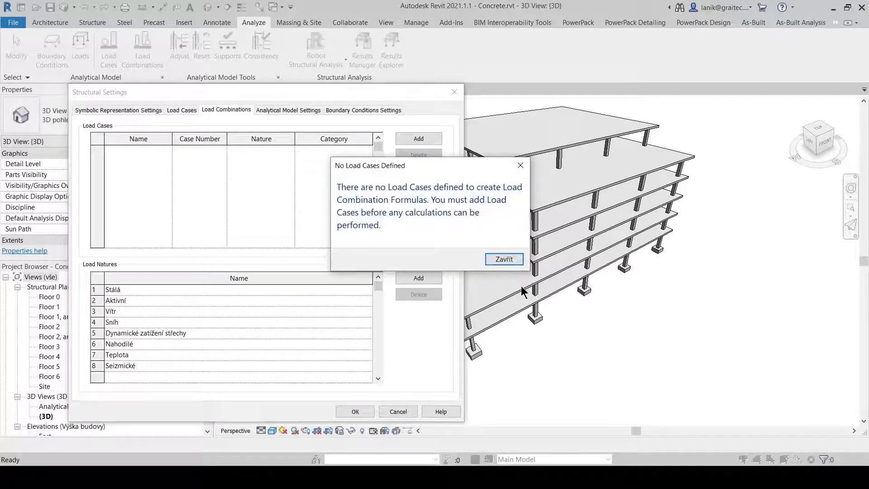
pyautogui.click(520, 166)
pyautogui.click(180, 110)
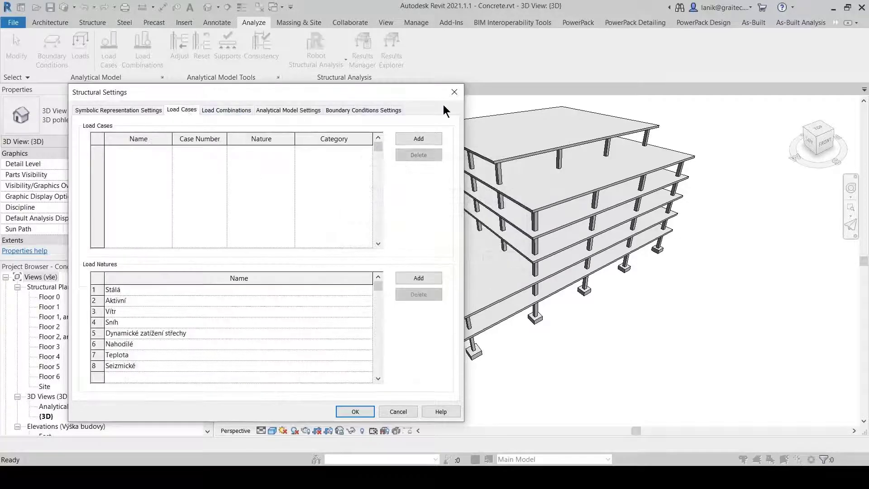
pyautogui.click(454, 92)
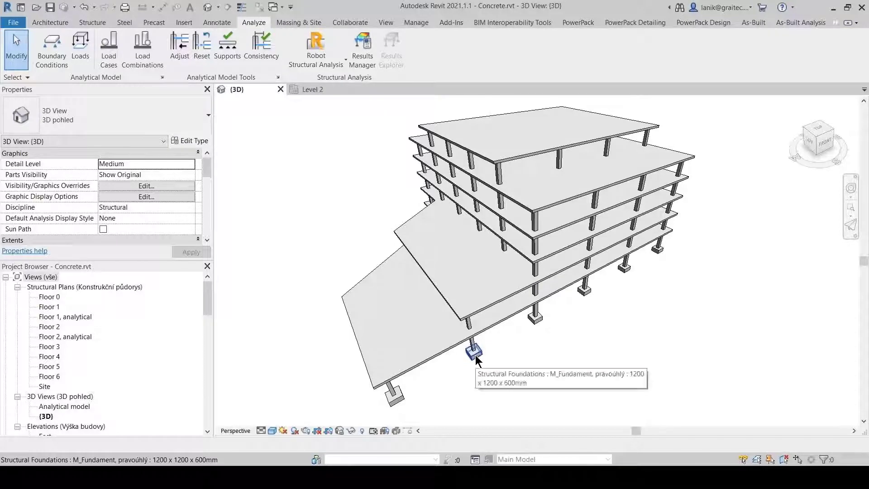
# - Inspect the building's columns and foundations in 3D and check the available boundary condition types without placing any
pyautogui.keyDown('shift'); pyautogui.moveTo(501, 363); pyautogui.dragTo(515, 311, button='middle'); pyautogui.keyUp('shift')
pyautogui.scroll(5, 561, 360)
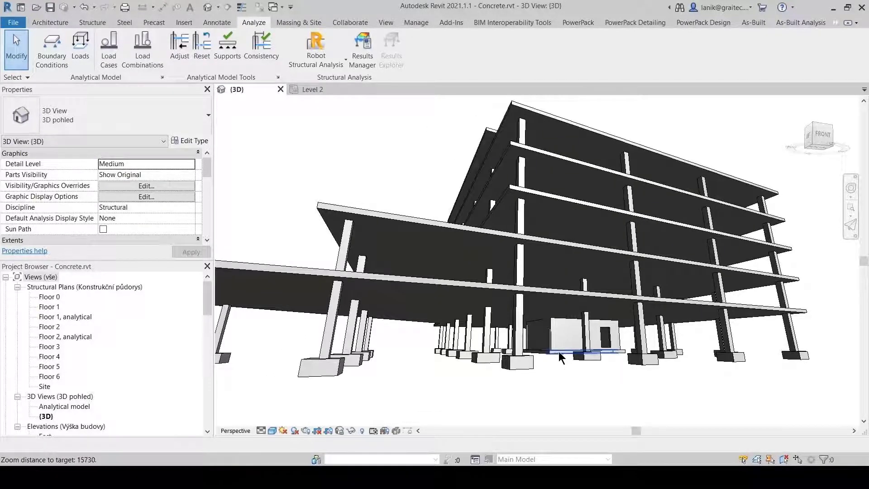
pyautogui.keyDown('shift'); pyautogui.moveTo(561, 361); pyautogui.dragTo(541, 313, button='middle'); pyautogui.keyUp('shift')
pyautogui.scroll(-3, 566, 288)
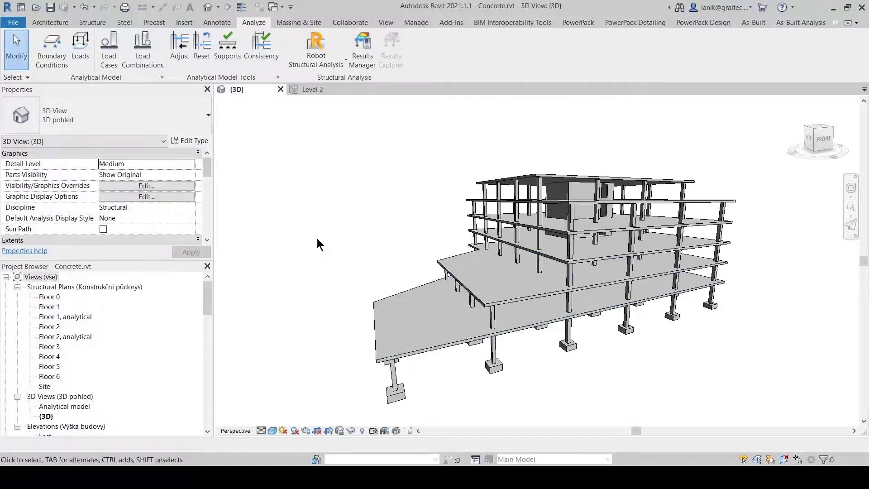
pyautogui.click(58, 54)
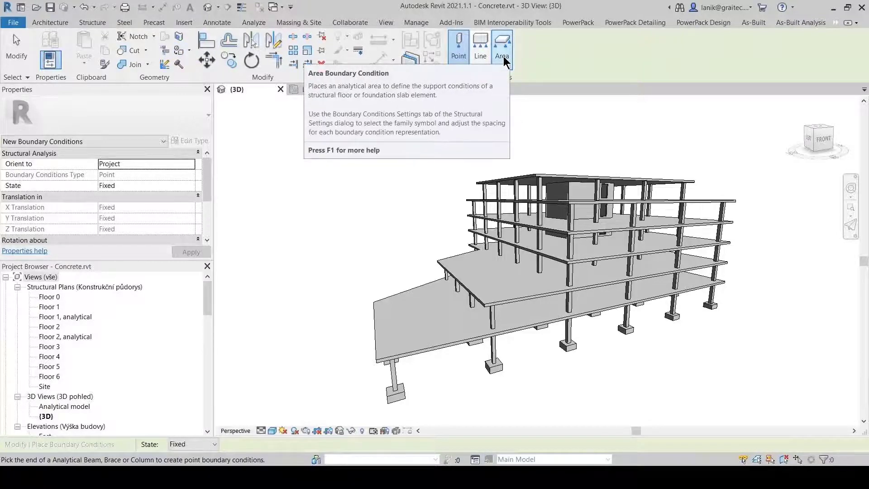
pyautogui.press('Escape')
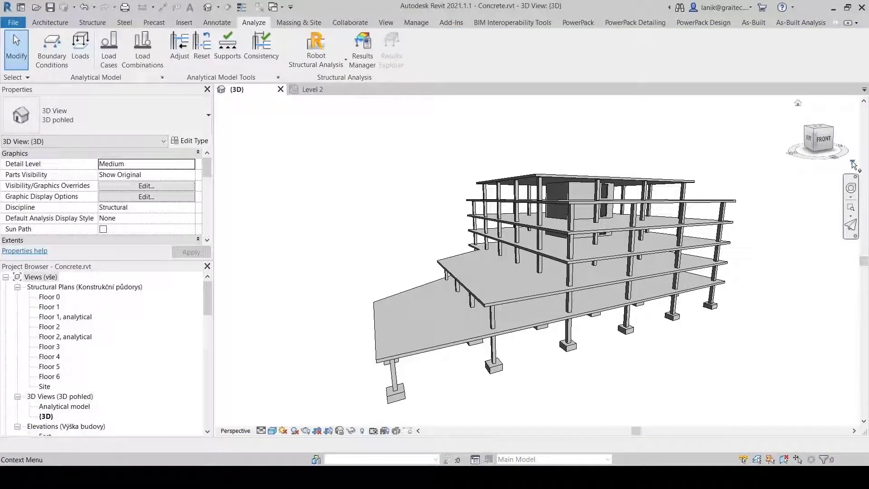
# - Switch the 3D view from perspective to orthographic projection
pyautogui.click(852, 164)
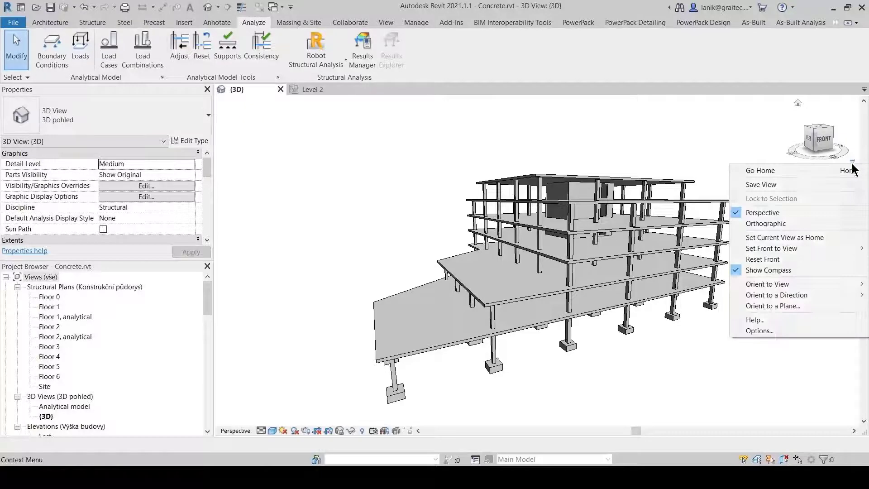
pyautogui.click(765, 224)
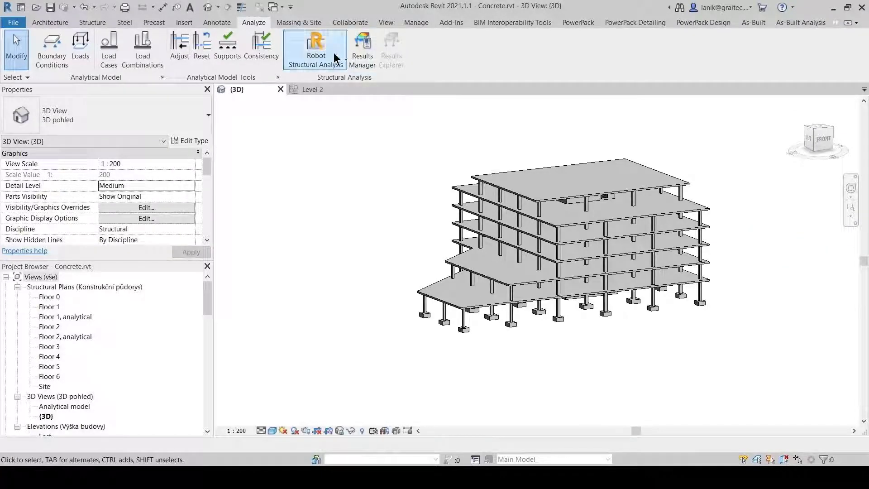
# - Review the BIM Connect transfer settings, including the Export / Import loads option and the concrete section mapping for rectangular columns, without saving changes
pyautogui.click(576, 22)
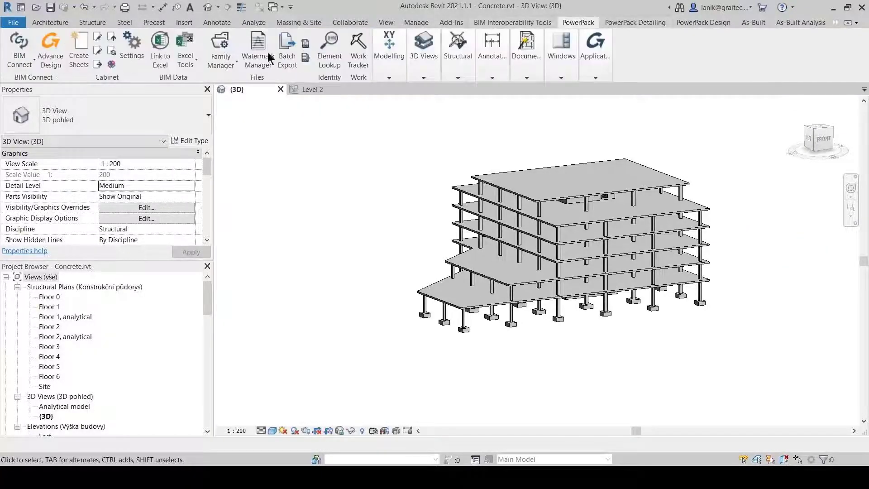
pyautogui.click(31, 62)
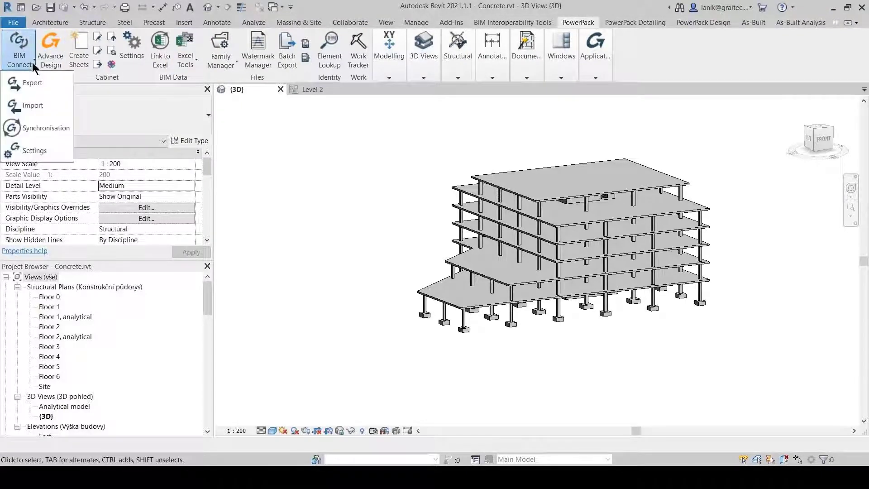
pyautogui.click(37, 156)
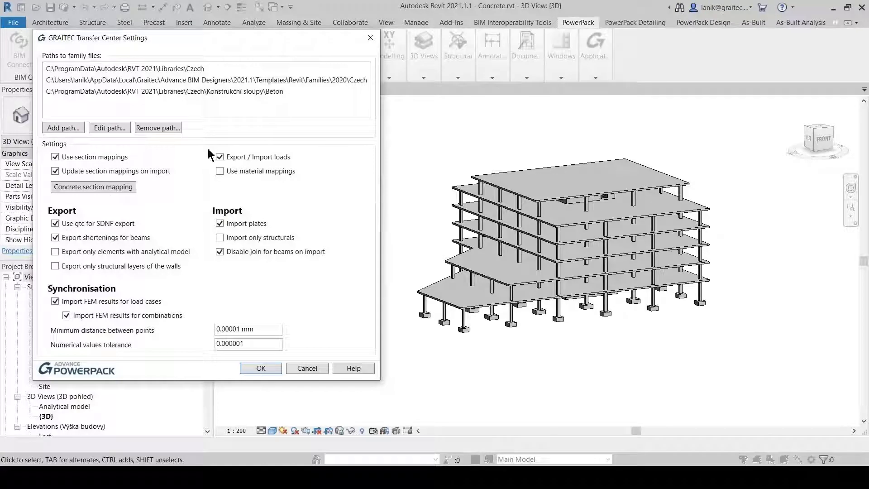
pyautogui.click(219, 158)
pyautogui.click(93, 186)
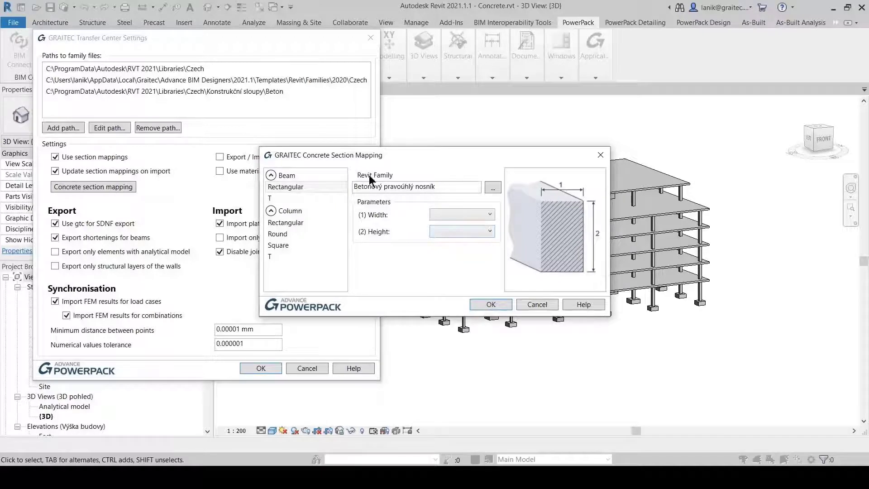
pyautogui.click(304, 223)
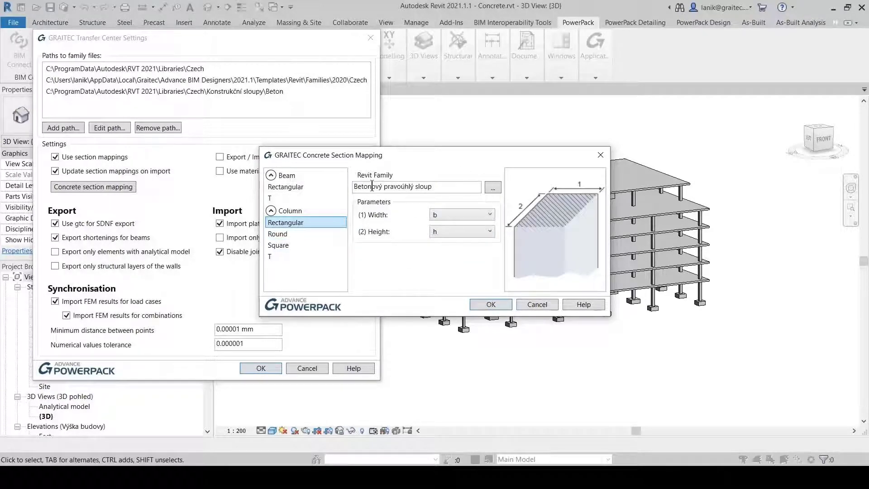
pyautogui.click(598, 157)
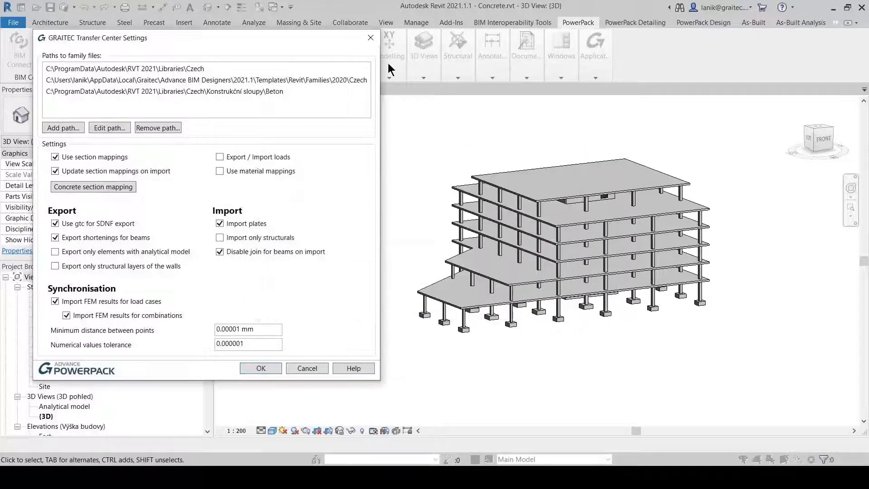
pyautogui.click(371, 39)
# - Check the project's load cases again in the structural settings
pyautogui.click(253, 22)
pyautogui.click(110, 55)
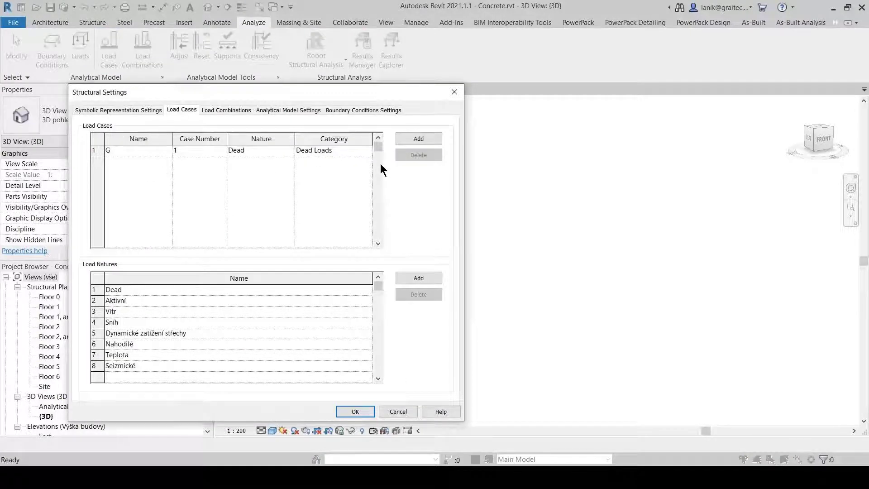
pyautogui.click(458, 93)
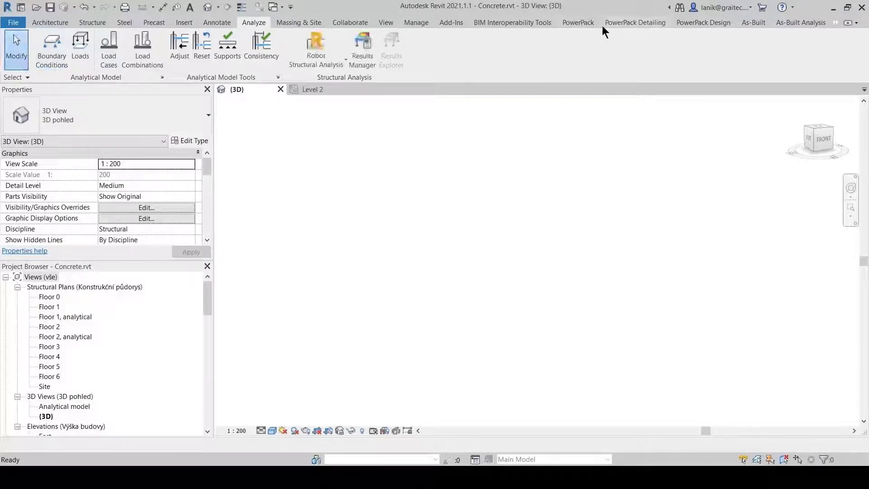
# - Review the BIM Connect export options for file format, country library, selfweight load case and automatic software launch, without exporting
pyautogui.click(580, 22)
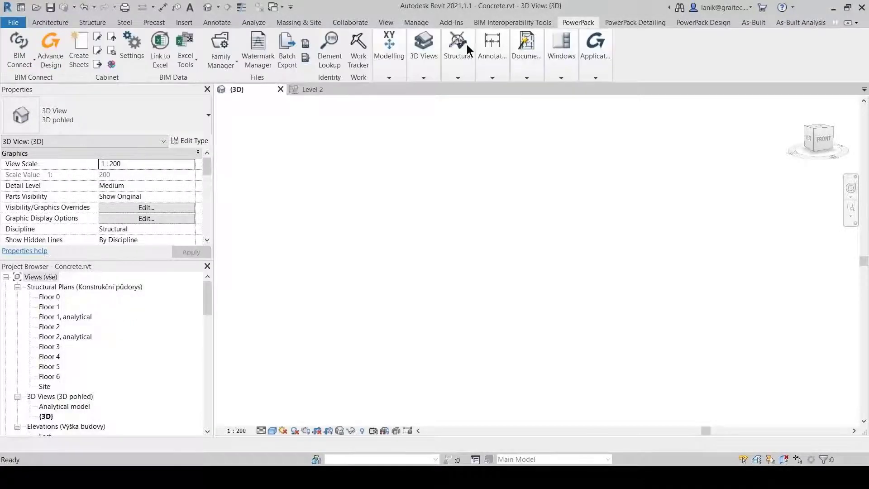
pyautogui.click(35, 58)
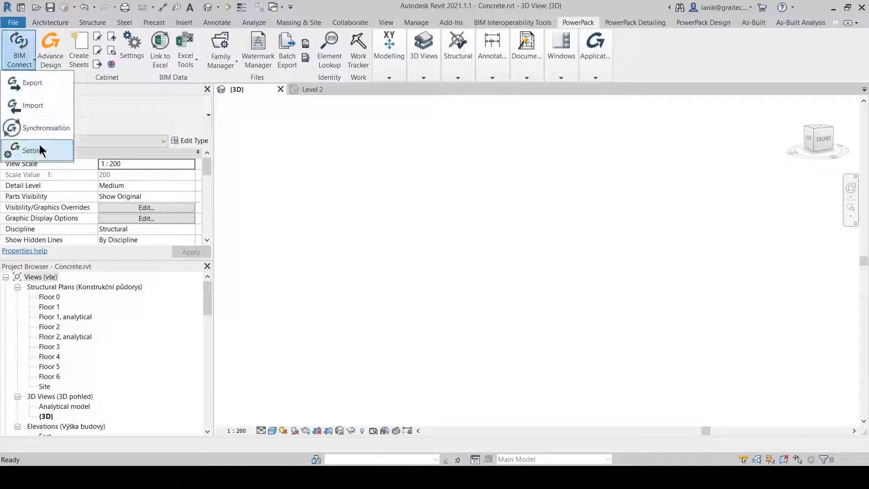
pyautogui.click(34, 85)
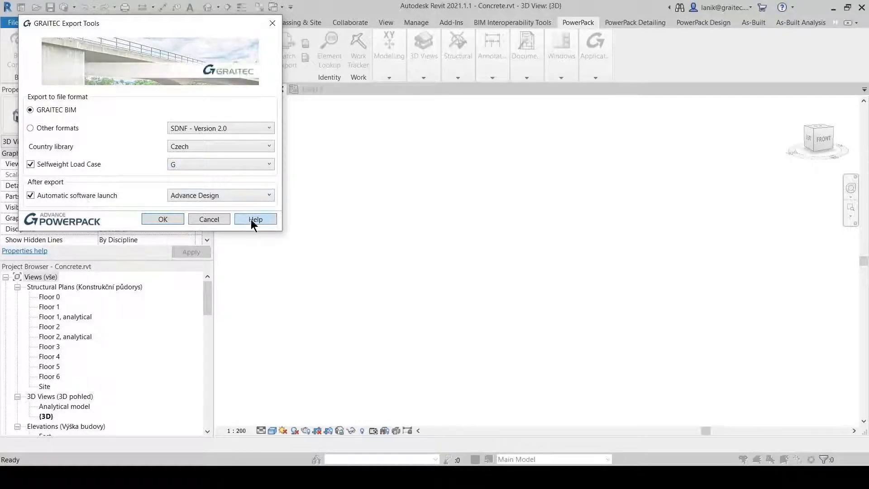
pyautogui.click(216, 219)
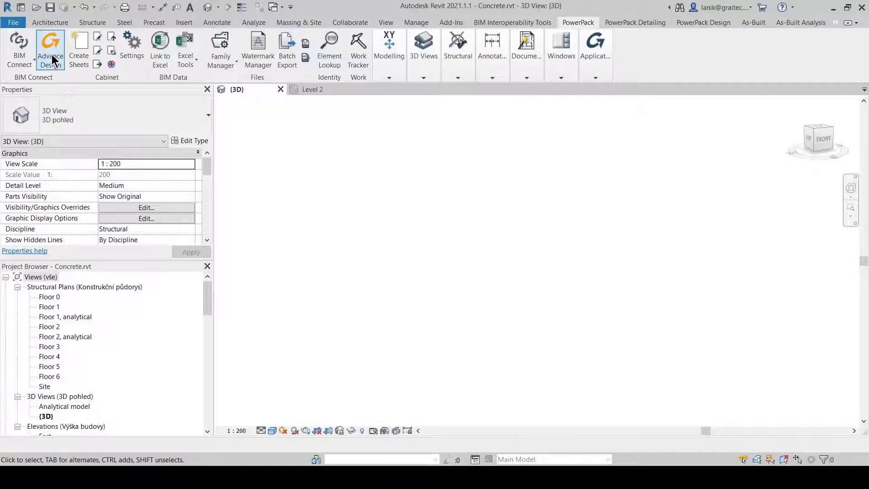
# - Export the structural model directly to Advance Design, generate the export report and close the log file
pyautogui.click(53, 60)
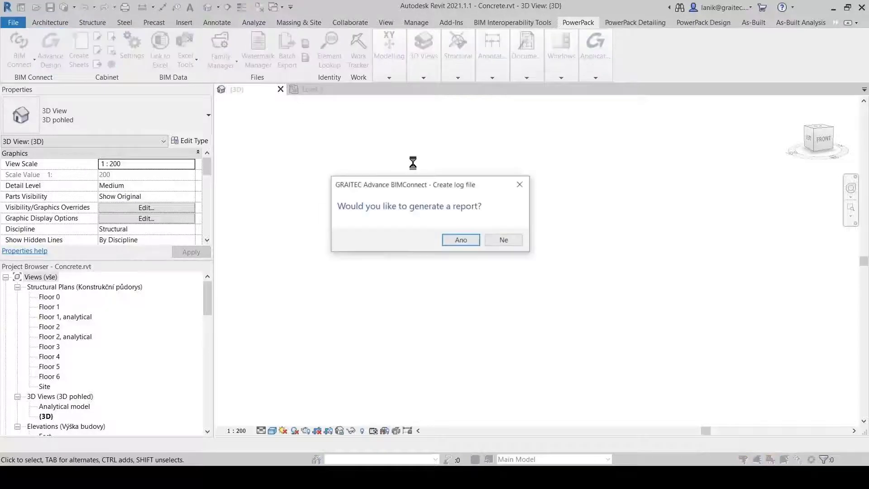
pyautogui.click(460, 241)
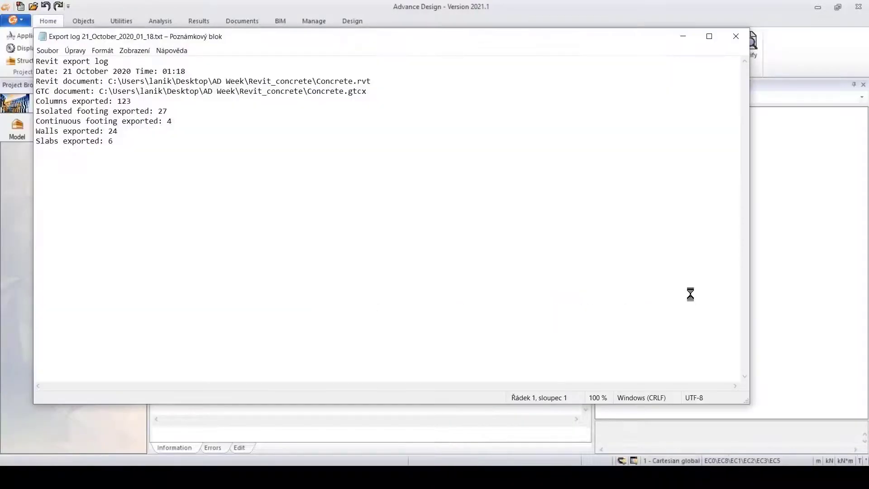
pyautogui.click(736, 37)
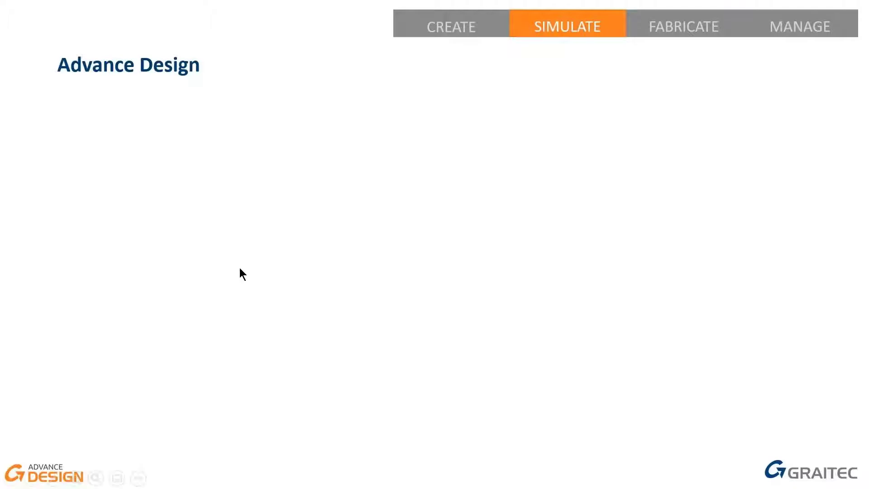
pyautogui.click(240, 266)
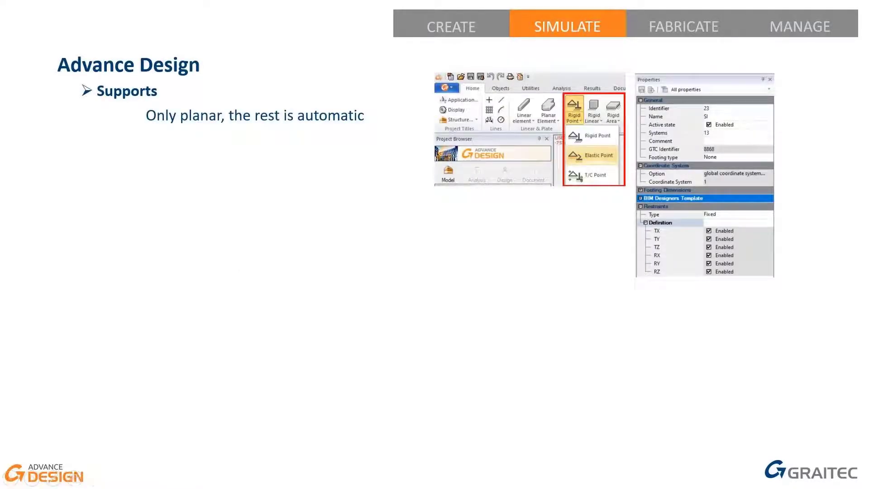
pyautogui.click(271, 251)
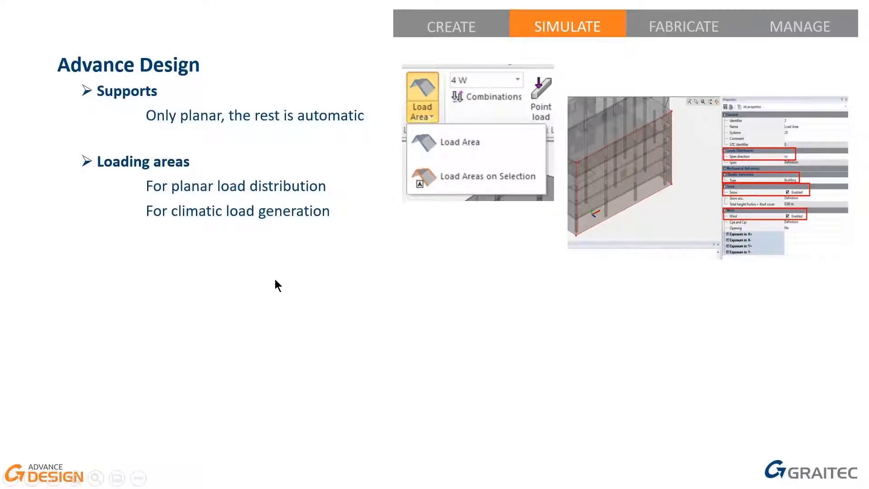
pyautogui.press('Right')
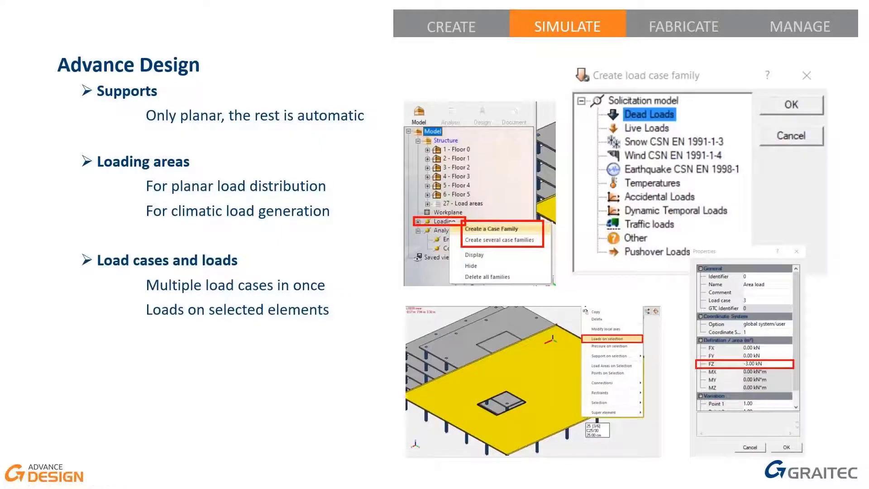
pyautogui.click(285, 270)
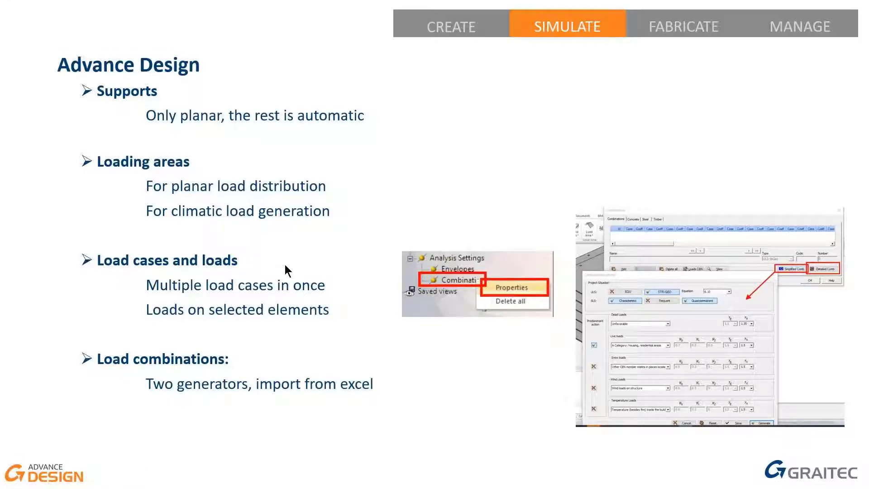
pyautogui.press('Right')
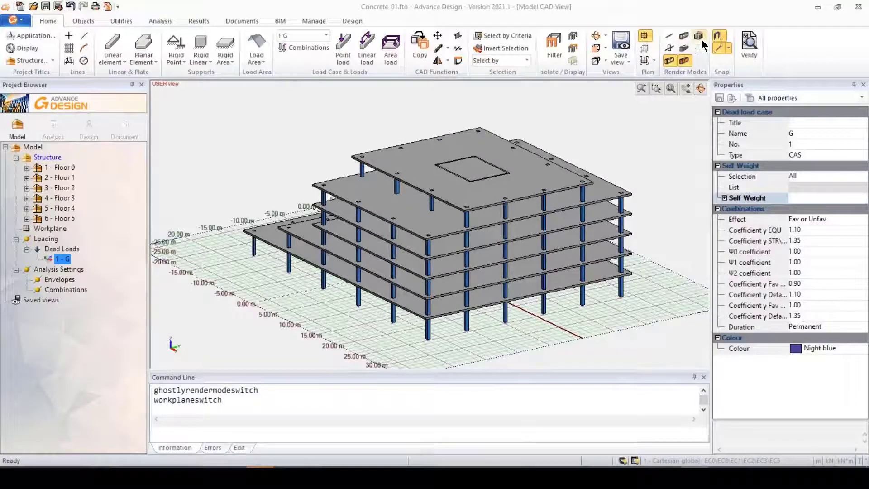
# - Turn on the transparent ghost rendering of the building model in Advance Design
pyautogui.click(699, 37)
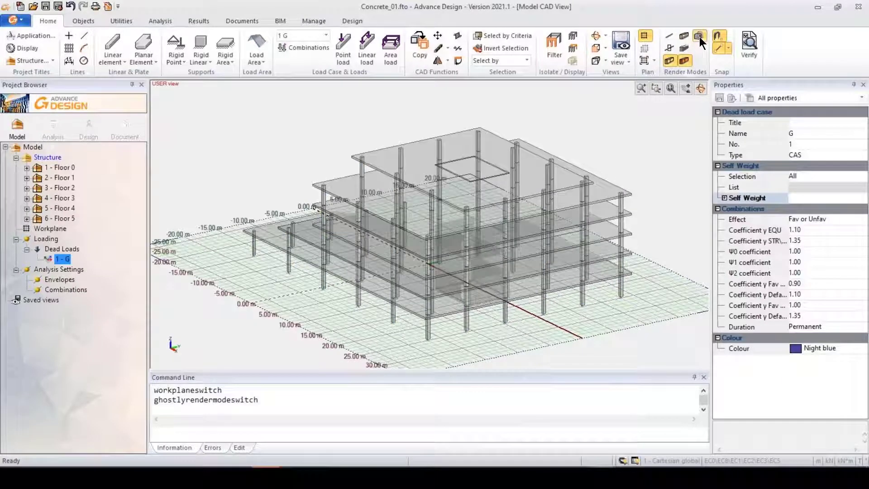
# - Turn off the transparent ghost rendering and hide the workplane grid
pyautogui.click(699, 37)
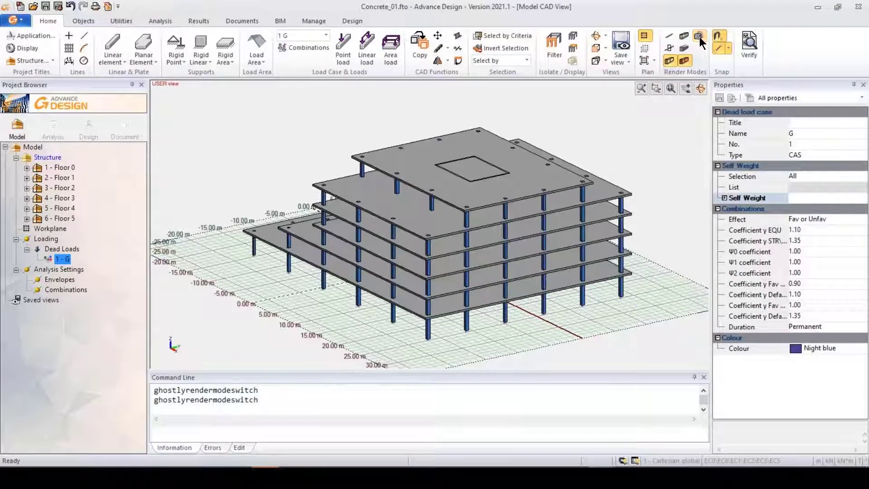
pyautogui.click(645, 38)
# - Examine the properties of a column's point support and of the lowest floor slab from below the building
pyautogui.keyDown('shift'); pyautogui.moveTo(590, 308); pyautogui.dragTo(596, 273, button='middle'); pyautogui.keyUp('shift')
pyautogui.scroll(3, 596, 273)
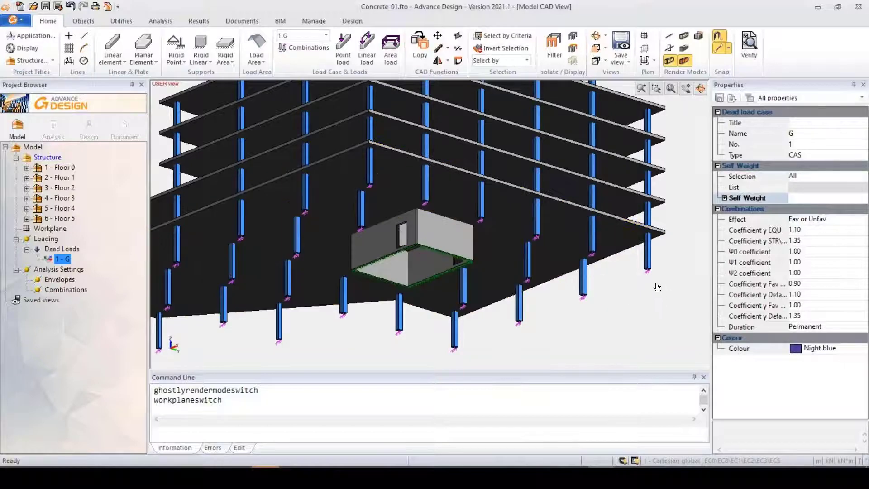
pyautogui.click(647, 270)
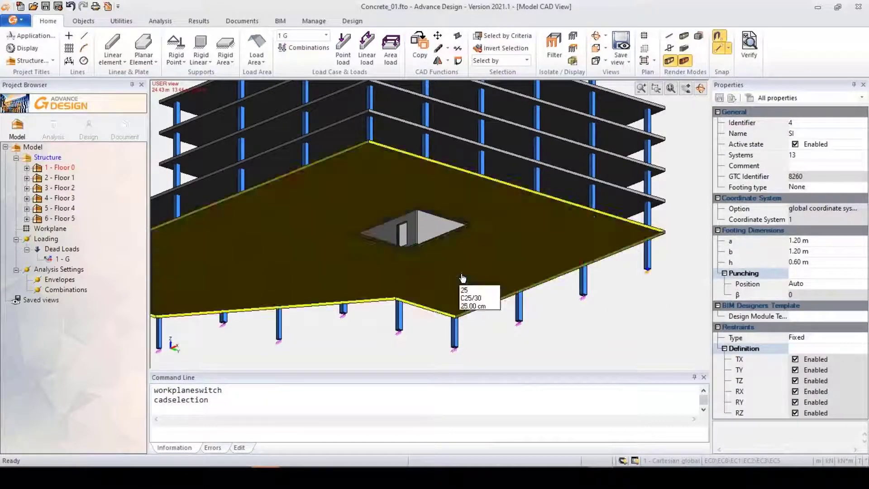
pyautogui.click(442, 284)
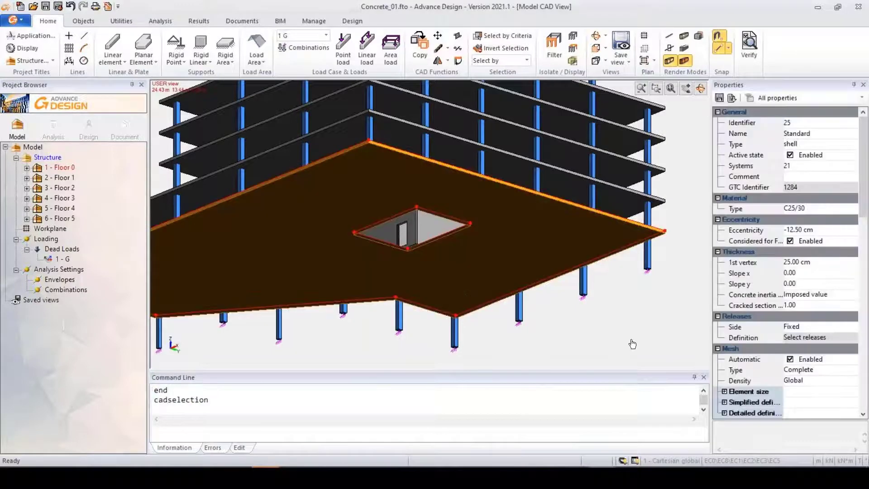
pyautogui.press('Escape')
# - Examine the Floor 0 system with its subsystems, including Sloupy, and the level properties of Floor 3
pyautogui.moveTo(640, 278); pyautogui.dragTo(497, 258, button='middle')
pyautogui.click(59, 168)
pyautogui.click(27, 167)
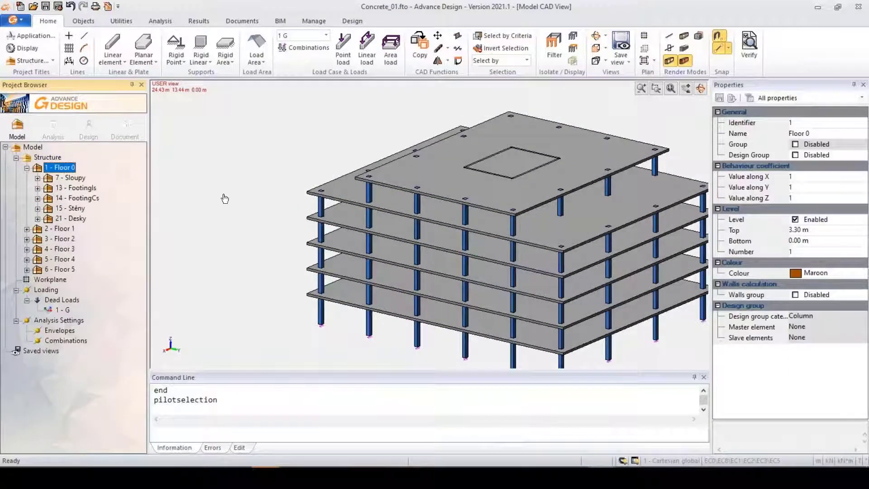
pyautogui.click(68, 178)
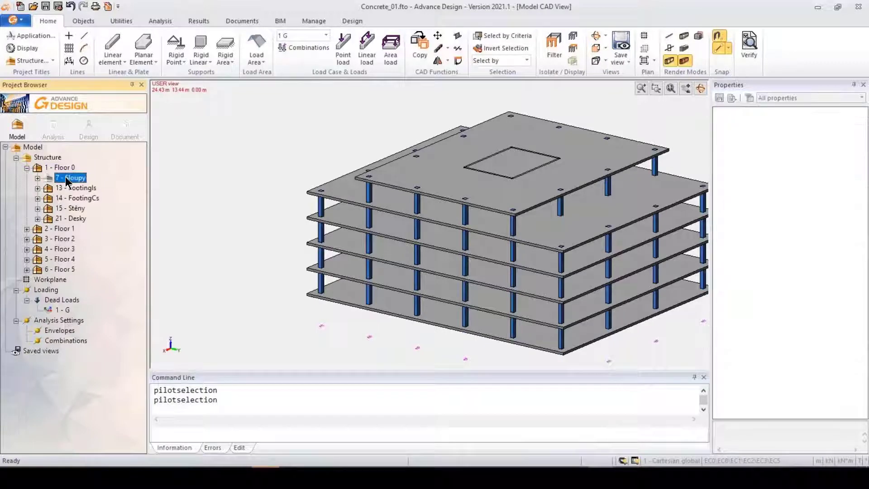
pyautogui.click(62, 250)
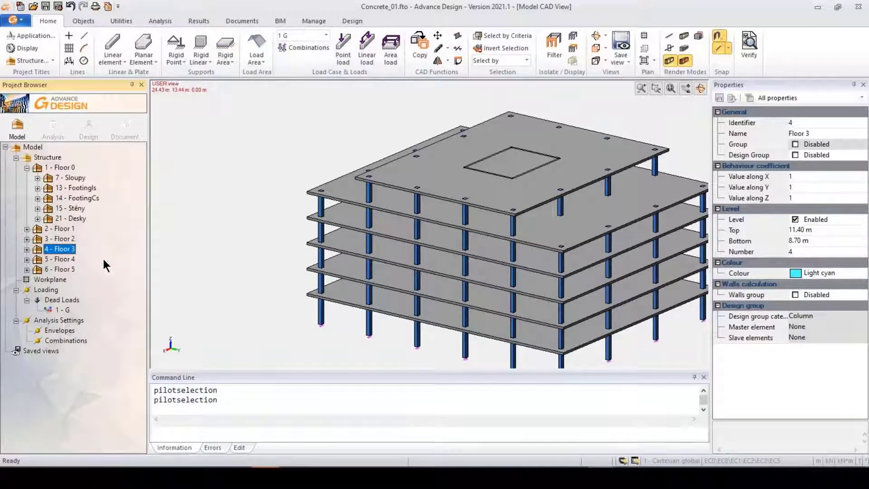
# - Create load case families with one live load case, one snow case and one wind case
pyautogui.click(42, 292)
pyautogui.rightClick(42, 293)
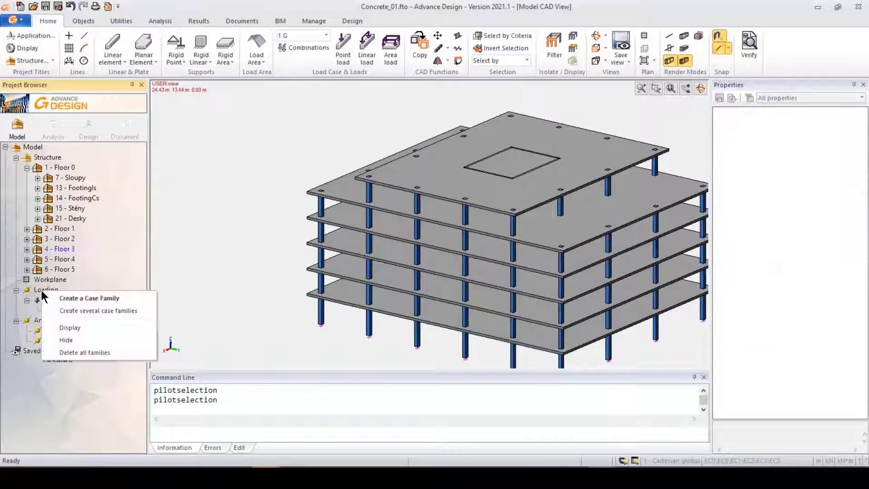
pyautogui.click(83, 308)
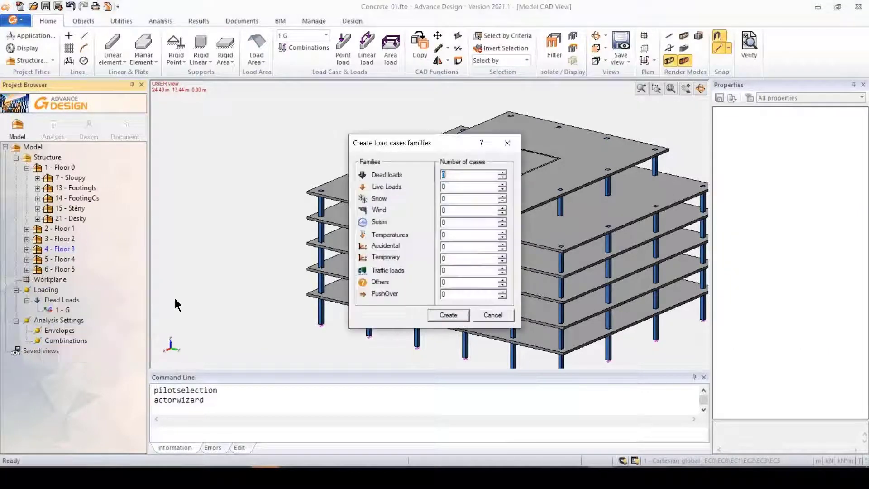
pyautogui.click(501, 183)
pyautogui.click(502, 195)
pyautogui.click(501, 208)
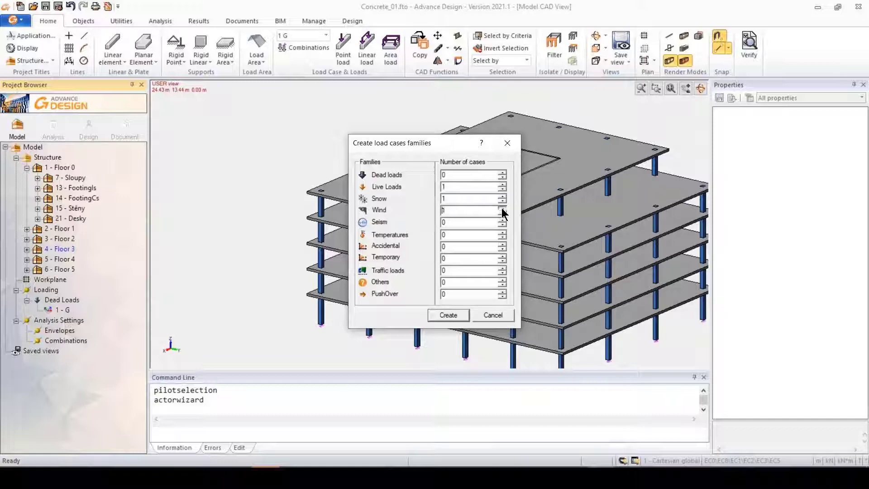
pyautogui.click(441, 314)
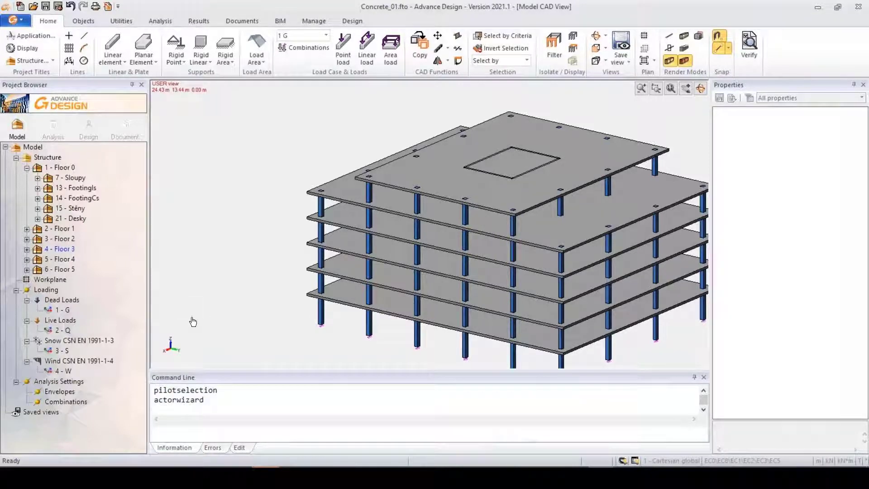
# - Apply an area load of FZ -3.00 kN in live load case Q to the four slabs between the lowest floor and the roof
pyautogui.click(63, 309)
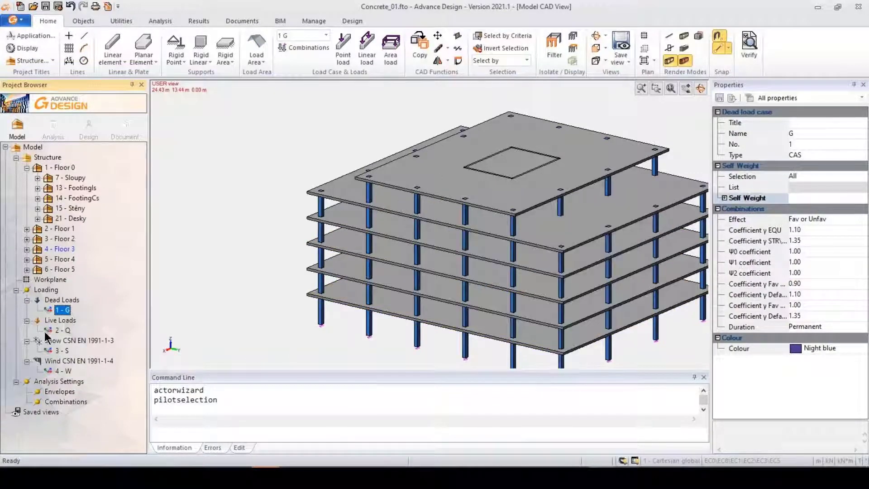
pyautogui.click(62, 329)
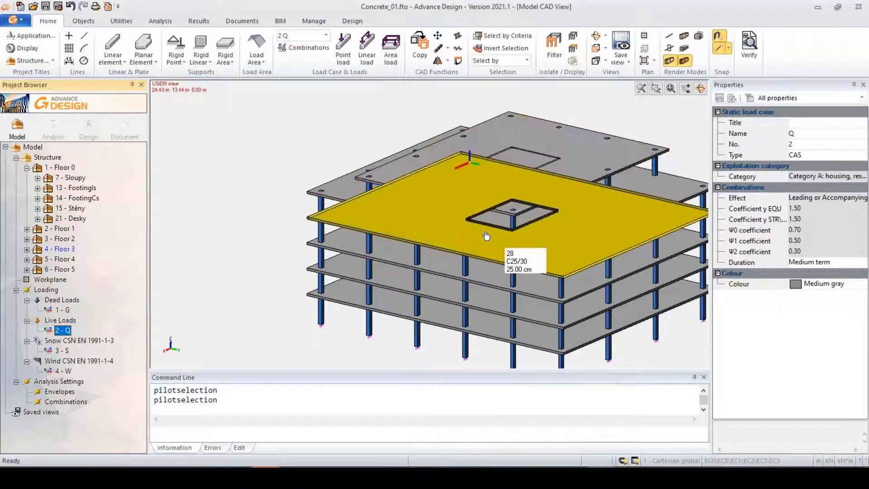
pyautogui.click(379, 216)
pyautogui.keyDown('ctrl'); pyautogui.click(386, 231); pyautogui.keyUp('ctrl')
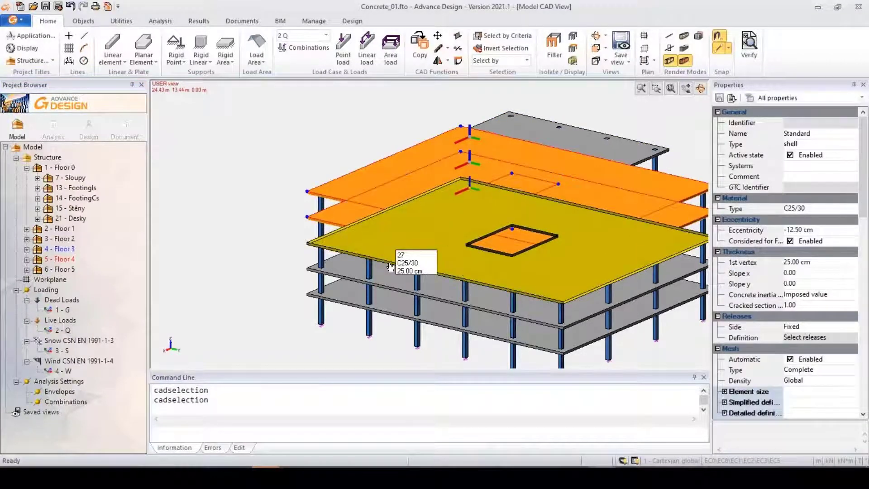
pyautogui.keyDown('ctrl'); pyautogui.click(390, 267); pyautogui.keyUp('ctrl')
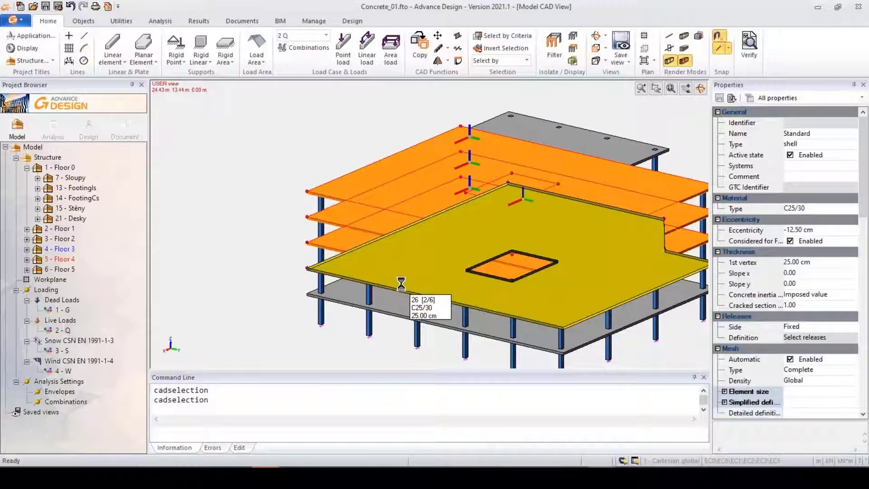
pyautogui.rightClick(404, 286)
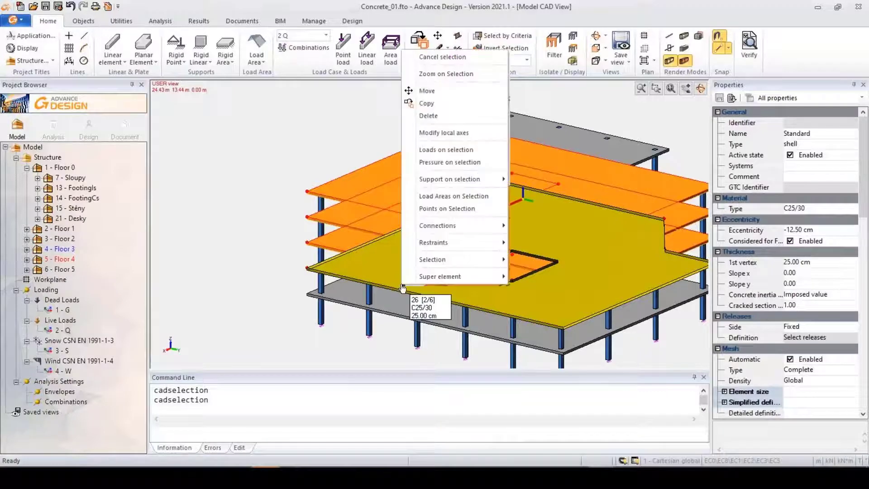
pyautogui.click(442, 152)
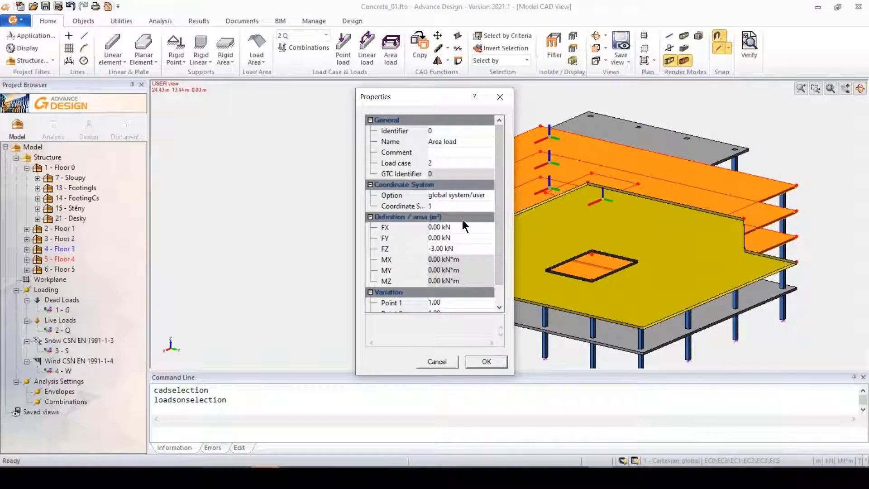
pyautogui.click(481, 359)
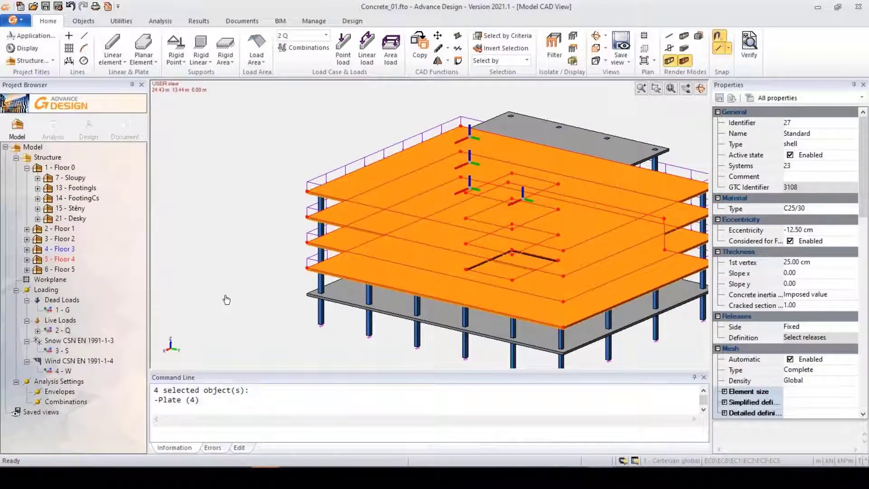
pyautogui.press('Escape')
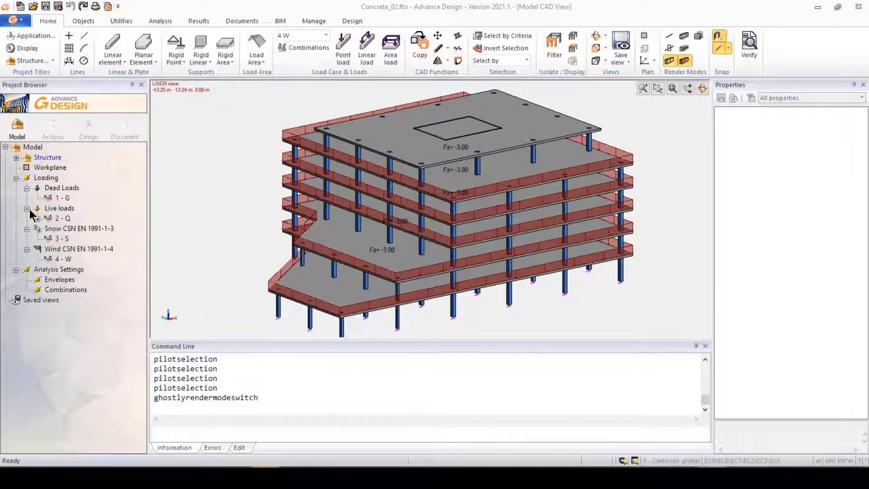
# - Look through the area loads listed under live load case Q
pyautogui.click(38, 219)
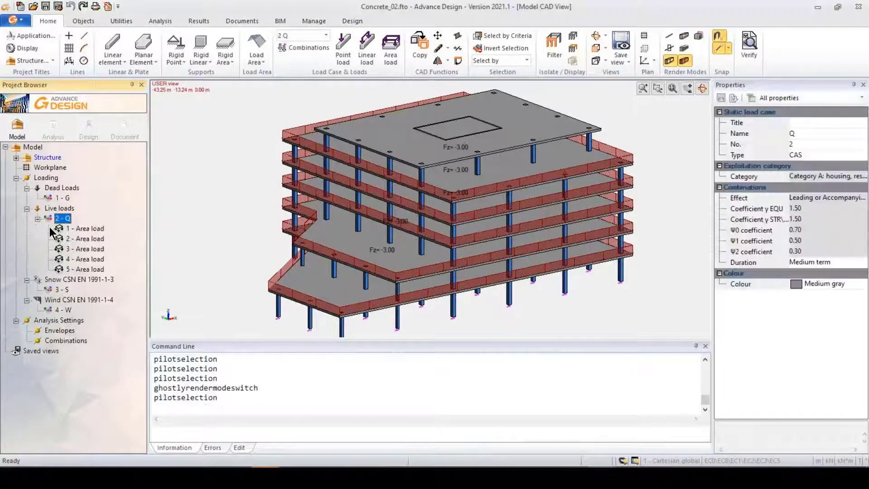
pyautogui.click(72, 229)
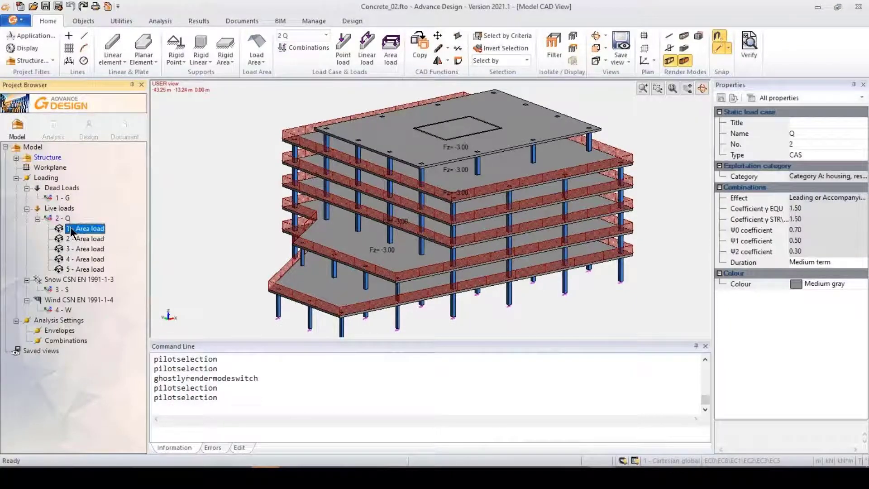
pyautogui.click(38, 218)
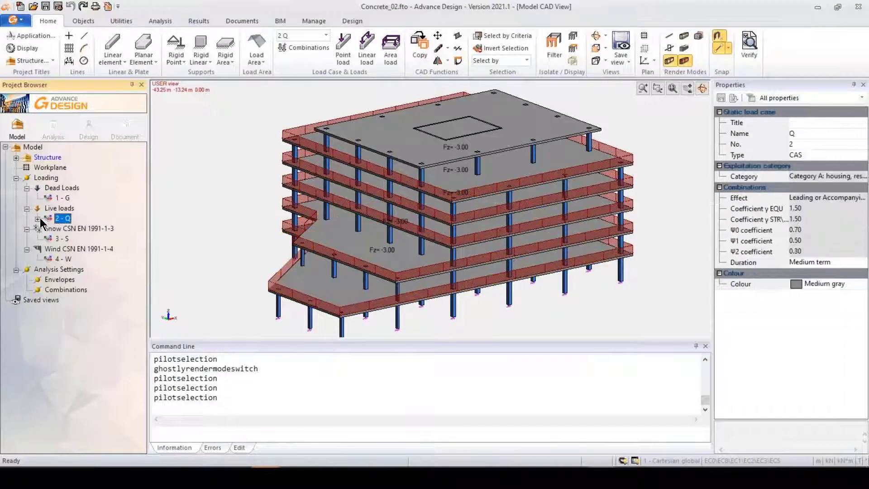
pyautogui.click(53, 188)
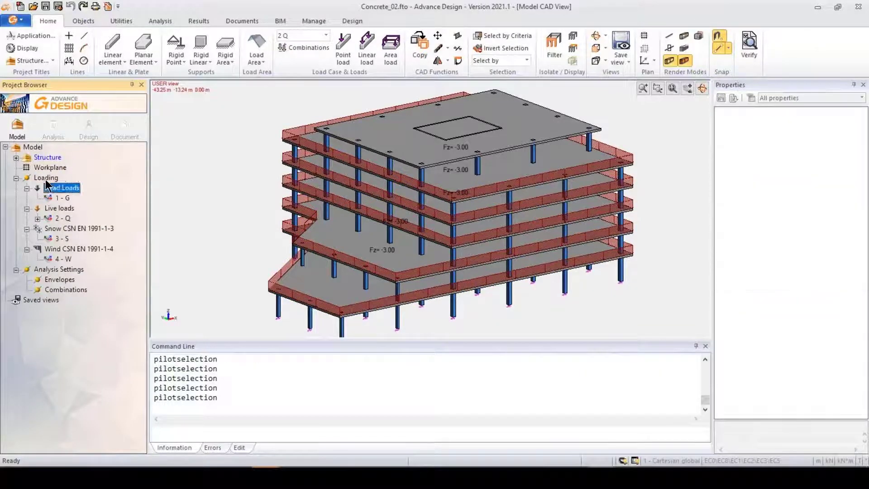
# - Show the model in axes and skeleton rendering and generate a load area on the top roof slab
pyautogui.click(670, 36)
pyautogui.click(684, 36)
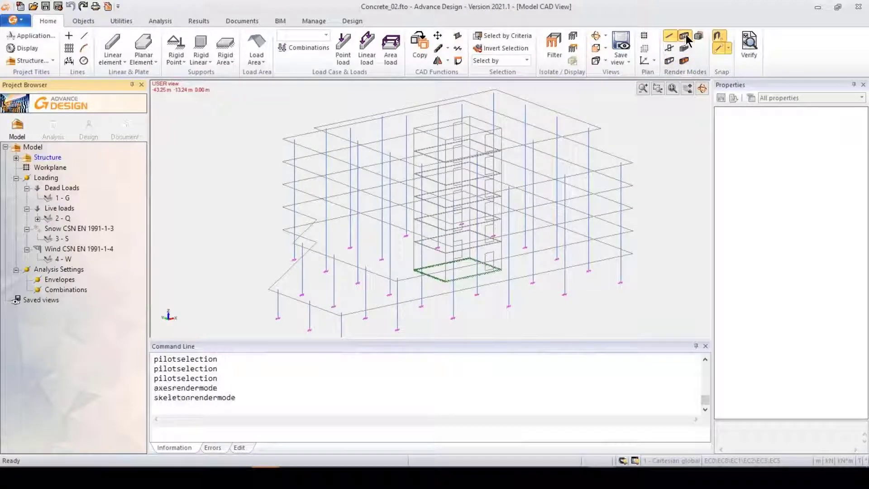
pyautogui.click(516, 96)
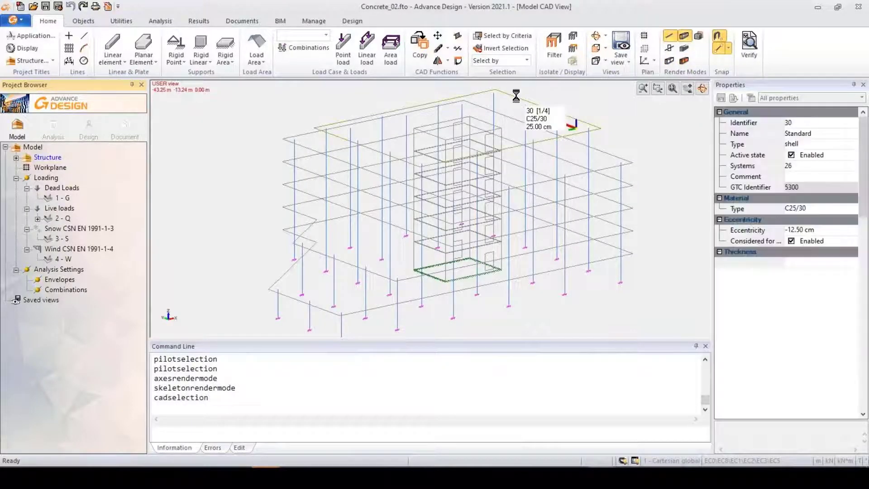
pyautogui.rightClick(516, 96)
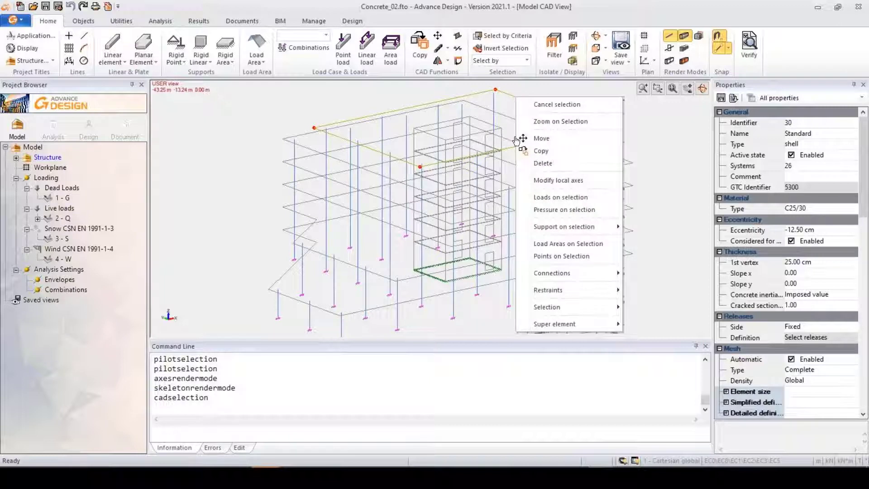
pyautogui.click(554, 243)
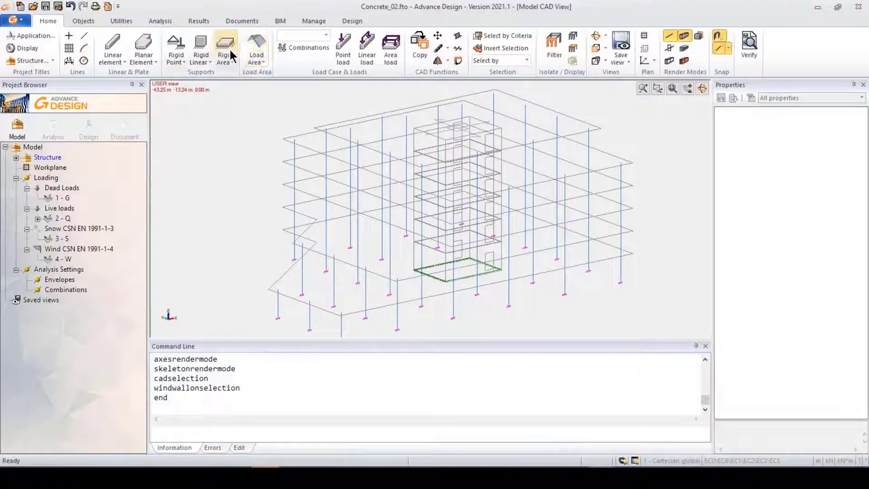
# - Draw a vertical load area over the building's facade and restore the shaded rendering of the structure
pyautogui.click(256, 54)
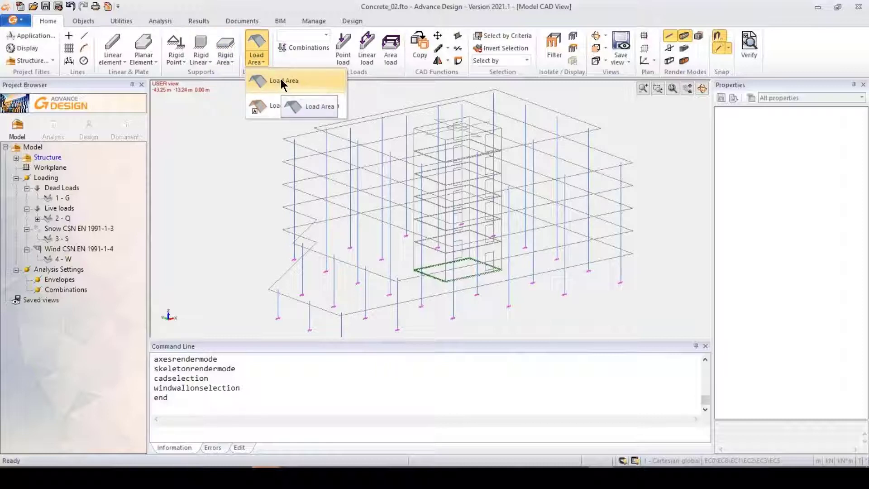
pyautogui.click(281, 80)
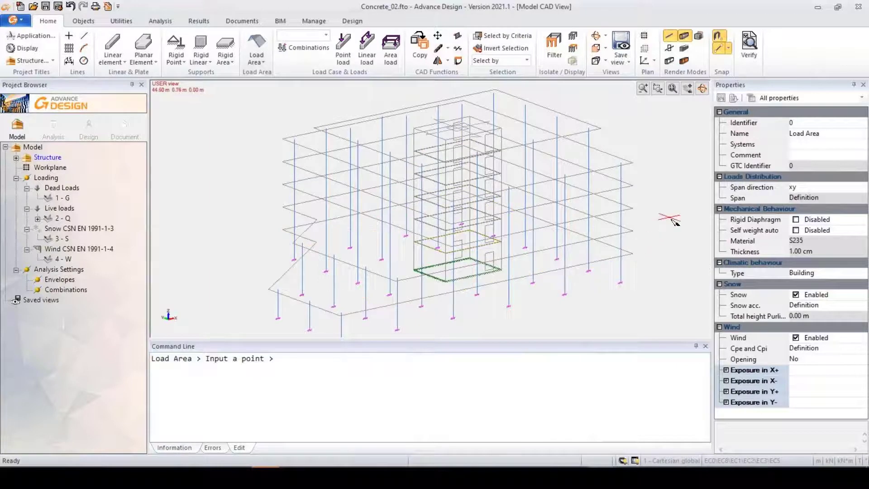
pyautogui.moveTo(674, 244); pyautogui.dragTo(556, 294, button='middle')
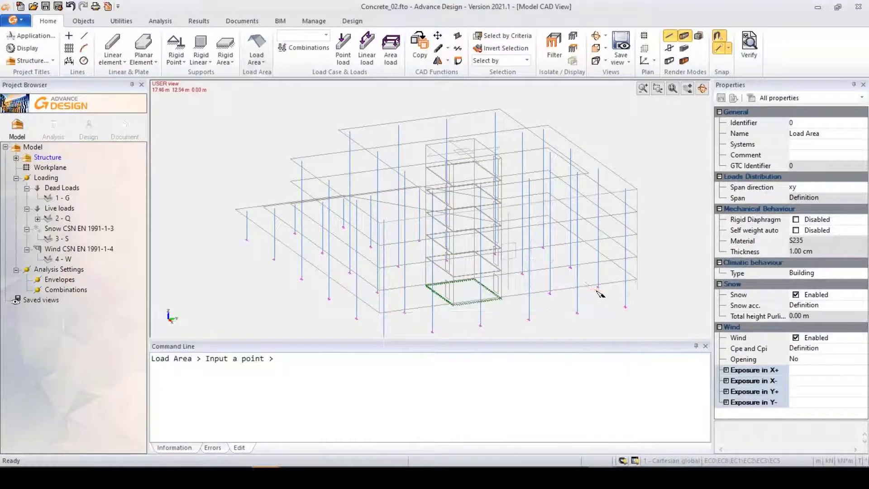
pyautogui.click(673, 59)
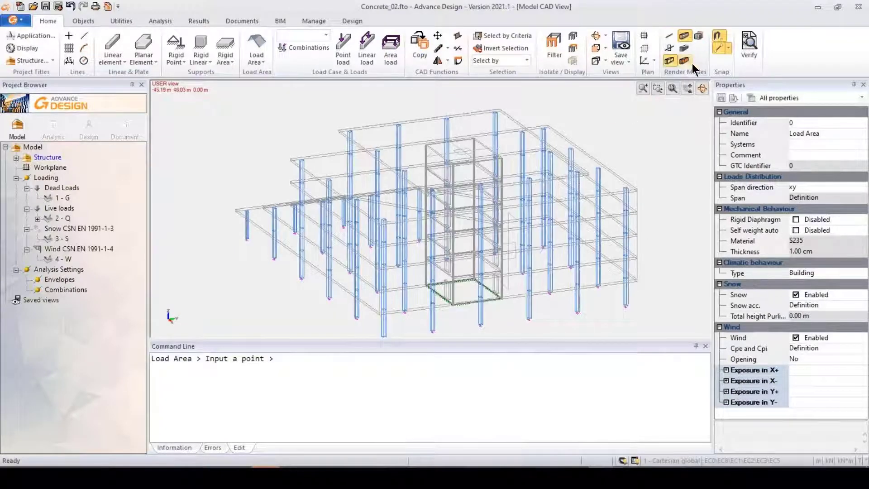
pyautogui.click(683, 62)
pyautogui.press('Escape')
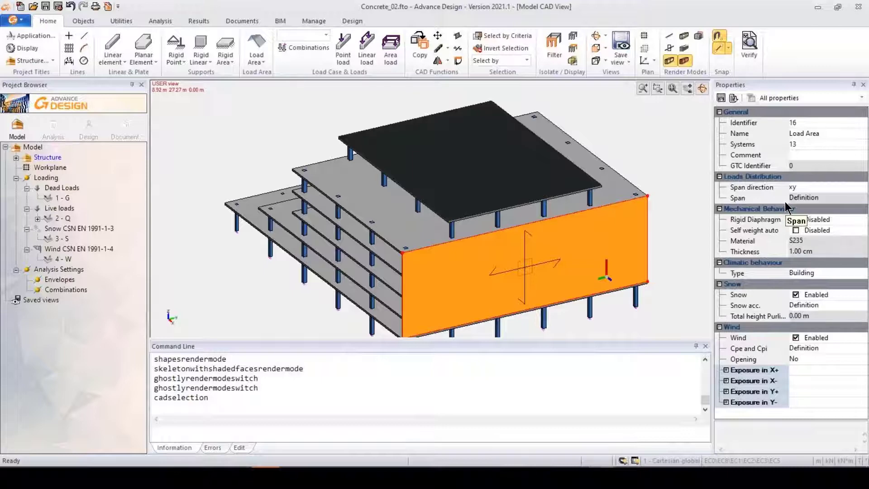
# - Show the model in axes and skeleton rendering and set the facade load area's span direction to y after trying x
pyautogui.click(796, 187)
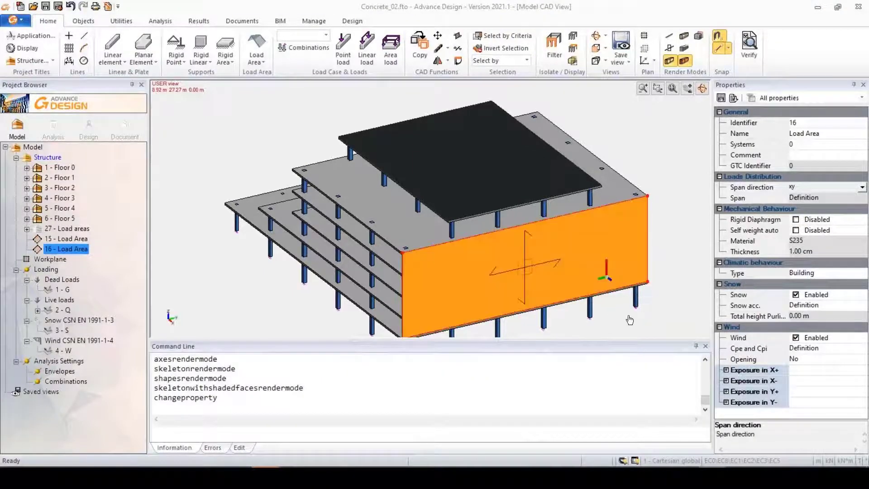
pyautogui.click(671, 40)
pyautogui.click(683, 36)
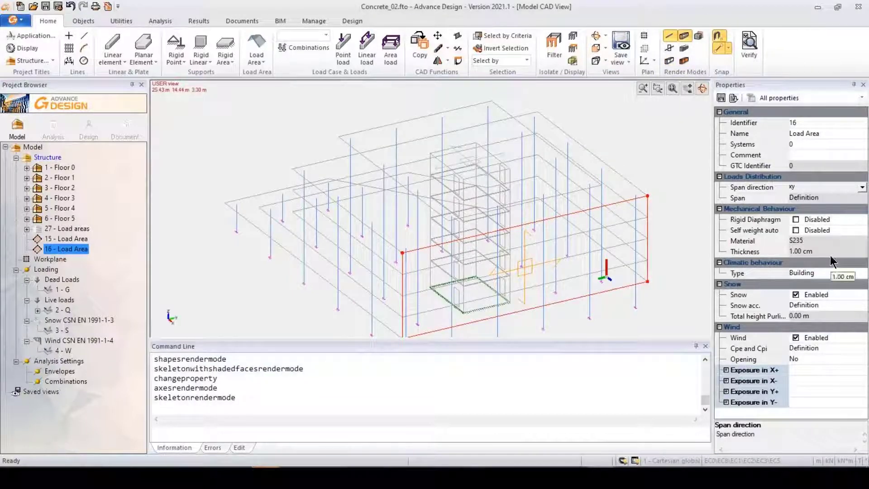
pyautogui.click(862, 187)
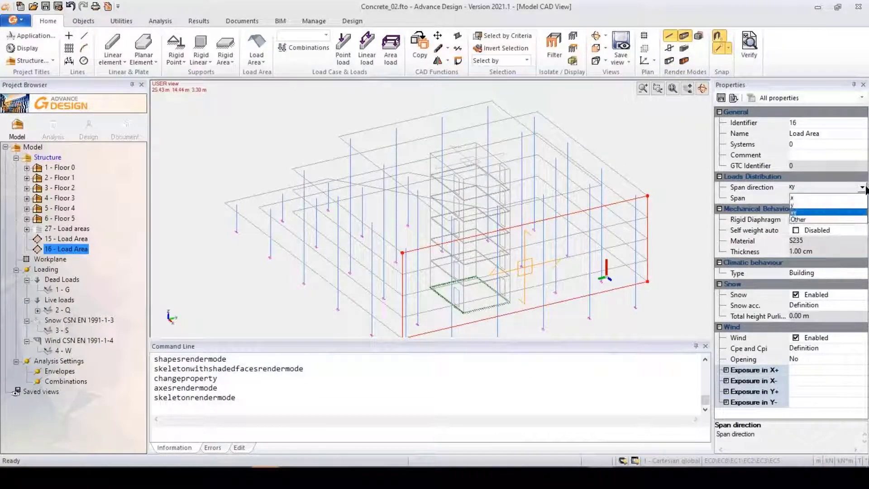
pyautogui.click(793, 197)
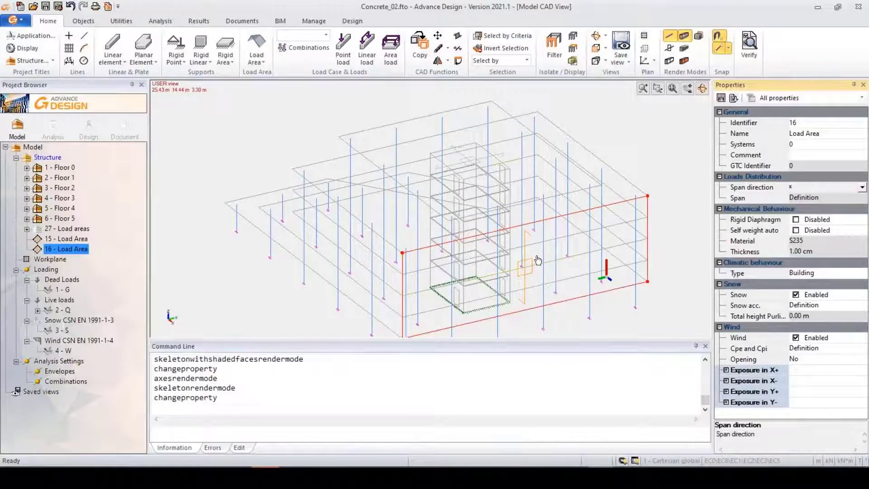
pyautogui.click(862, 188)
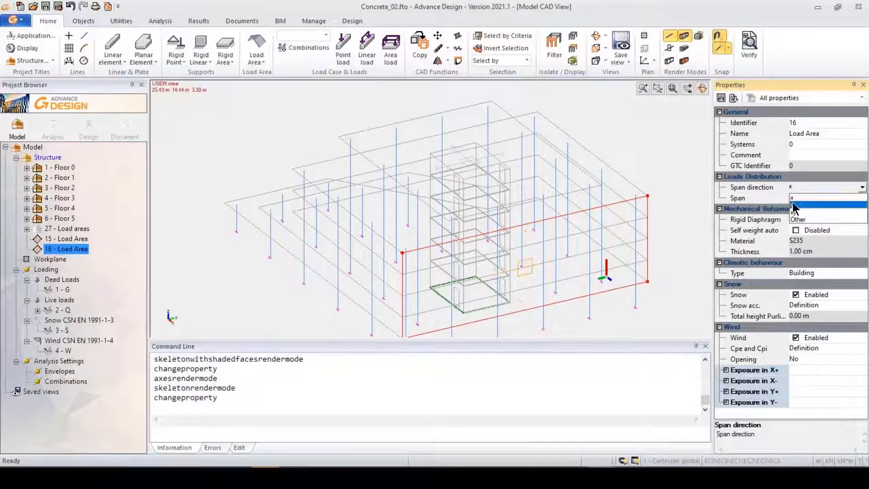
pyautogui.click(810, 208)
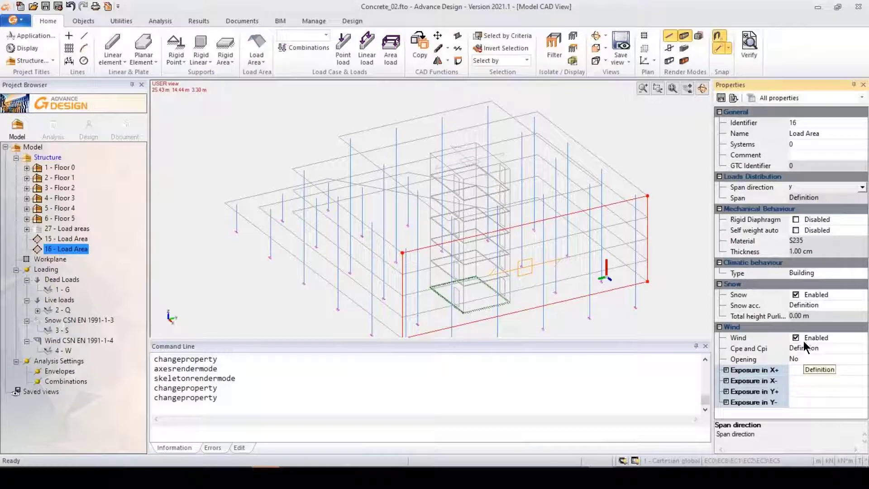
# - Inspect the facade load area's snow accumulation and Cpe and Cpi definitions without changes, and restore the shaded rendering
pyautogui.click(800, 308)
pyautogui.click(795, 306)
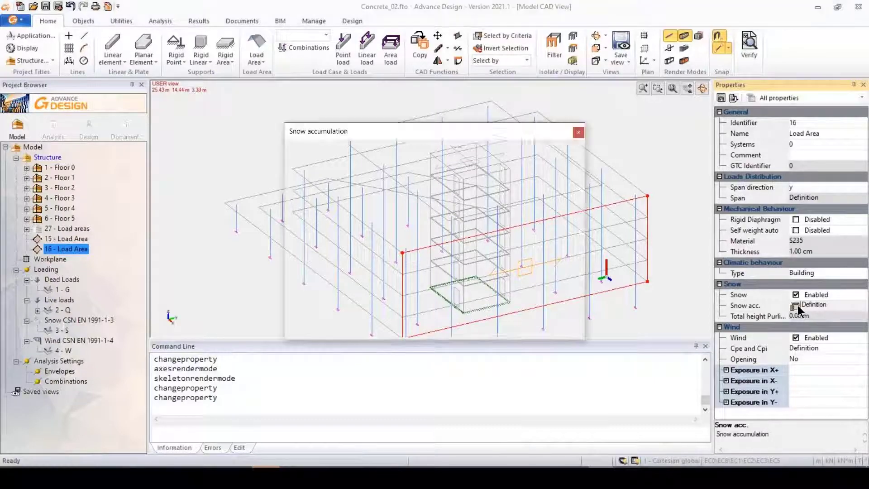
pyautogui.click(578, 132)
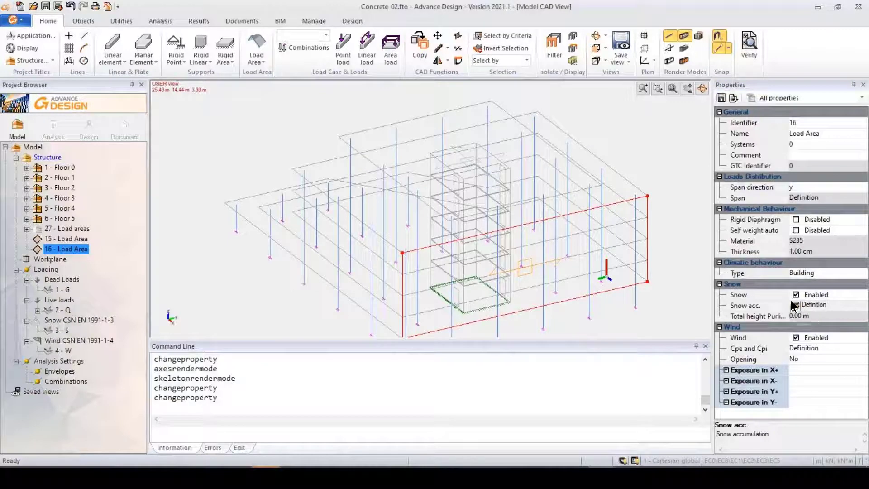
pyautogui.click(793, 307)
pyautogui.click(579, 132)
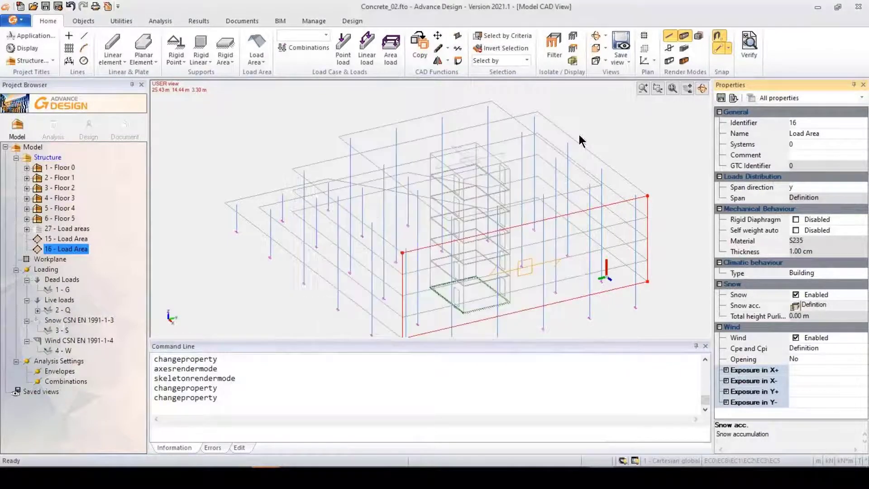
pyautogui.click(804, 348)
pyautogui.click(795, 349)
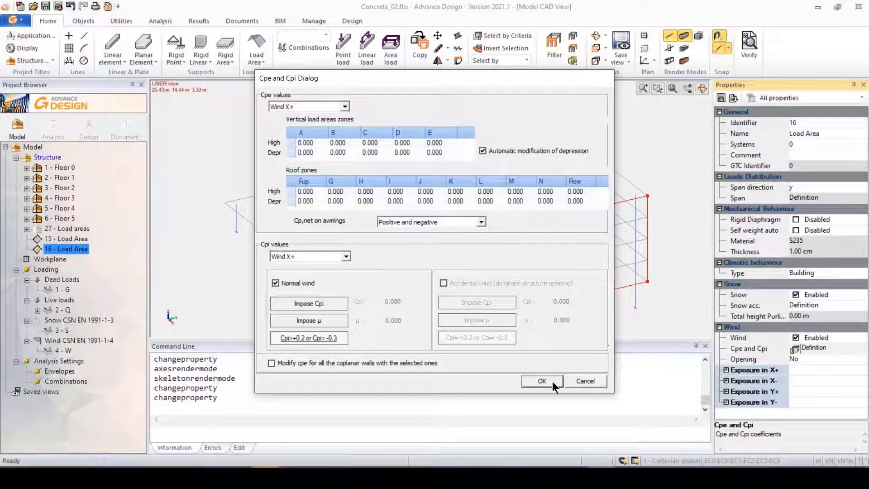
pyautogui.click(586, 381)
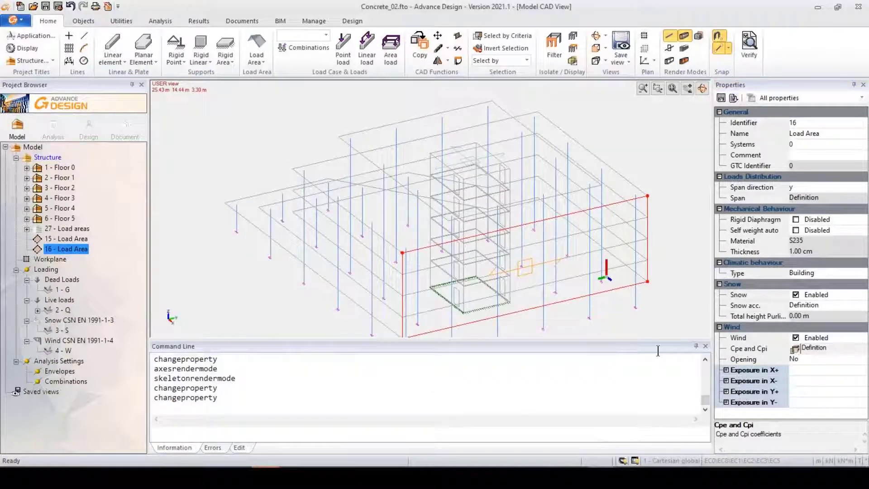
pyautogui.click(668, 60)
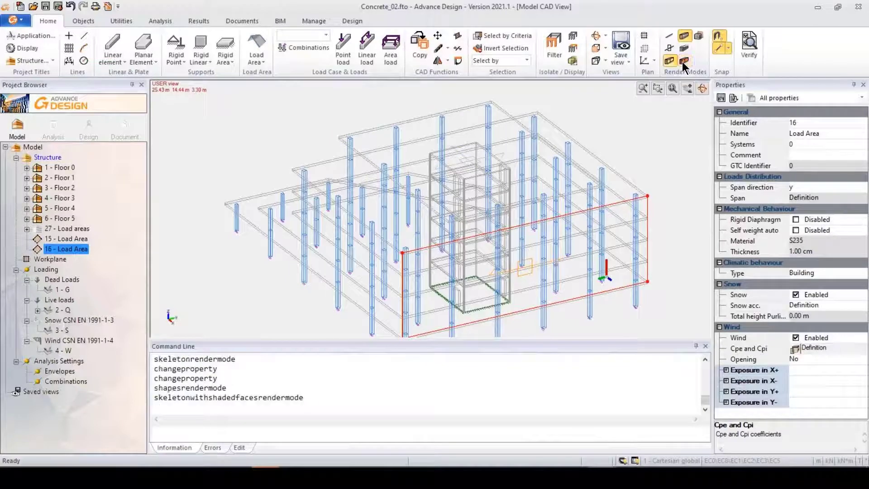
pyautogui.click(682, 62)
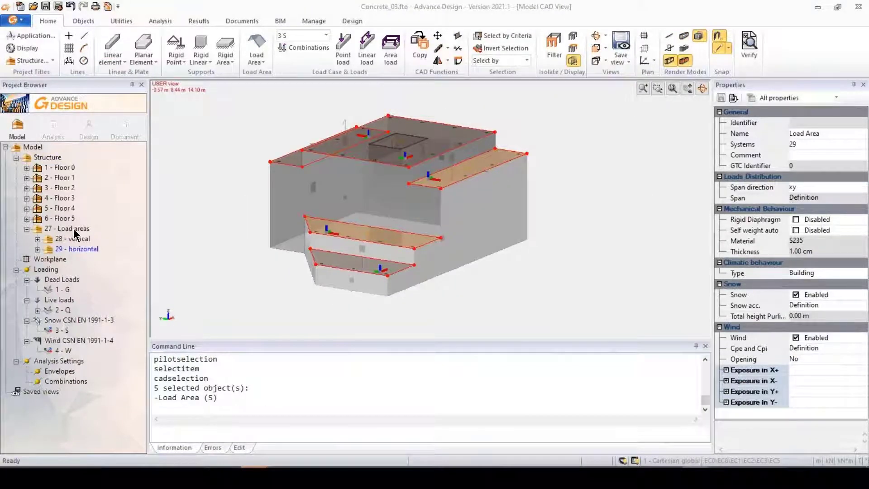
# - Select the load areas of the vertical system and those of the horizontal system to check how they are grouped
pyautogui.click(76, 249)
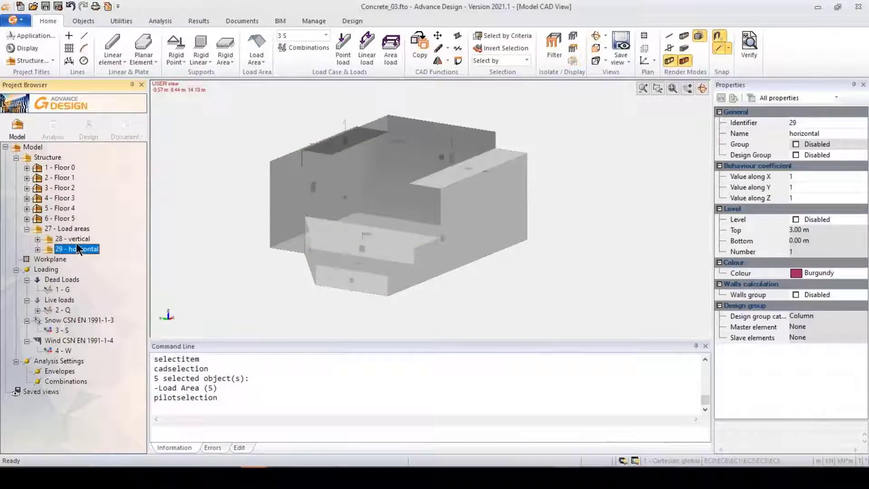
pyautogui.click(76, 241)
pyautogui.rightClick(75, 241)
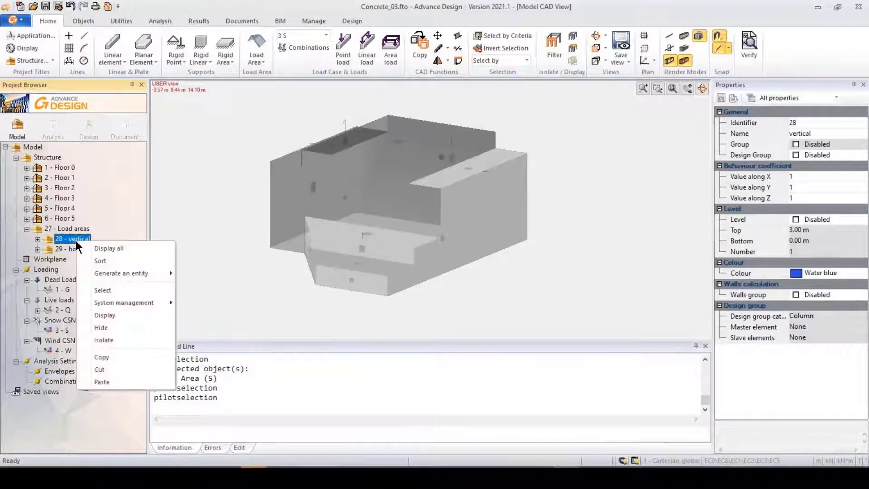
pyautogui.click(112, 290)
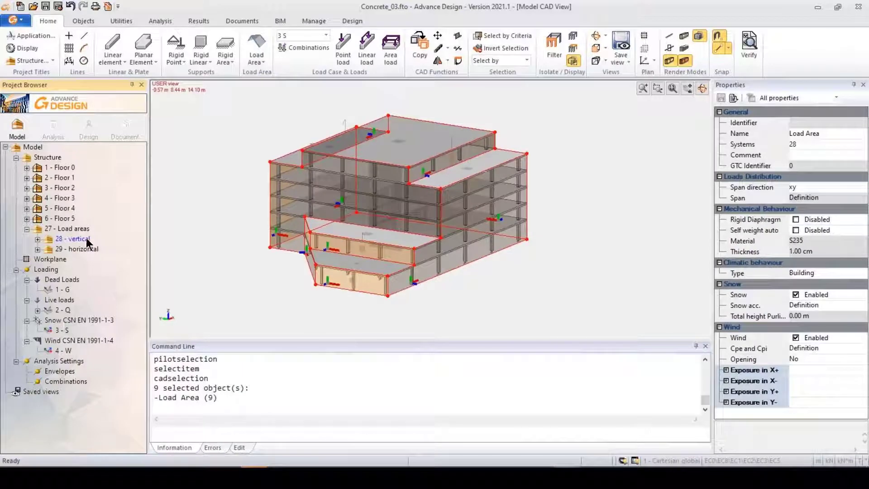
pyautogui.click(80, 249)
pyautogui.click(81, 250)
pyautogui.rightClick(81, 251)
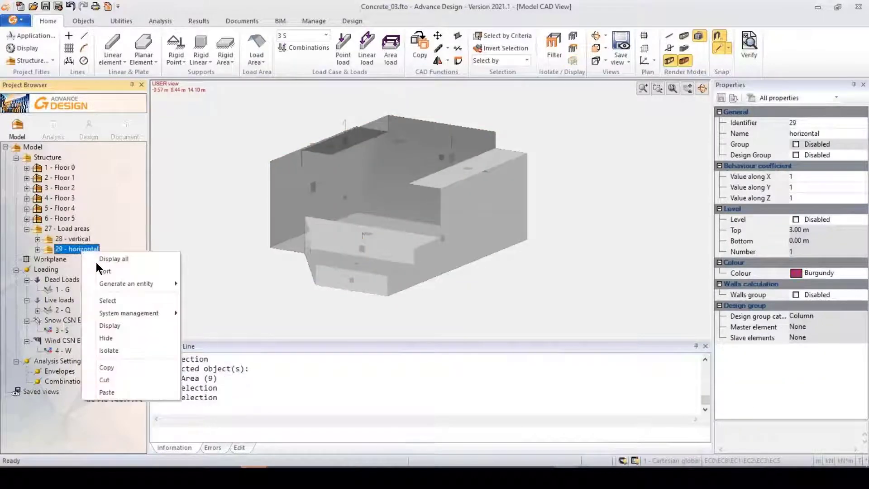
pyautogui.click(114, 301)
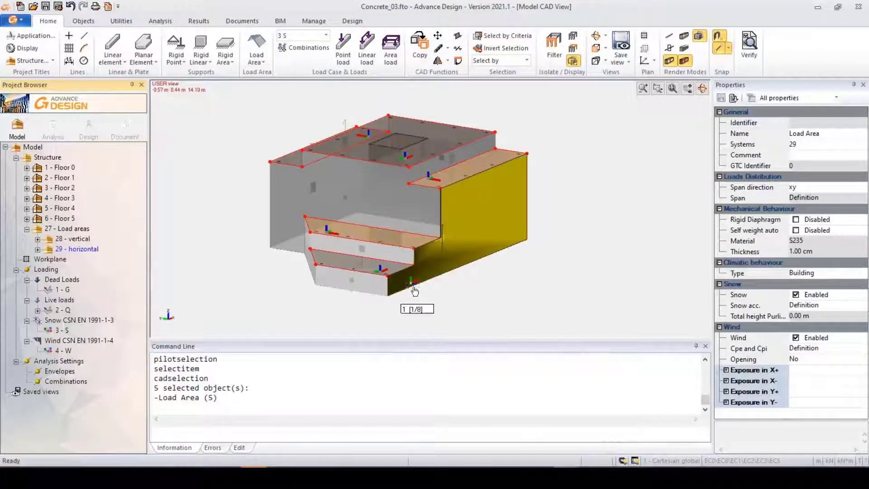
pyautogui.click(77, 249)
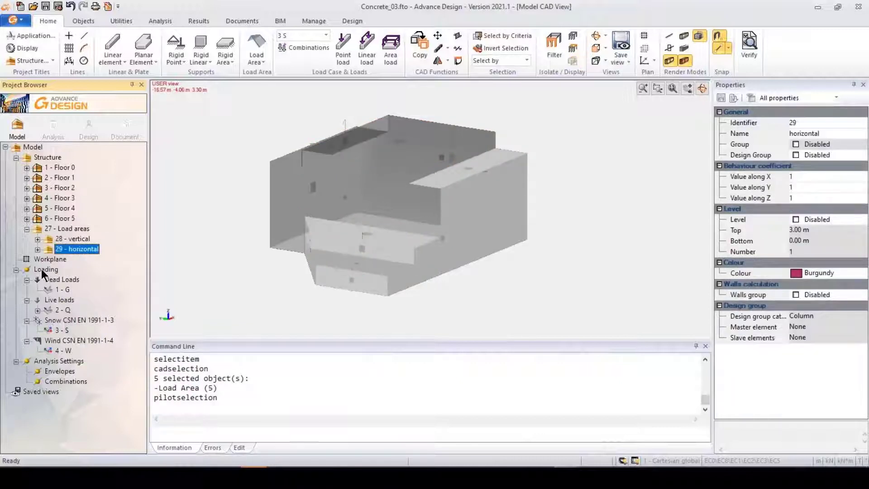
# - Delete load case S from the Snow CSN EN 1991-1-3 family and load case W from the Wind CSN EN 1991-1-4 family
pyautogui.click(75, 319)
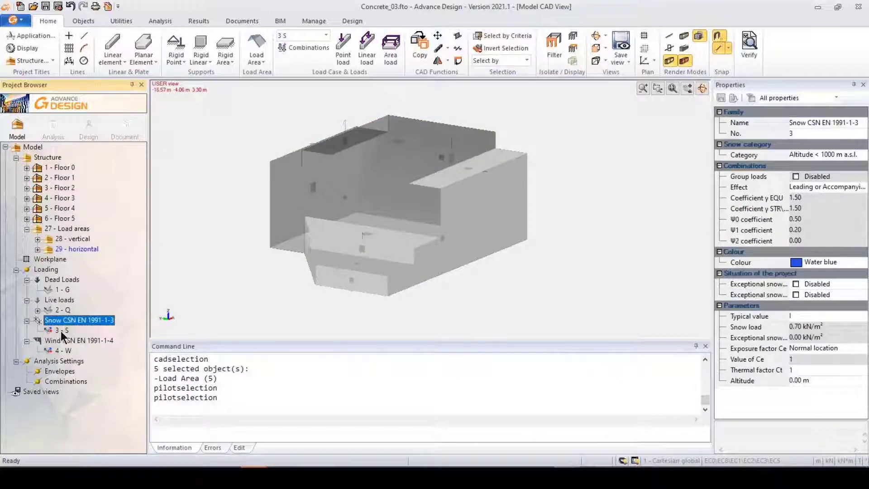
pyautogui.click(62, 330)
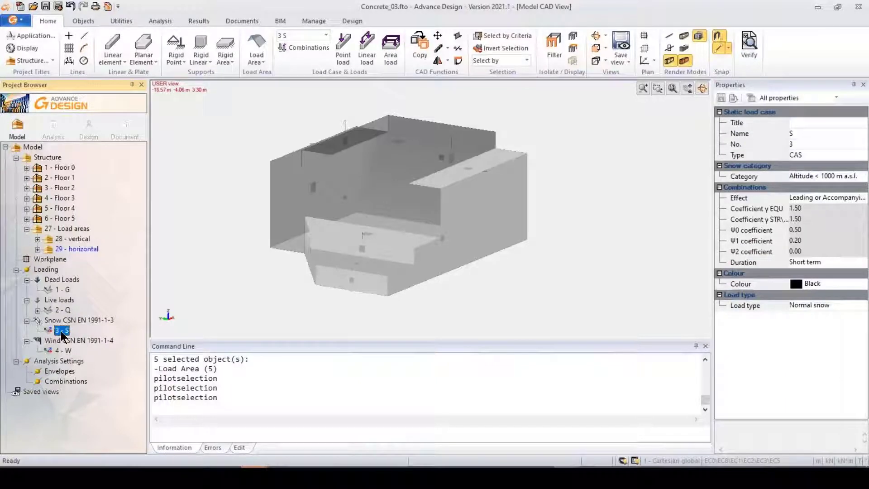
pyautogui.rightClick(62, 332)
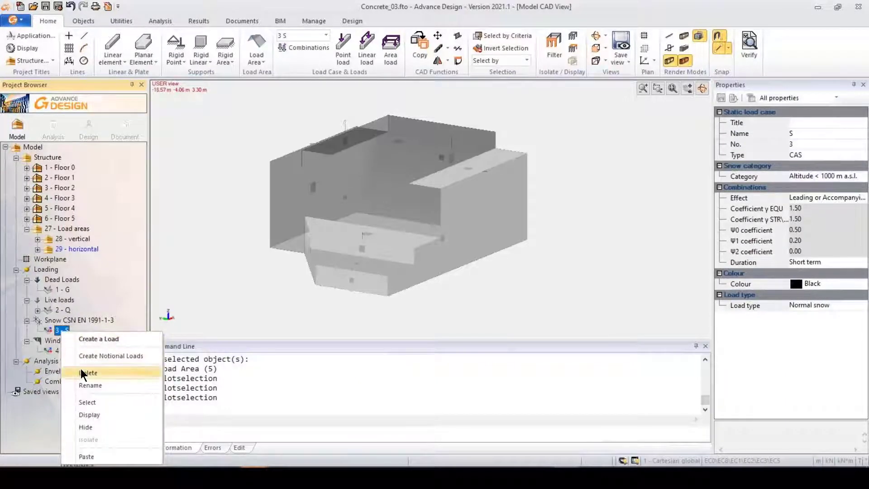
pyautogui.click(85, 372)
pyautogui.click(61, 340)
pyautogui.rightClick(62, 340)
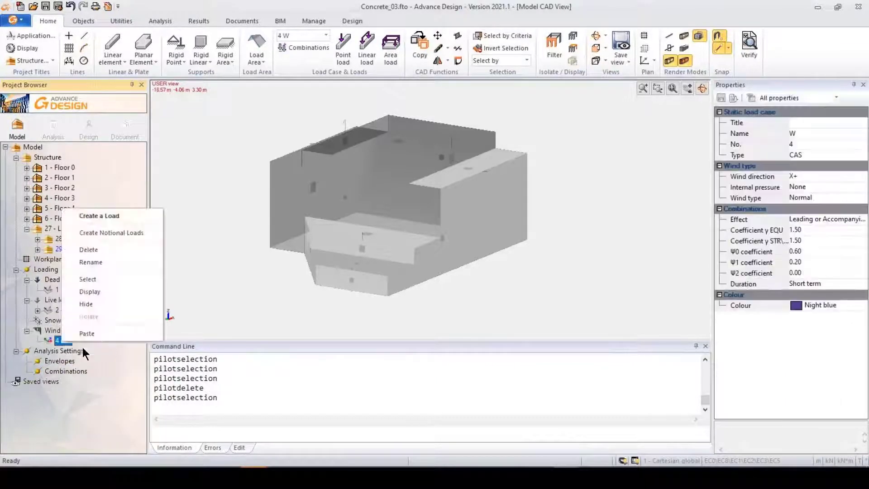
pyautogui.click(91, 250)
# - Review the parameters of the snow and wind families and examine the wind speed regions map
pyautogui.click(83, 320)
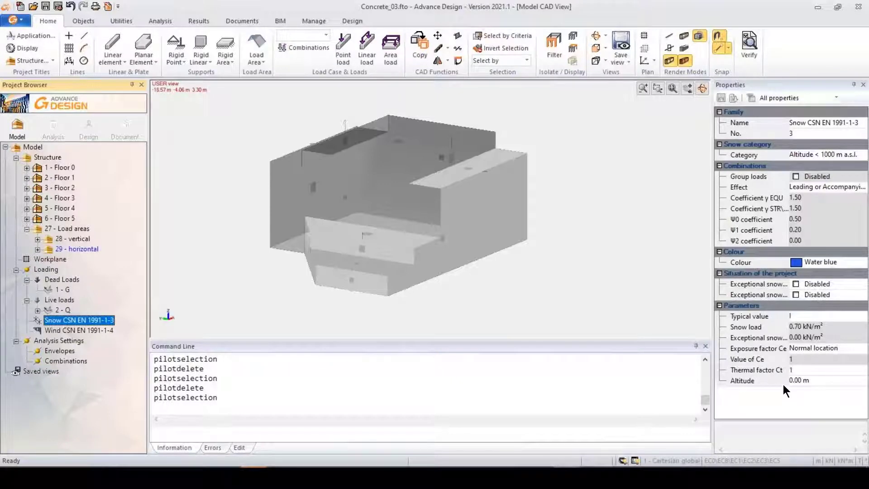
pyautogui.click(97, 330)
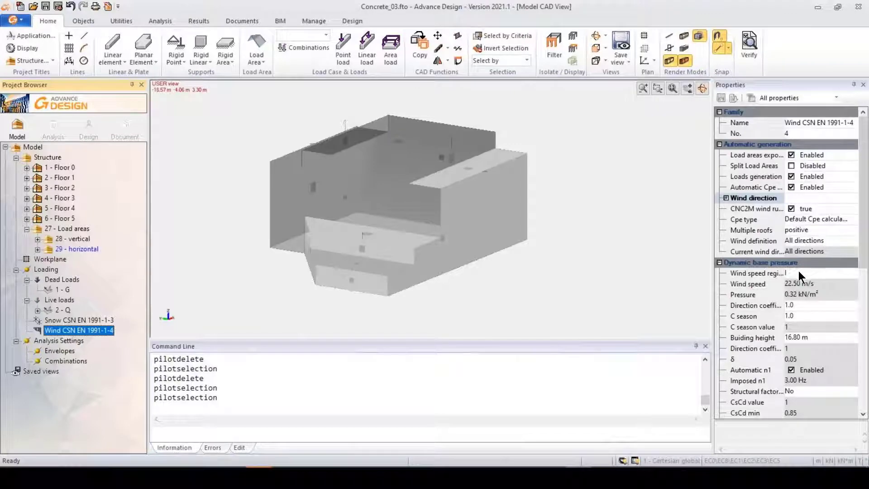
pyautogui.click(799, 272)
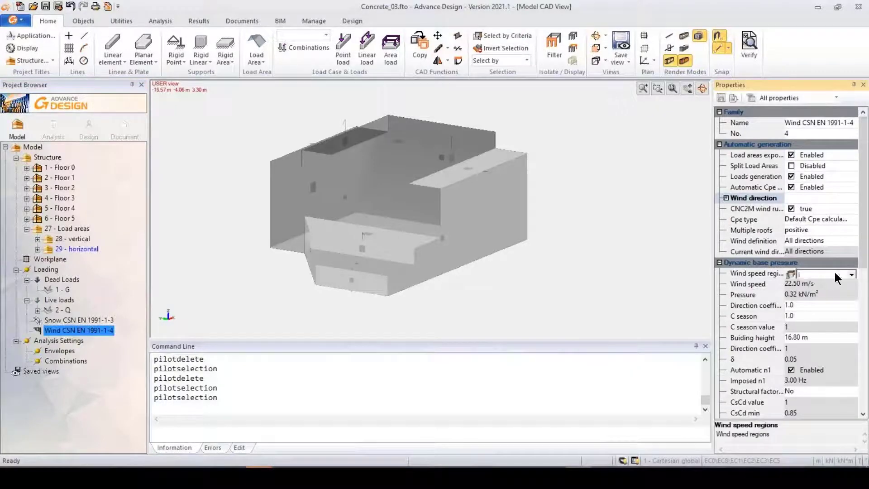
pyautogui.click(792, 272)
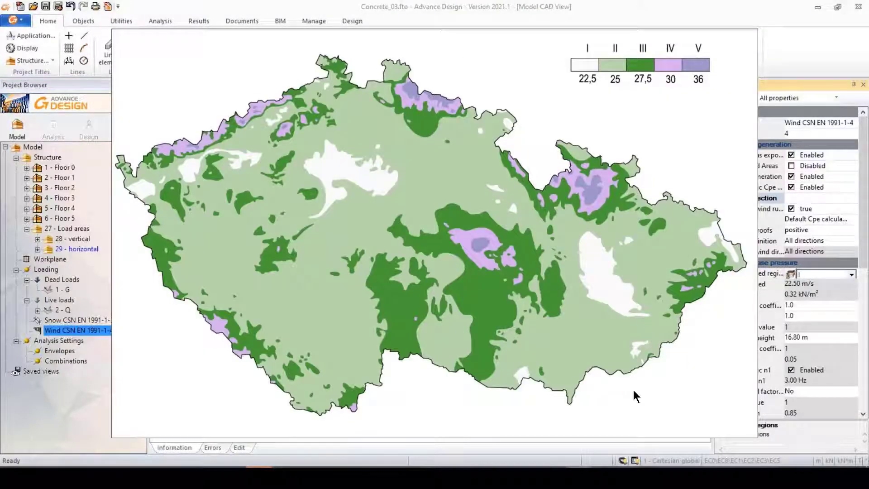
pyautogui.click(841, 278)
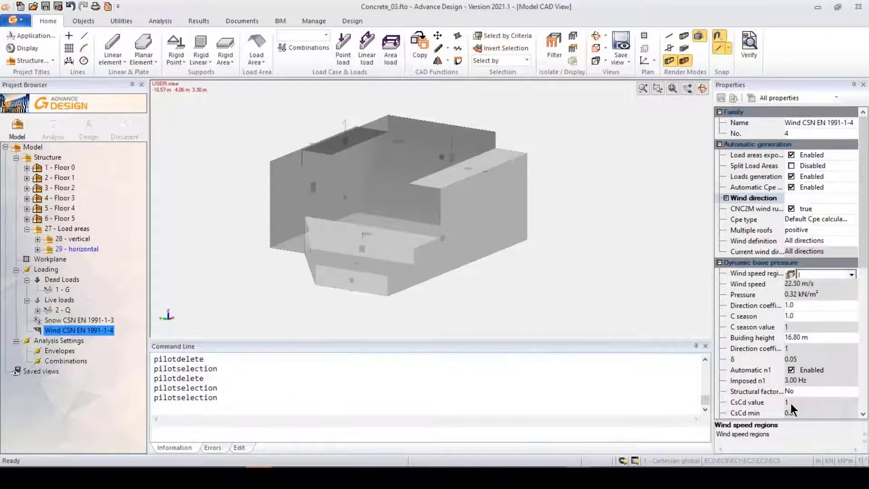
# - View the generation options of the Snow CSN EN 1991-1-3 family and locate the Climatic Loads command
pyautogui.click(86, 322)
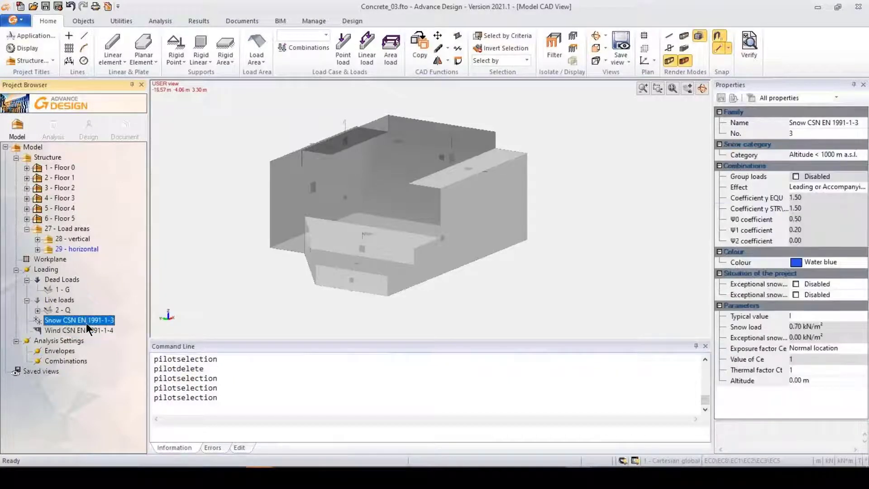
pyautogui.rightClick(86, 322)
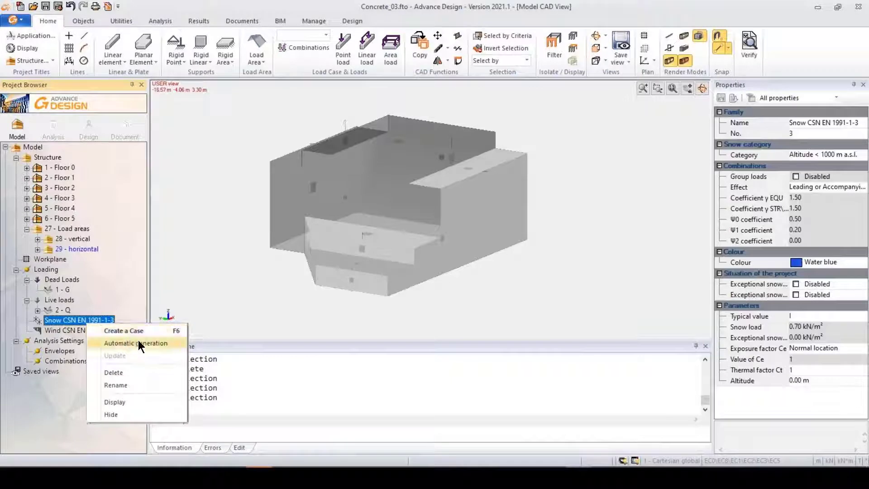
pyautogui.click(126, 23)
pyautogui.click(90, 22)
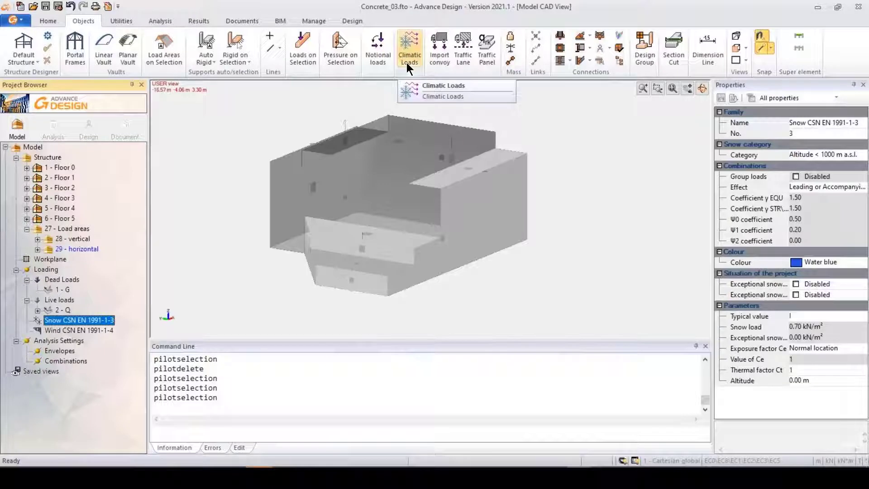
pyautogui.click(49, 22)
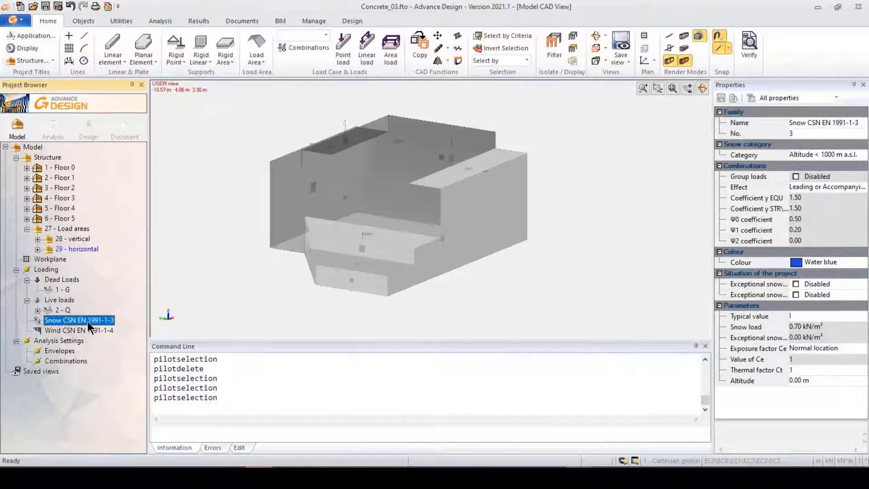
# - Run automatic generation of the snow loads for the Snow CSN EN 1991-1-3 family
pyautogui.rightClick(88, 321)
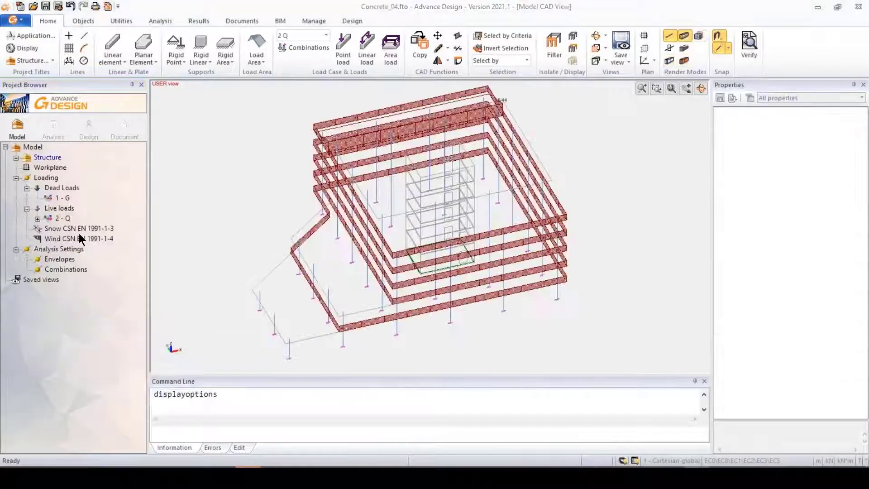
pyautogui.click(80, 229)
pyautogui.rightClick(80, 231)
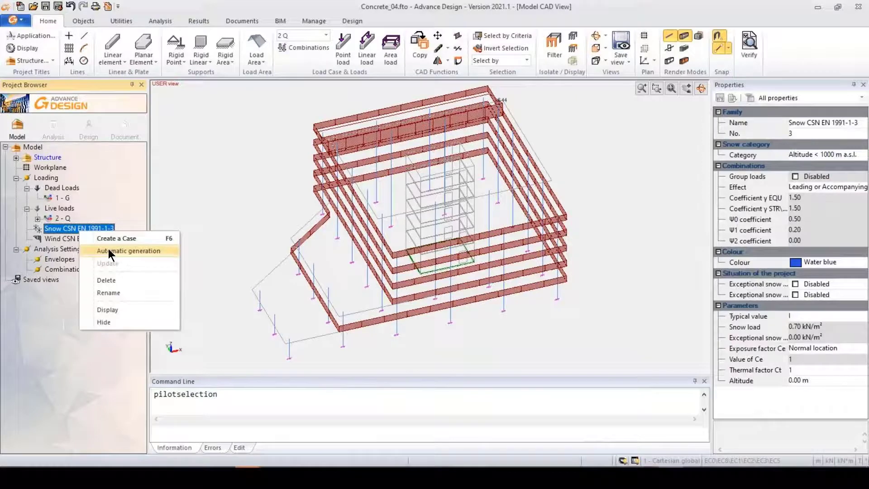
pyautogui.click(109, 250)
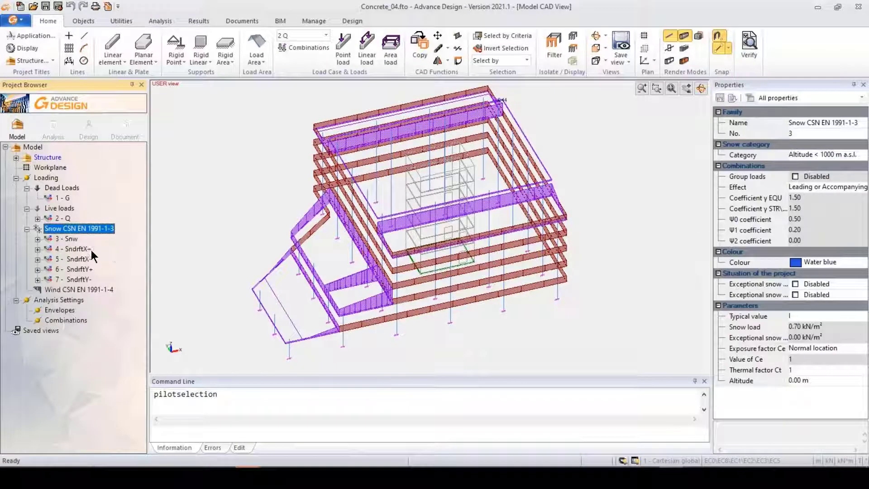
# - Run automatic generation of the wind loads for the Wind CSN EN 1991-1-4 family
pyautogui.click(71, 289)
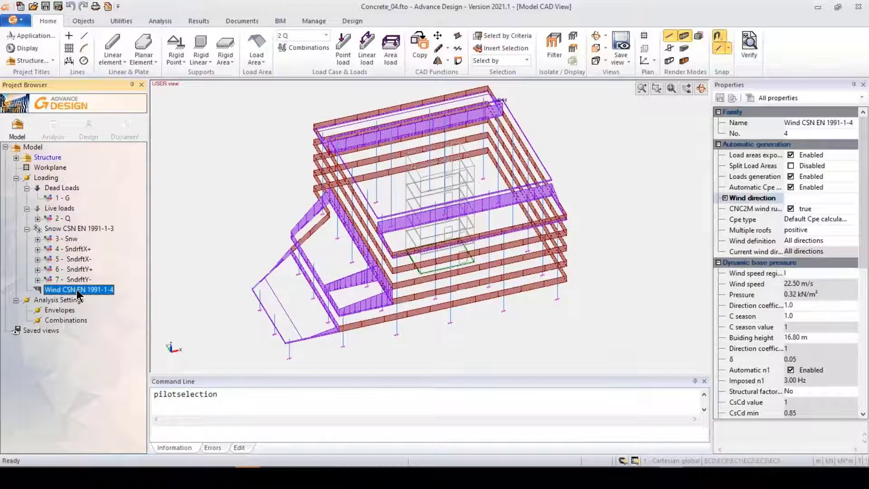
pyautogui.rightClick(78, 292)
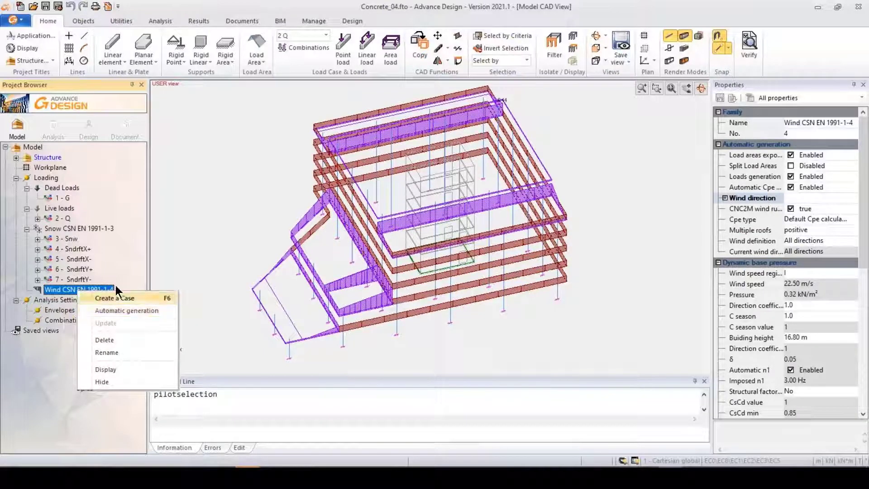
pyautogui.click(87, 228)
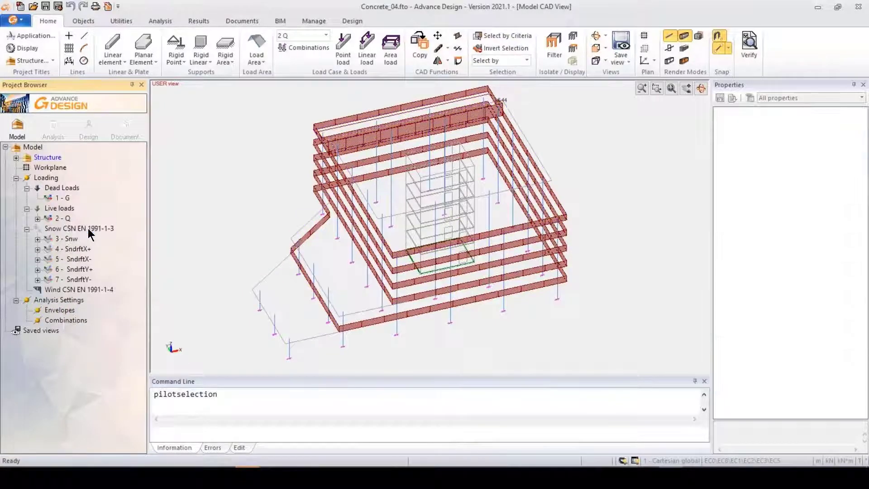
pyautogui.click(82, 290)
pyautogui.rightClick(82, 292)
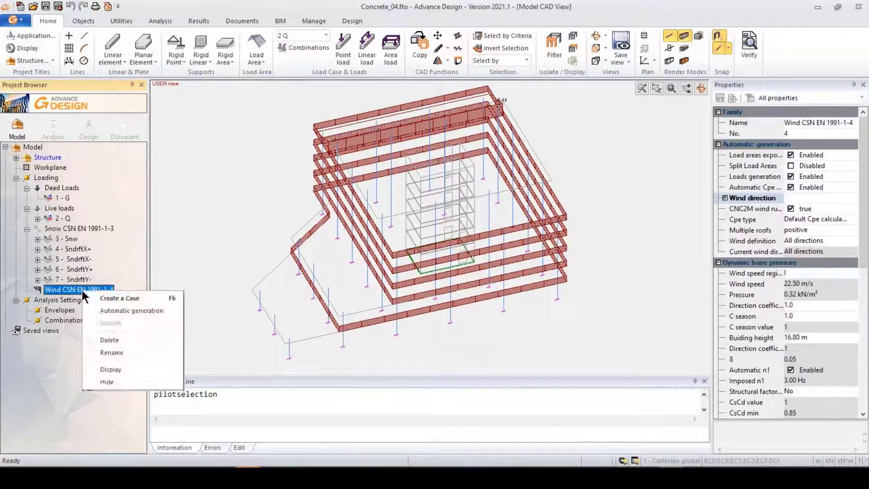
pyautogui.click(131, 311)
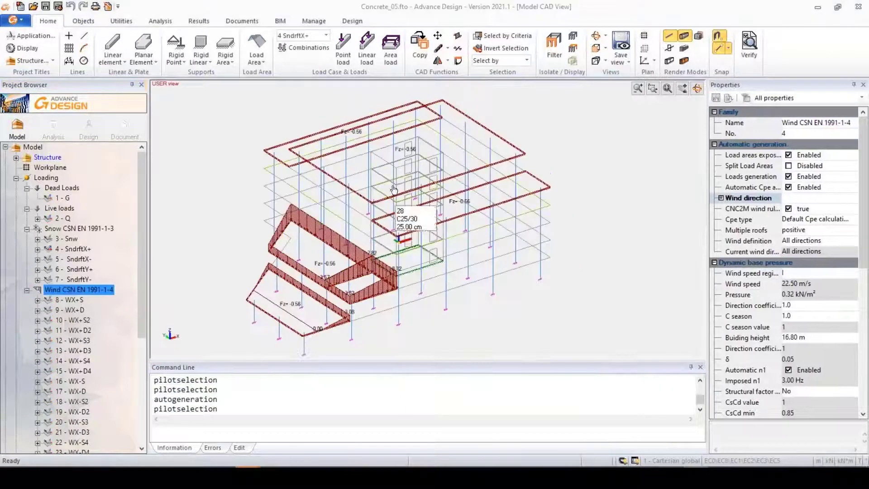
# - Examine the generated loads on the model for snowdrift cases SndrftX+, SndrftX- and SndrftY+, and for wind case WX-D
pyautogui.doubleClick(72, 249)
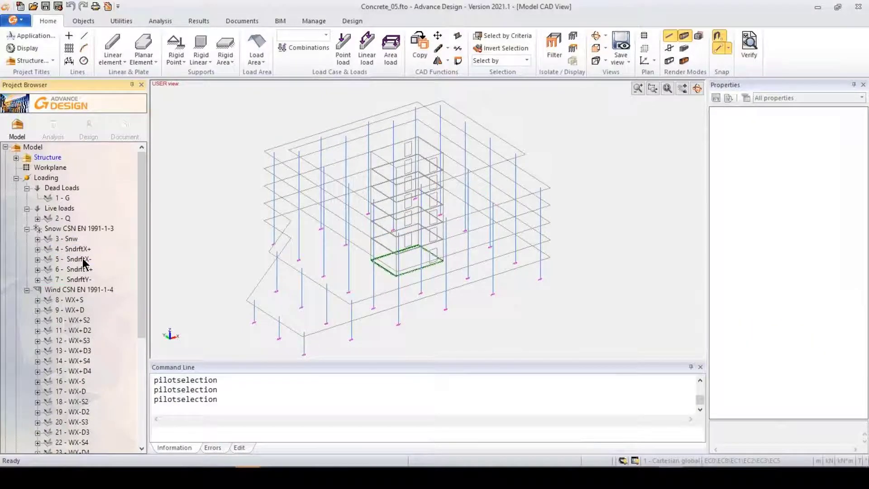
pyautogui.click(80, 259)
pyautogui.press('Escape')
pyautogui.click(81, 270)
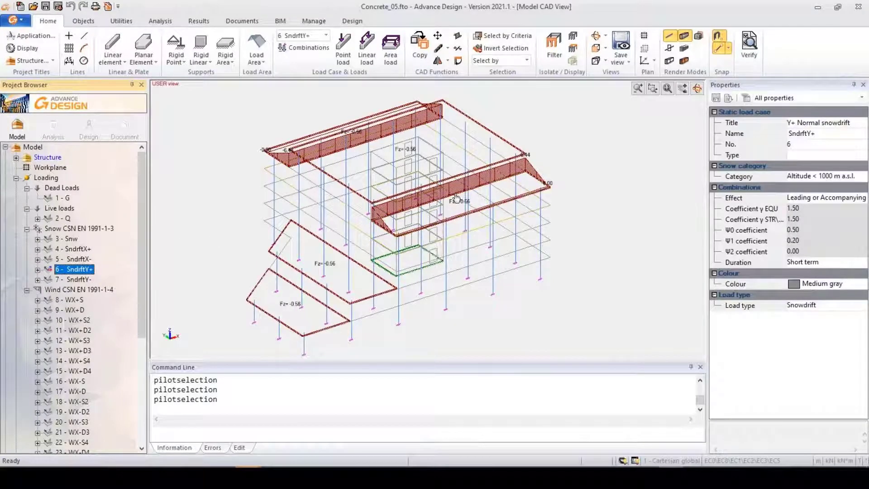
pyautogui.doubleClick(81, 270)
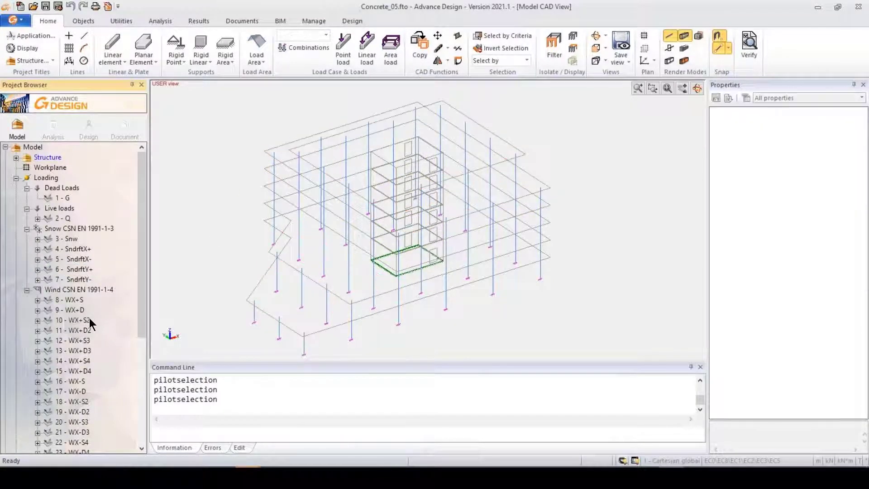
pyautogui.click(76, 392)
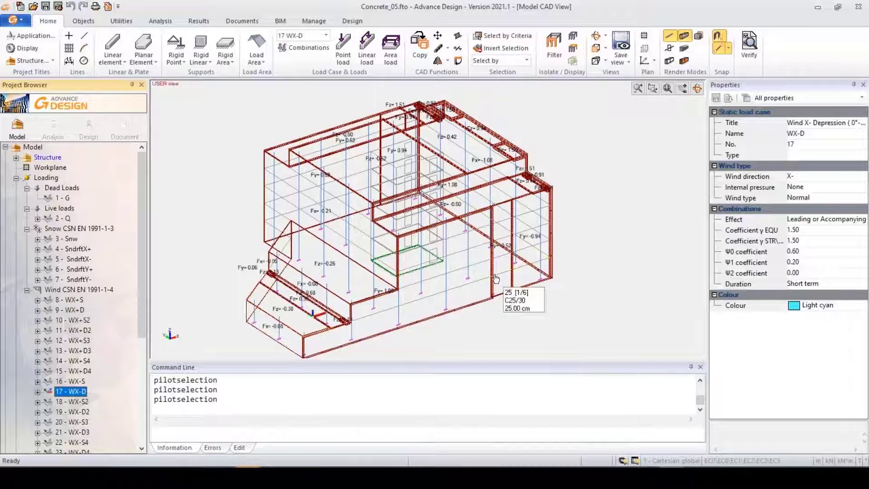
# - Delete the four snowdrift load cases, SndrftX+ to SndrftY-, from the Snow CSN EN 1991-1-3 family
pyautogui.click(68, 249)
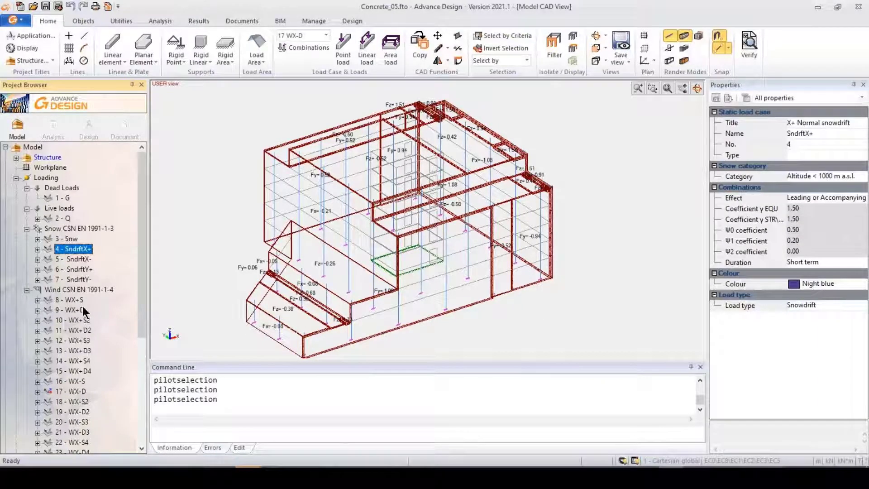
pyautogui.keyDown('shift'); pyautogui.click(75, 280); pyautogui.keyUp('shift')
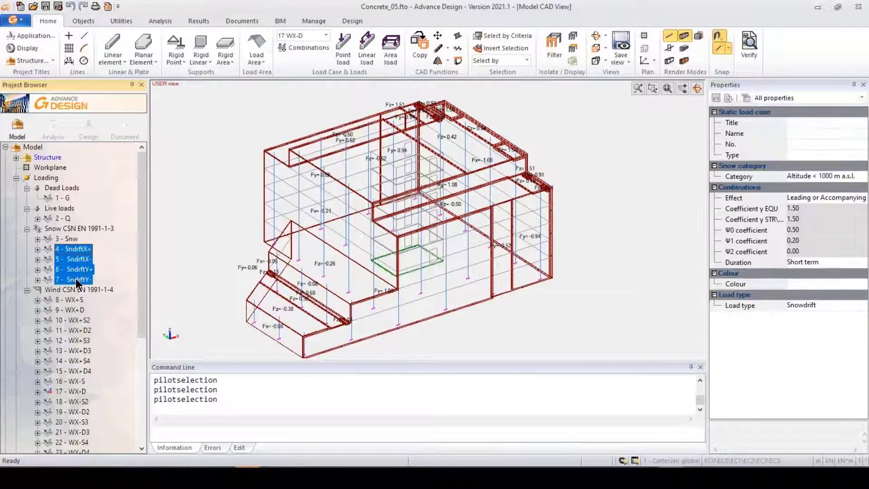
pyautogui.rightClick(75, 279)
pyautogui.click(104, 315)
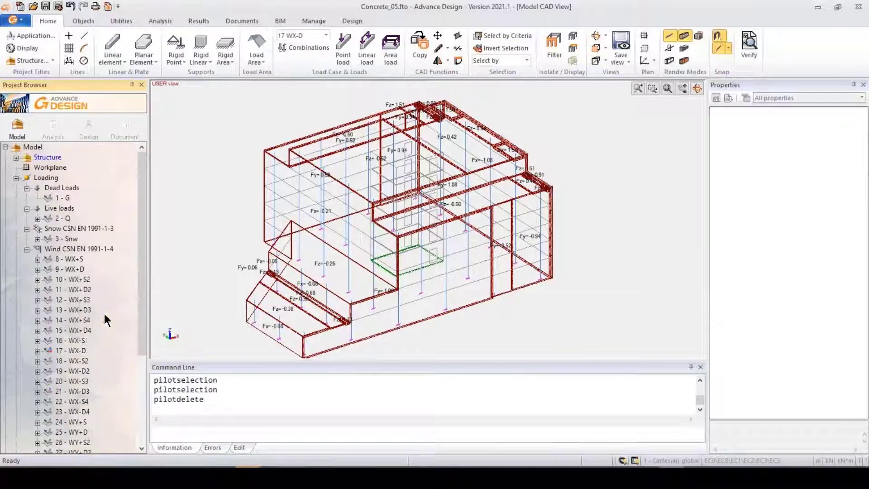
# - Delete all load cases of the Wind CSN EN 1991-1-4 family except WX+S, starting from WX+D
pyautogui.click(72, 270)
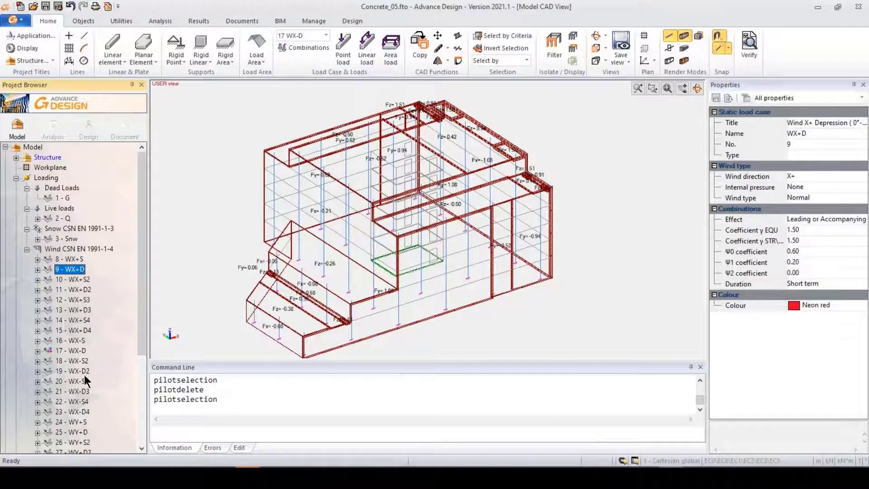
pyautogui.scroll(-4, 86, 384)
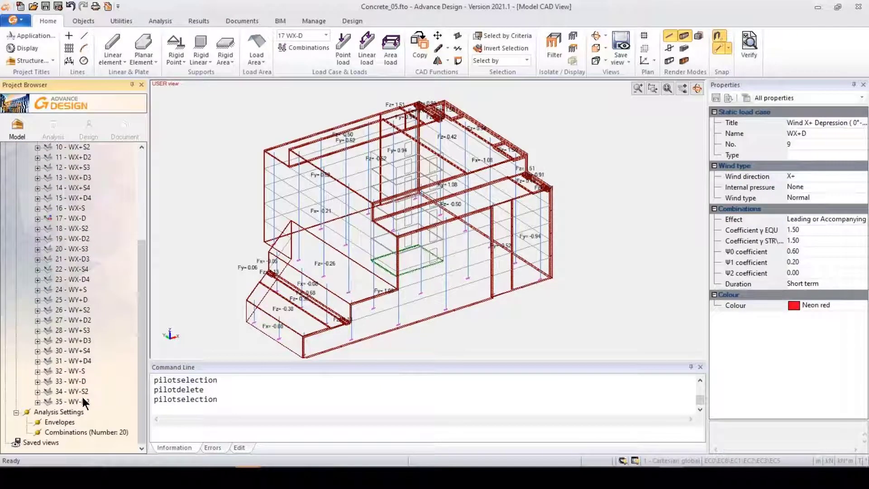
pyautogui.keyDown('shift'); pyautogui.click(83, 398); pyautogui.keyUp('shift')
pyautogui.rightClick(83, 397)
pyautogui.click(113, 307)
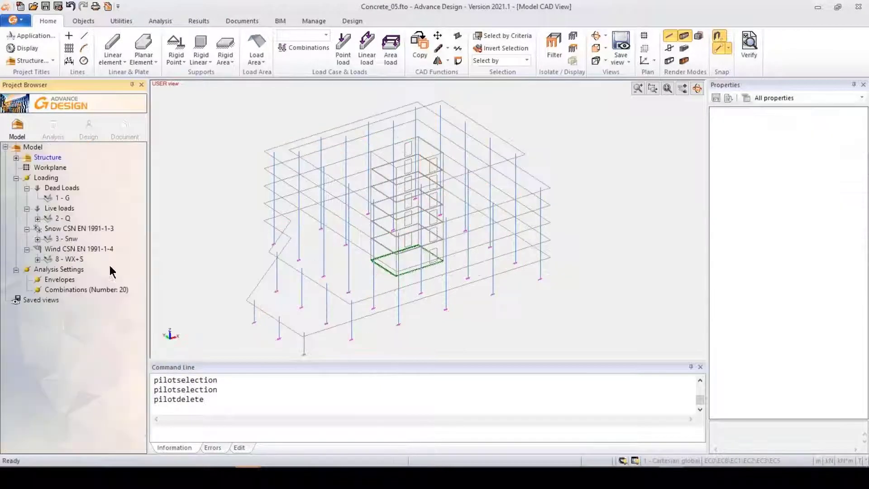
# - Renumber the wind load case WX+S as No. 4
pyautogui.click(72, 259)
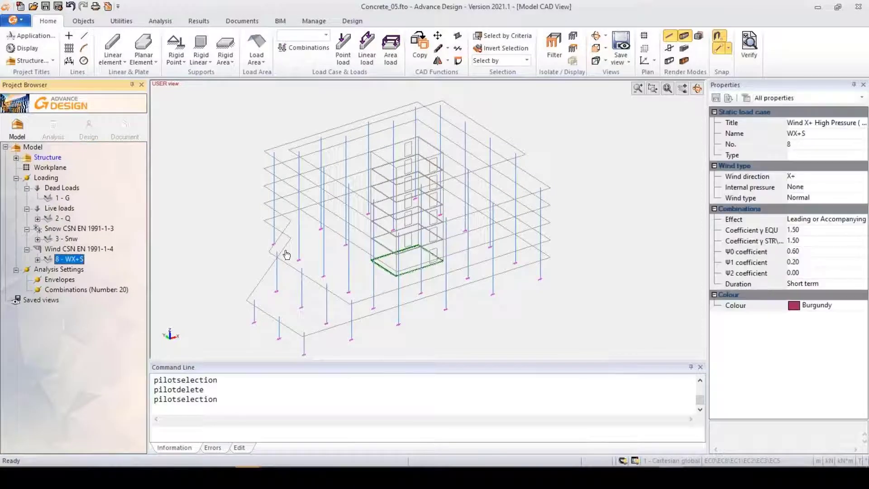
pyautogui.click(813, 143)
pyautogui.write('4')
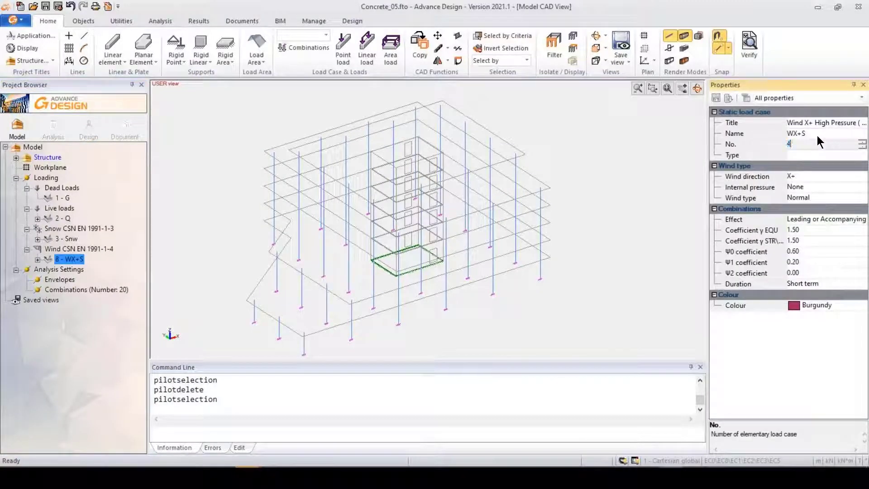
pyautogui.press('Return')
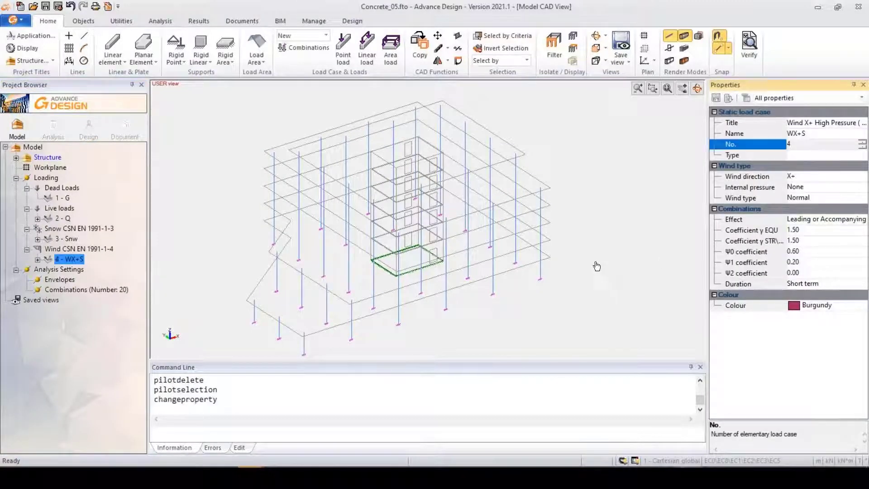
# - Open the load combination properties and delete all existing combinations
pyautogui.click(86, 292)
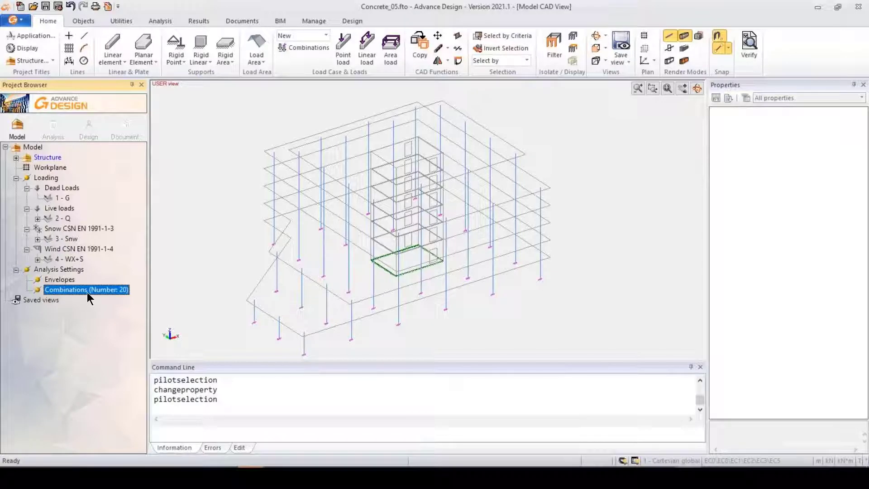
pyautogui.rightClick(87, 292)
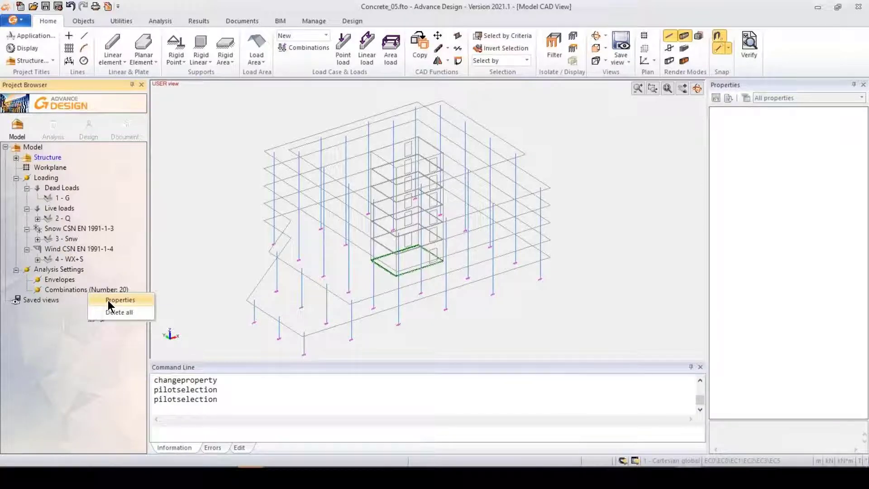
pyautogui.click(108, 300)
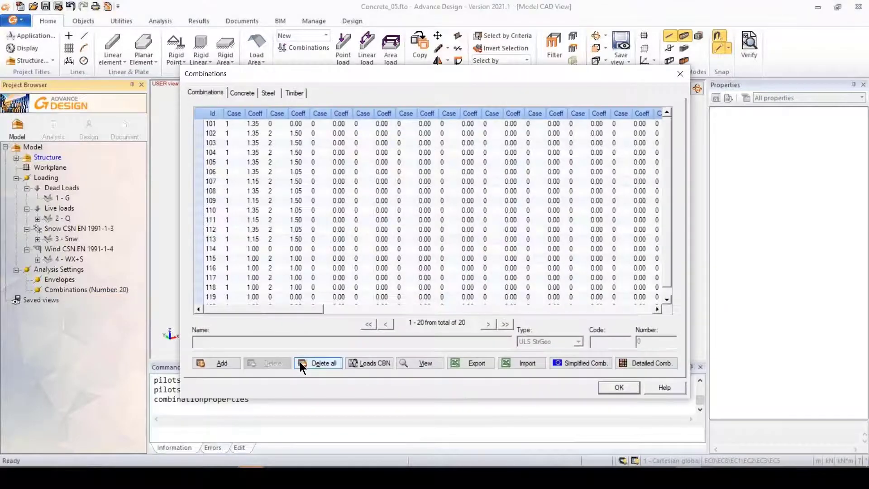
pyautogui.click(313, 365)
pyautogui.click(448, 260)
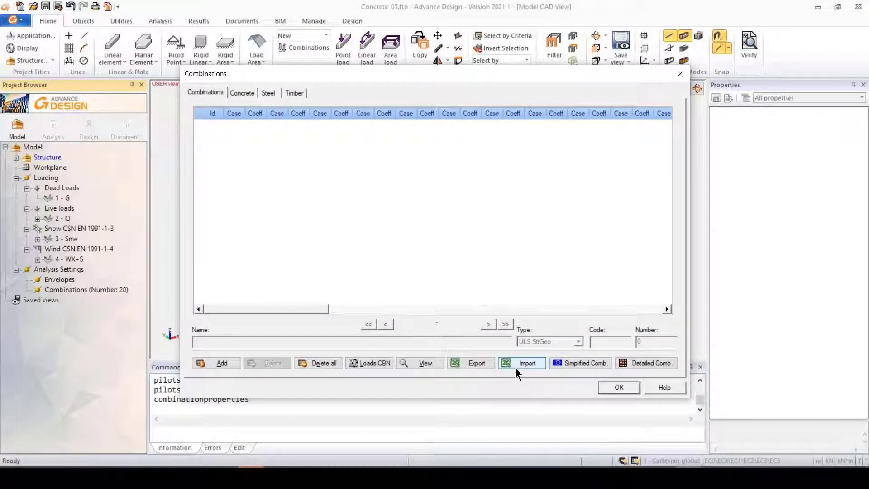
# - Generate simplified combinations for ULS STR/GEO with equation 6.10 and SLS characteristic and quasi-permanent, with live loads predominant, updating the load case codes
pyautogui.click(562, 361)
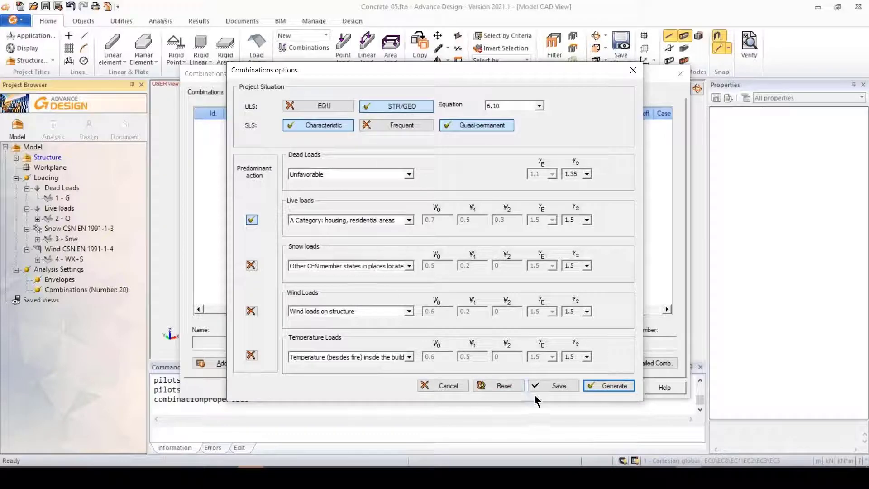
pyautogui.click(613, 386)
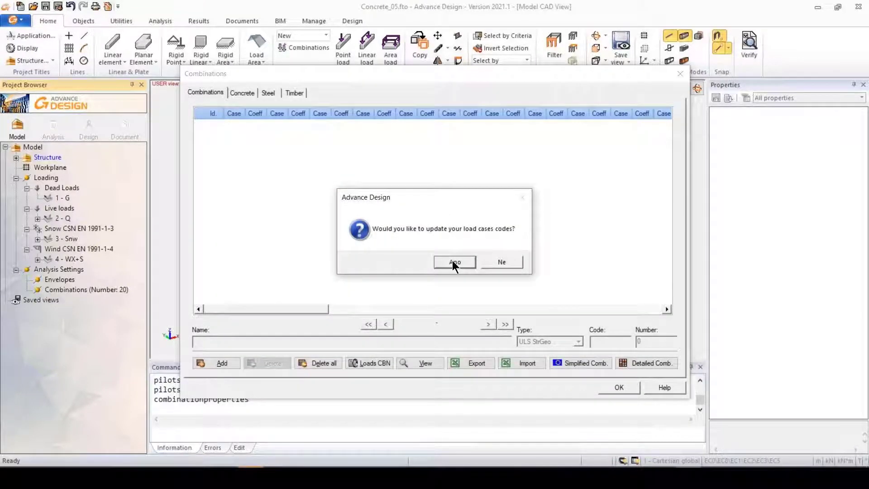
pyautogui.click(452, 259)
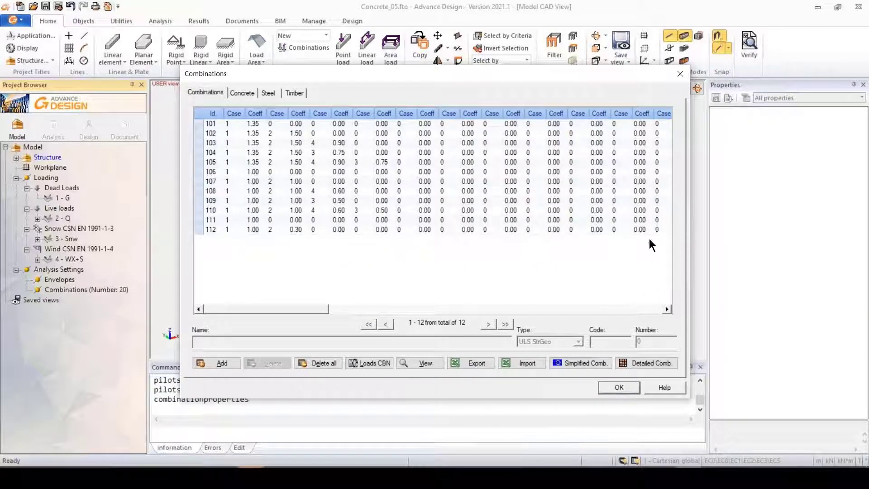
# - Examine the detailed combinations' concomitance matrix with default rules, including the case and family exclusion rules, without generating combinations
pyautogui.click(643, 364)
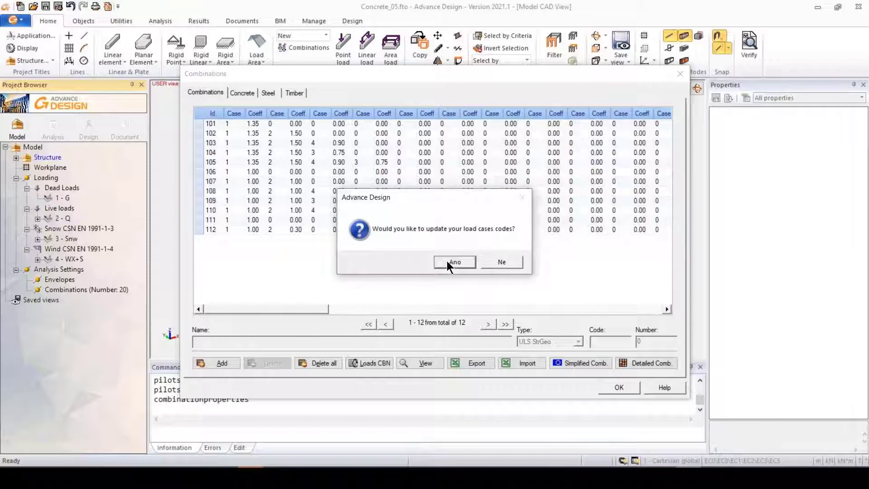
pyautogui.click(447, 260)
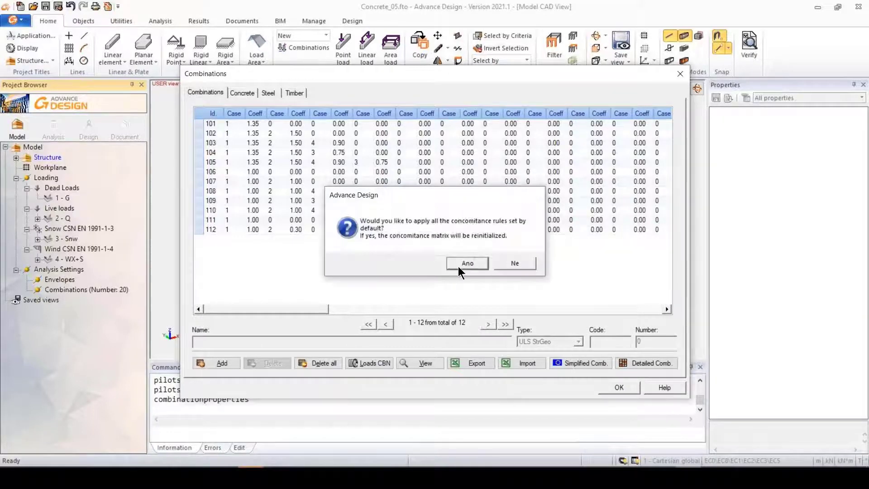
pyautogui.click(459, 267)
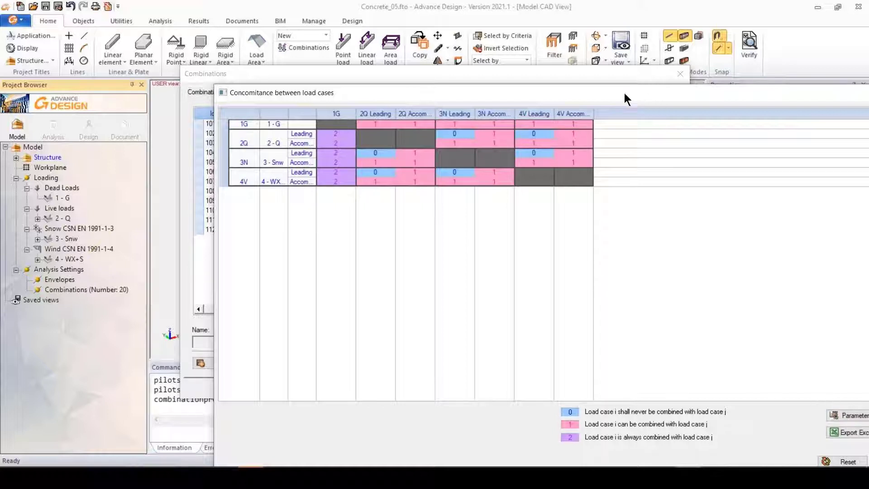
pyautogui.moveTo(629, 96); pyautogui.dragTo(447, 59)
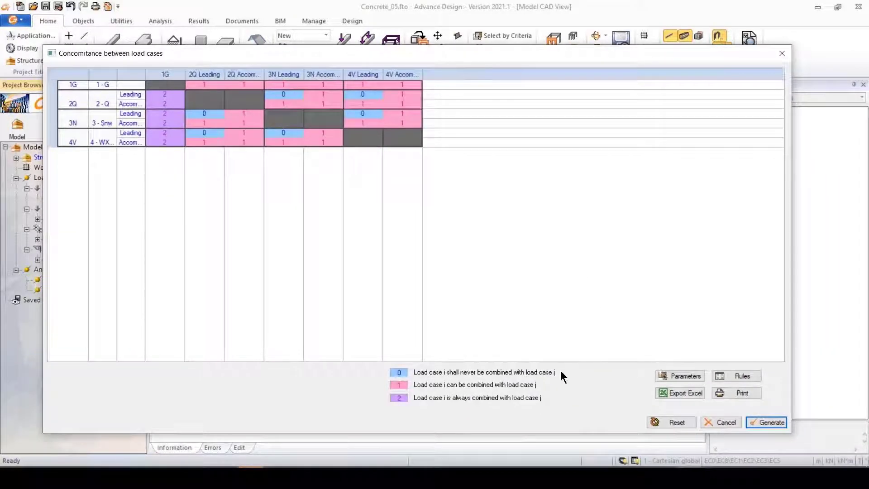
pyautogui.click(742, 378)
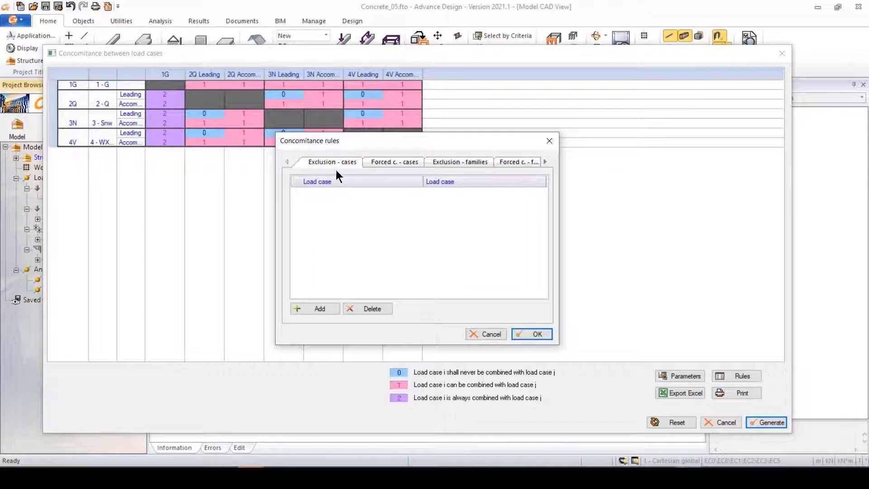
pyautogui.click(389, 160)
pyautogui.click(444, 161)
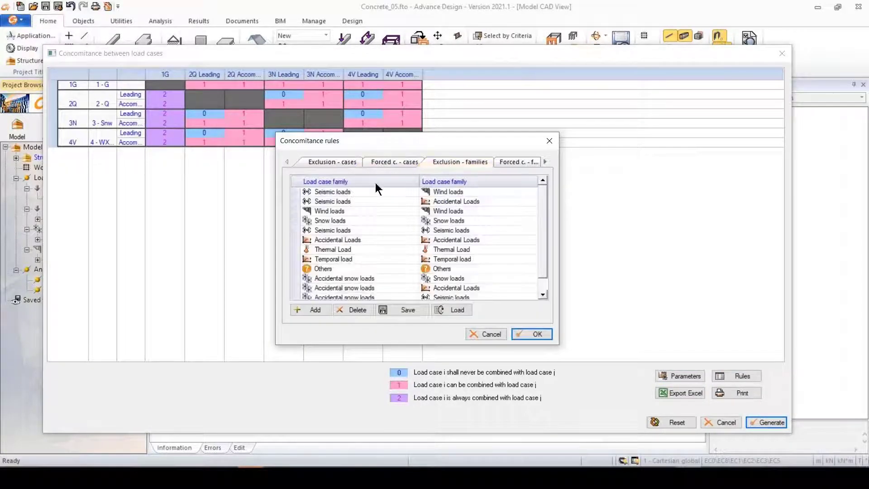
pyautogui.click(549, 141)
pyautogui.click(704, 420)
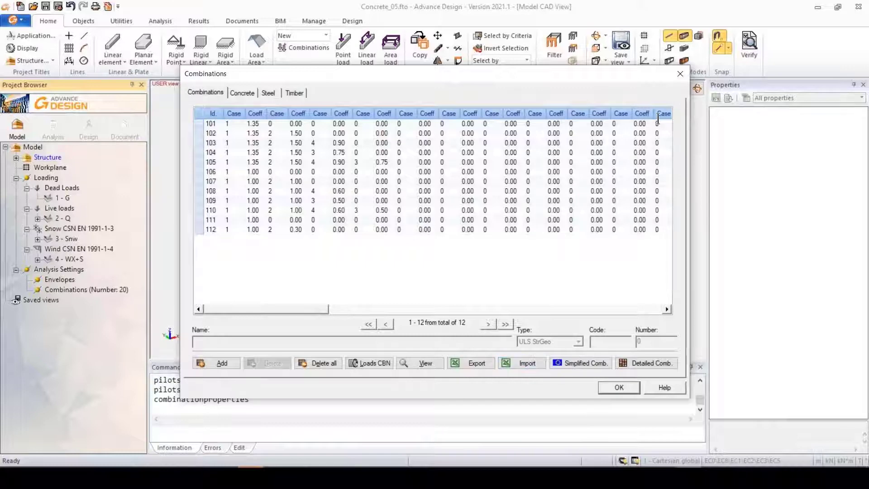
pyautogui.click(679, 73)
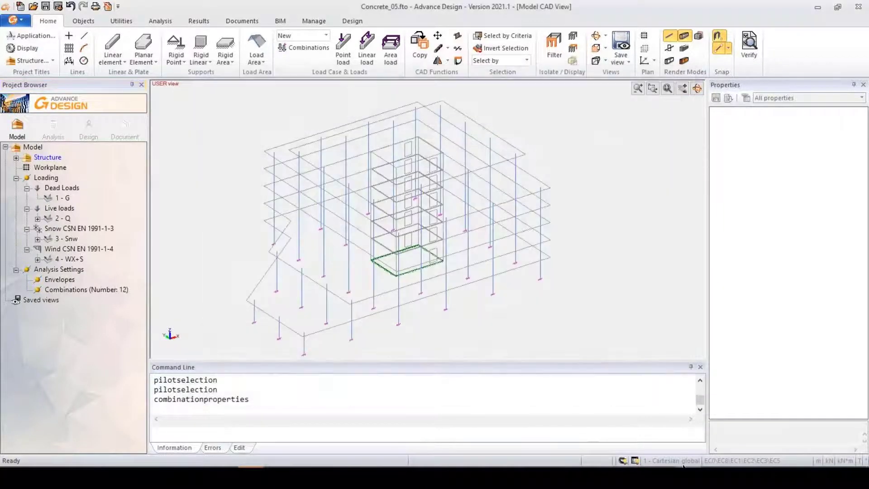
# - Create several load case families at once, with one seism case and one temporary case
pyautogui.click(46, 178)
pyautogui.rightClick(46, 177)
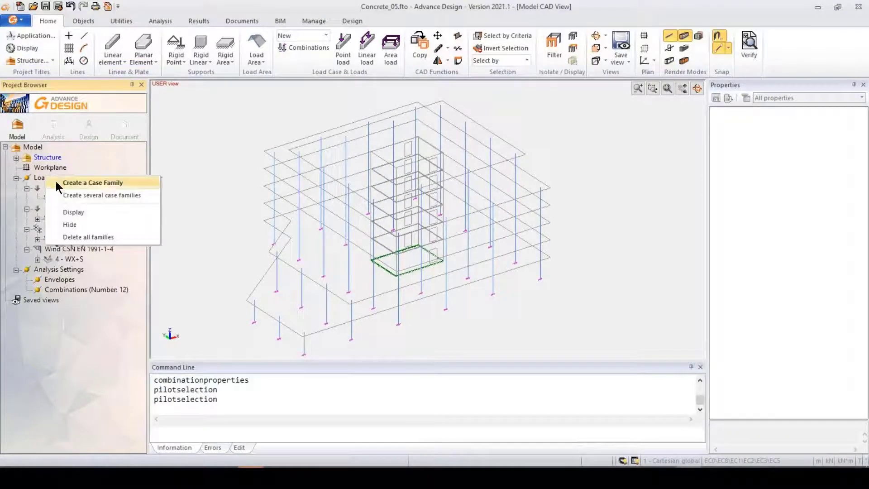
pyautogui.click(107, 194)
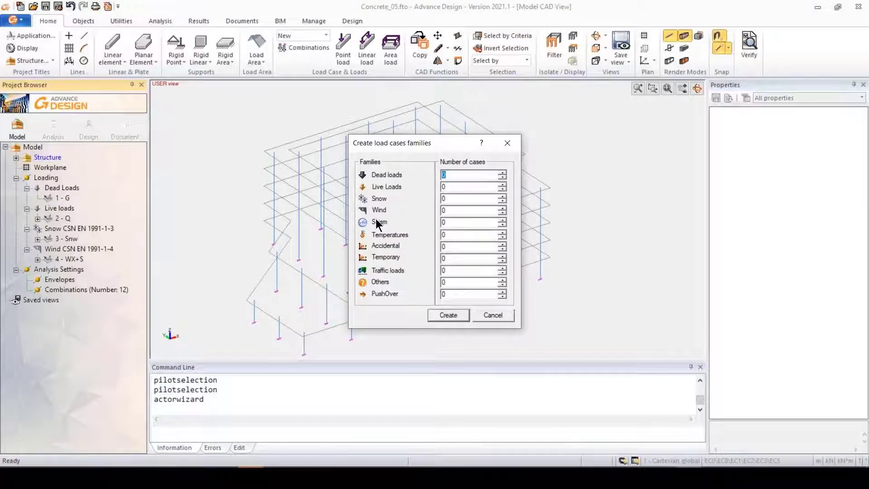
pyautogui.click(502, 220)
pyautogui.click(504, 257)
pyautogui.click(450, 315)
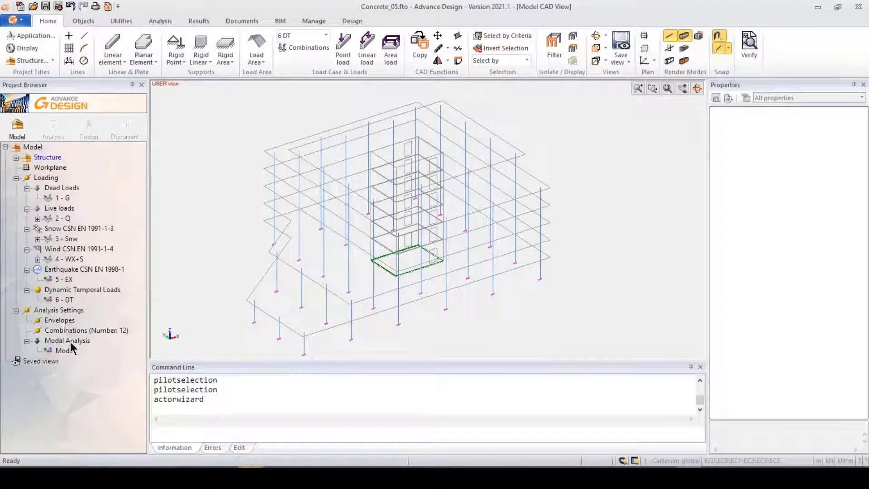
# - Set the method type of the modal analysis Modes case to Load Dependent Ritz Vectors
pyautogui.click(65, 350)
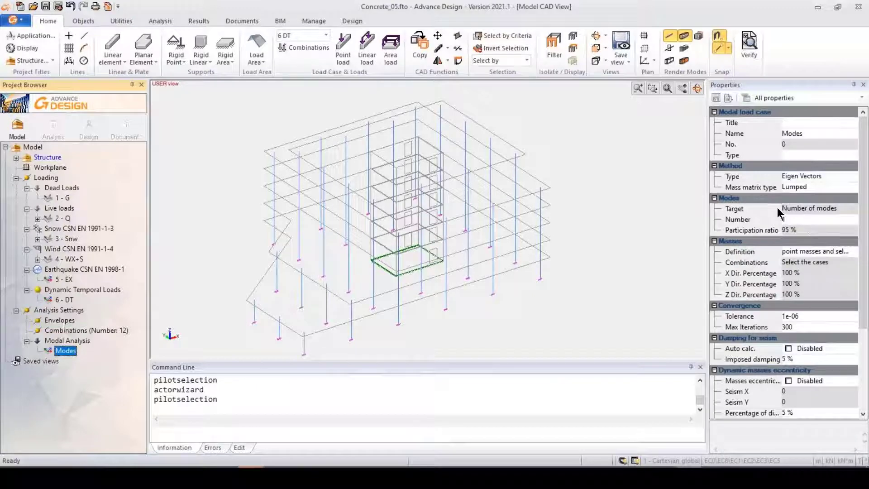
pyautogui.click(823, 177)
pyautogui.doubleClick(849, 167)
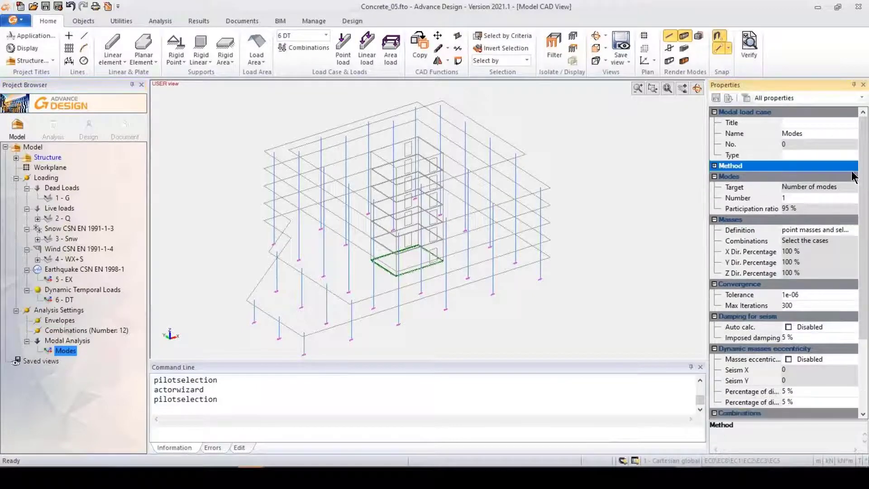
pyautogui.doubleClick(851, 177)
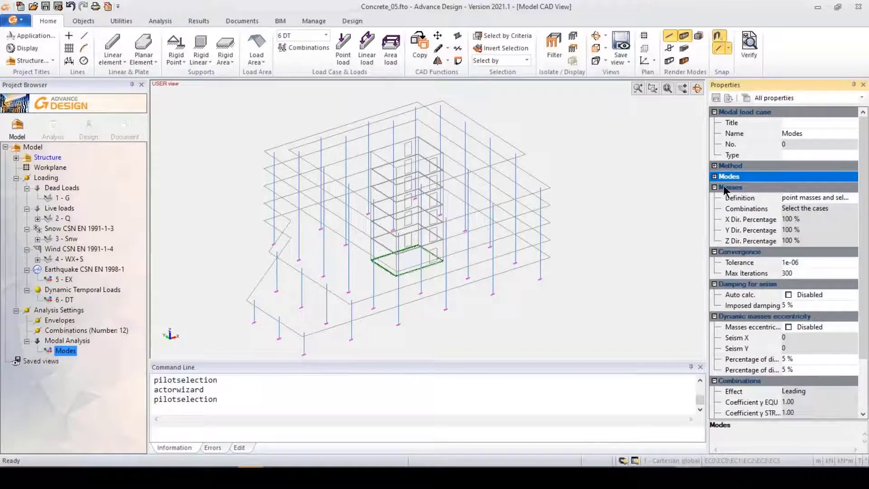
pyautogui.click(714, 176)
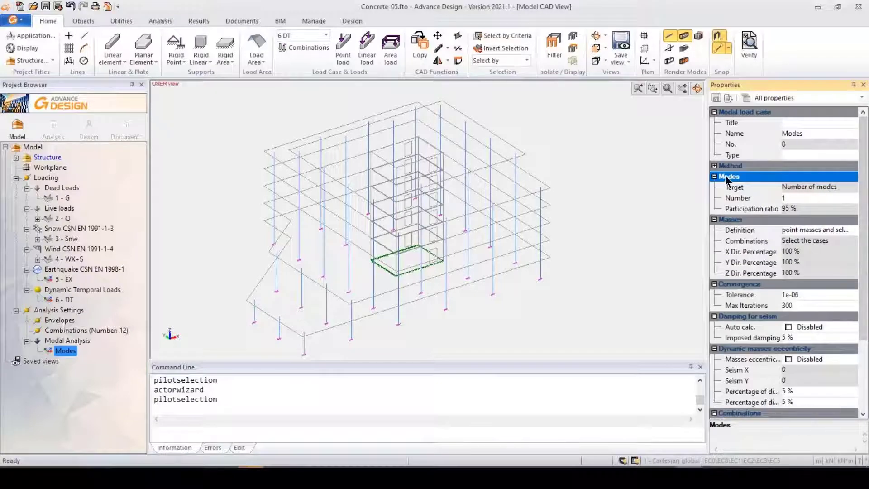
pyautogui.click(826, 199)
pyautogui.click(828, 188)
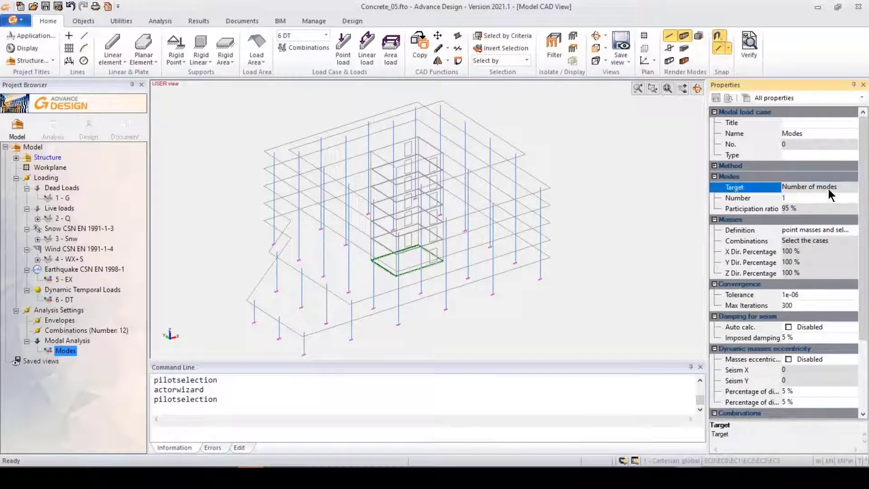
pyautogui.click(714, 165)
pyautogui.click(847, 175)
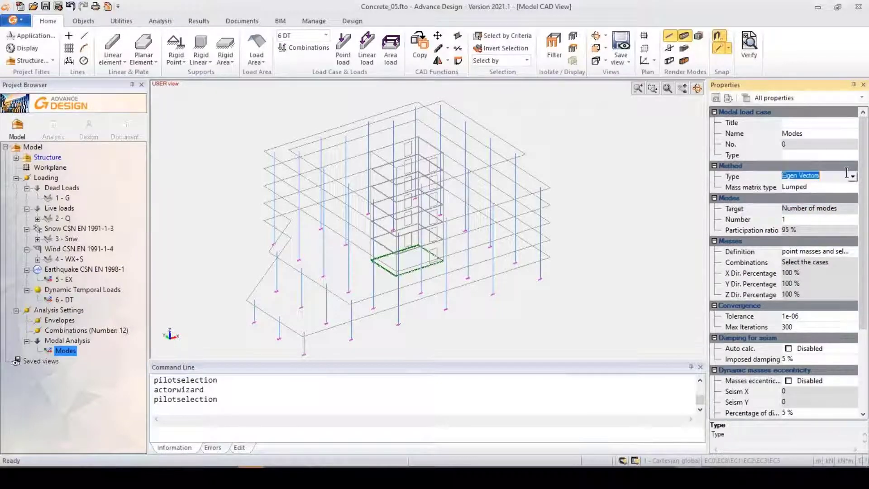
pyautogui.click(853, 177)
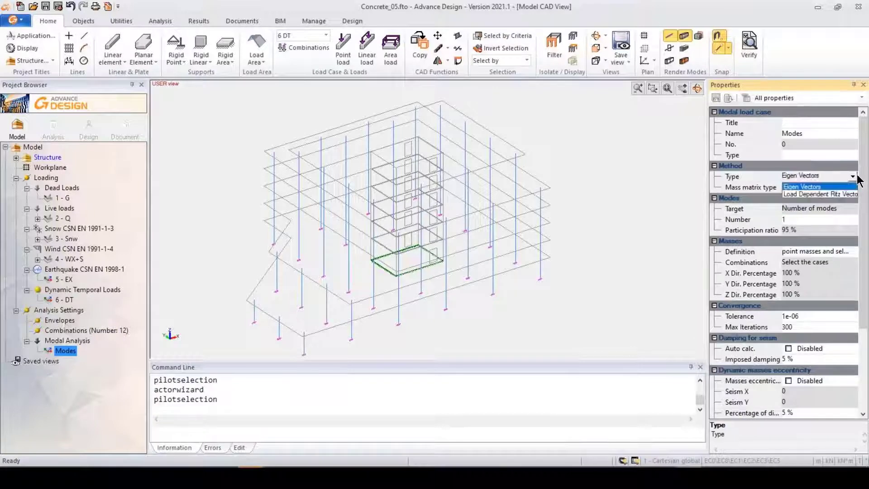
pyautogui.click(821, 194)
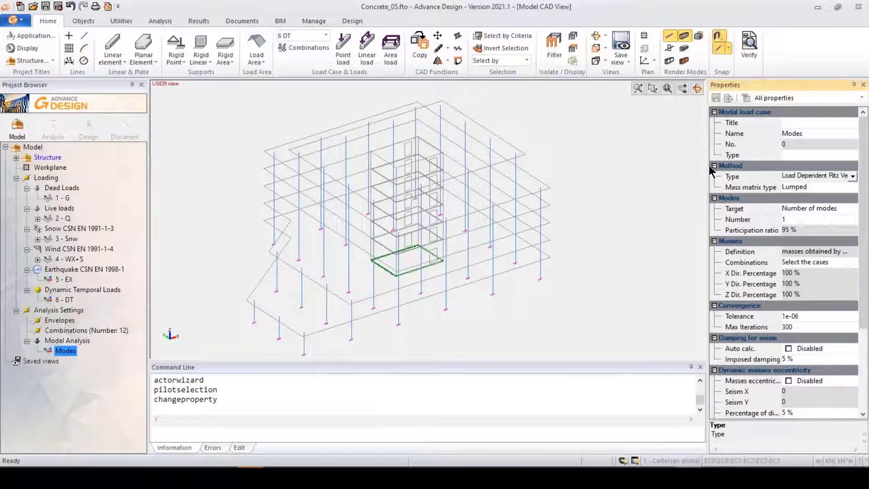
# - Widen the property display and switch the modal method type to Eigen Vectors and back to Load Dependent Ritz Vectors
pyautogui.moveTo(708, 164); pyautogui.dragTo(674, 164)
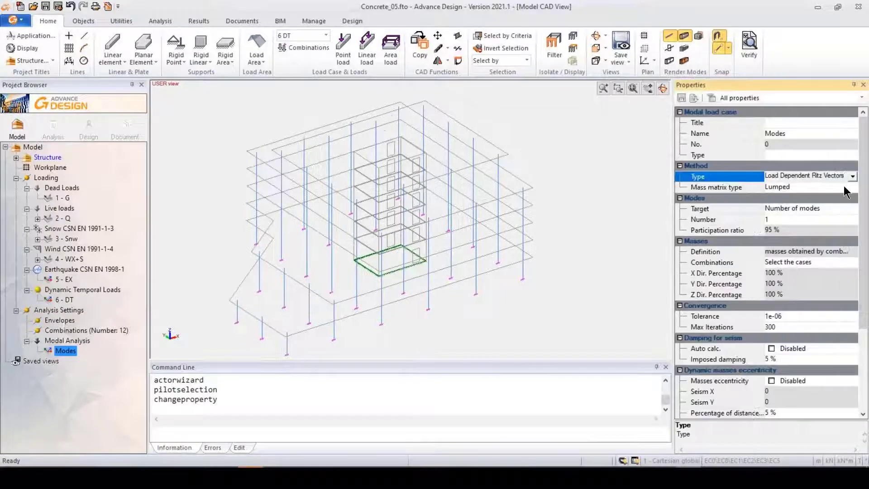
pyautogui.click(852, 177)
pyautogui.click(793, 187)
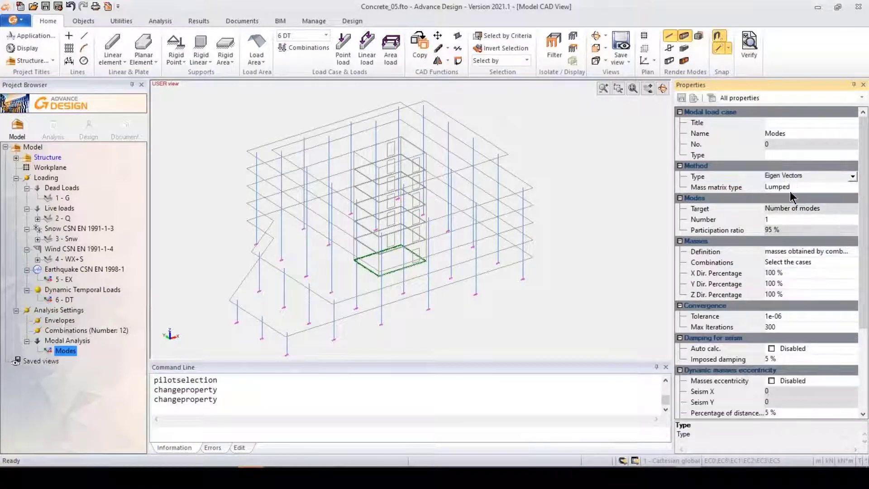
pyautogui.click(852, 177)
pyautogui.click(808, 195)
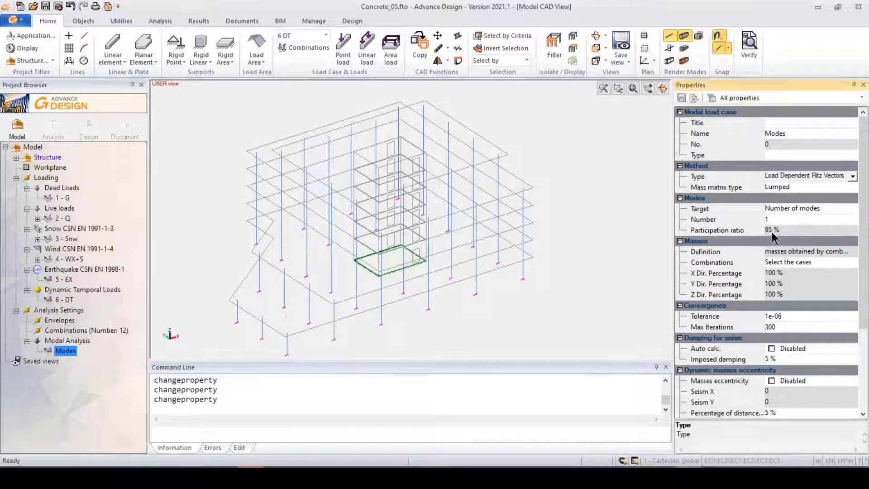
# - Set the target of the modal analysis modes to Participation ratio
pyautogui.click(798, 211)
pyautogui.click(854, 210)
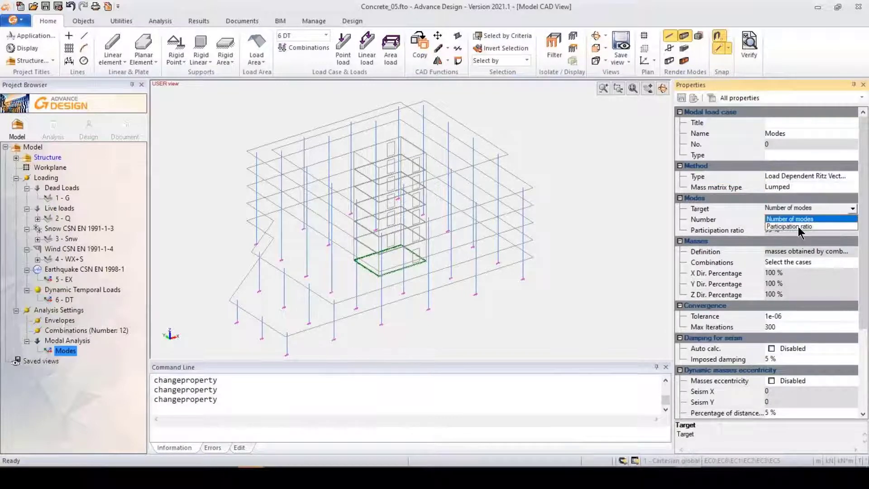
pyautogui.click(798, 226)
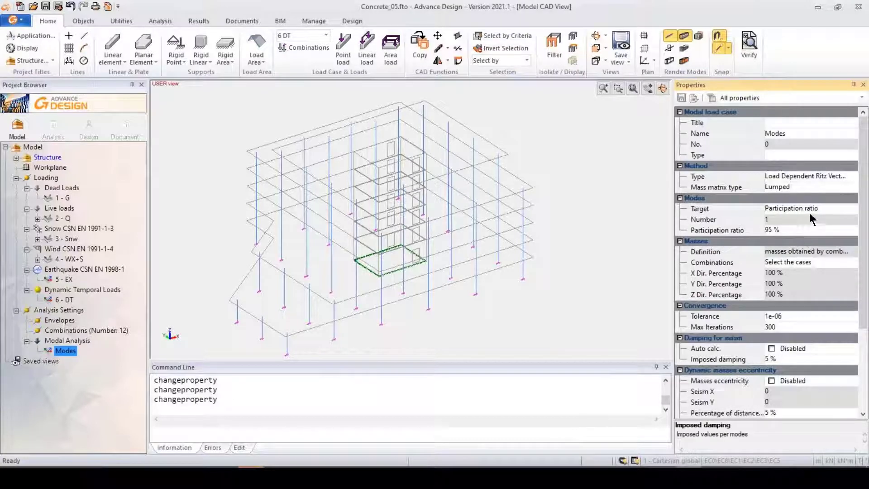
# - Examine the properties of the Earthquake CSN EN 1998-1 and Dynamic Temporal Loads families, including the DT case's solicitation types
pyautogui.click(67, 281)
pyautogui.click(69, 270)
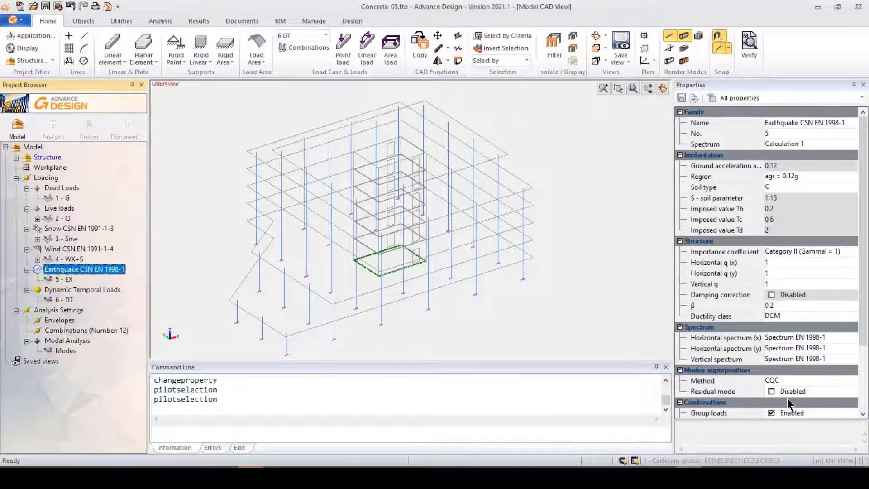
pyautogui.click(87, 292)
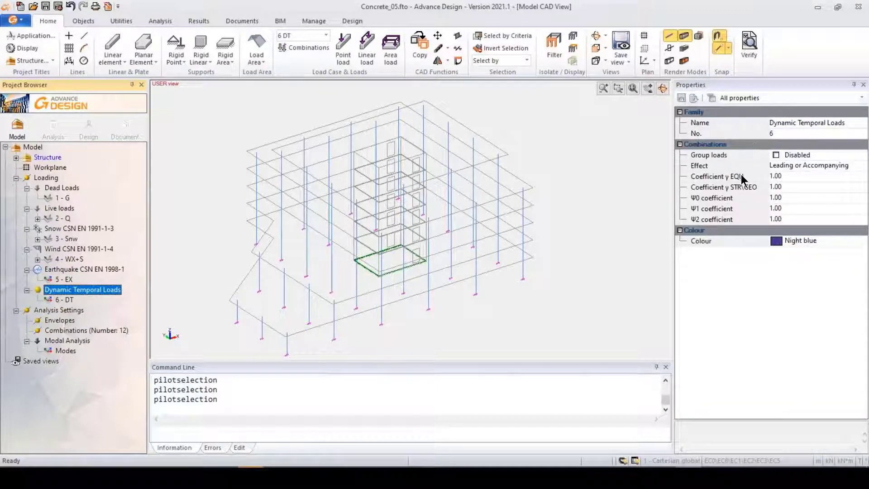
pyautogui.click(59, 301)
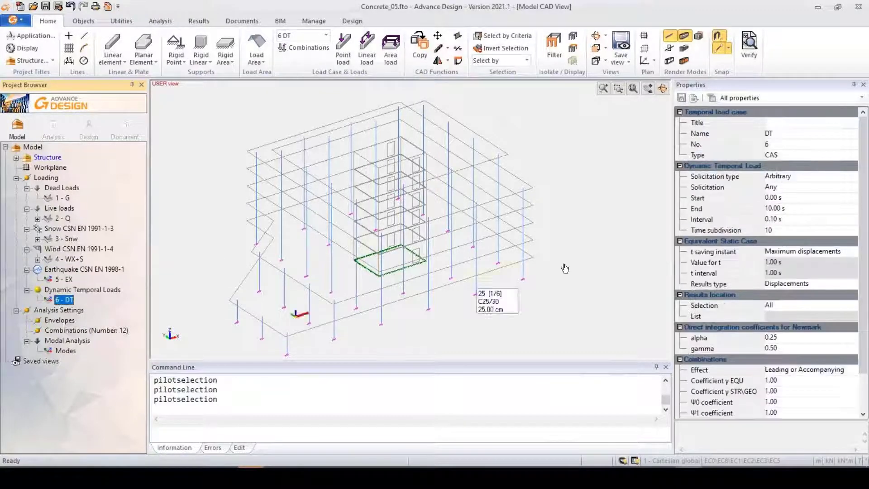
pyautogui.click(837, 177)
pyautogui.click(852, 177)
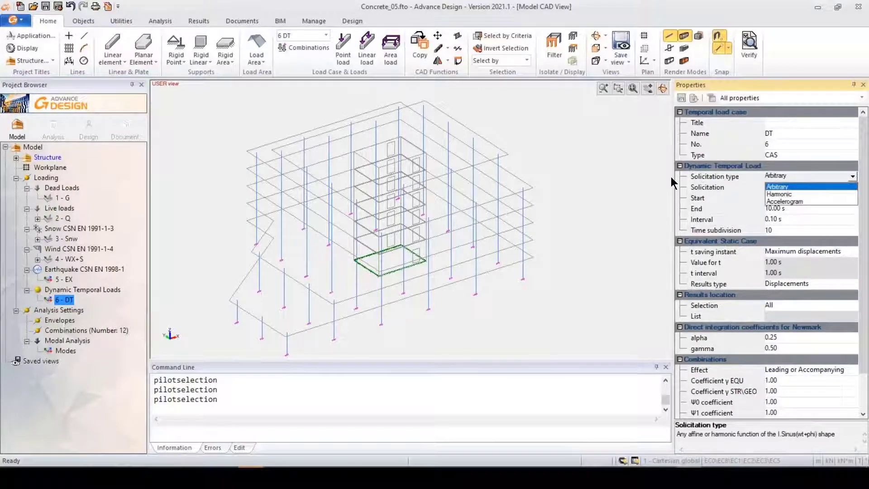
pyautogui.click(800, 230)
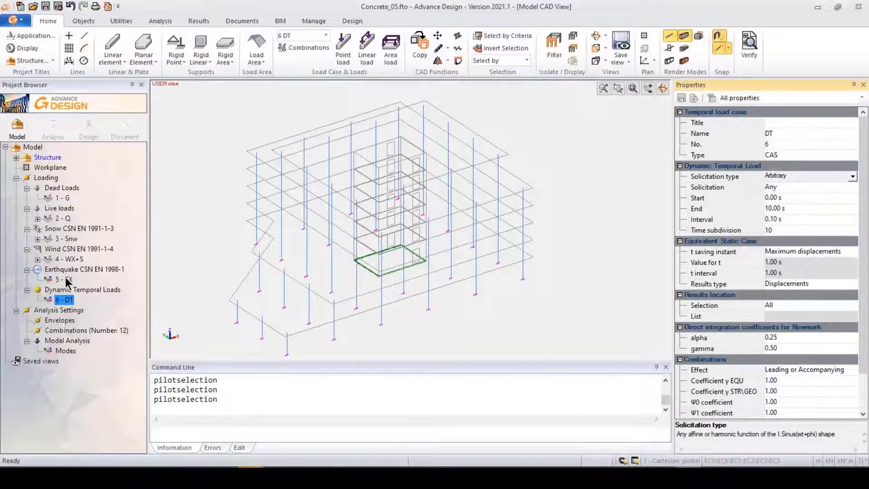
# - Delete the Earthquake CSN EN 1998-1 and Dynamic Temporal Loads families and the modal analysis Modes case
pyautogui.click(68, 269)
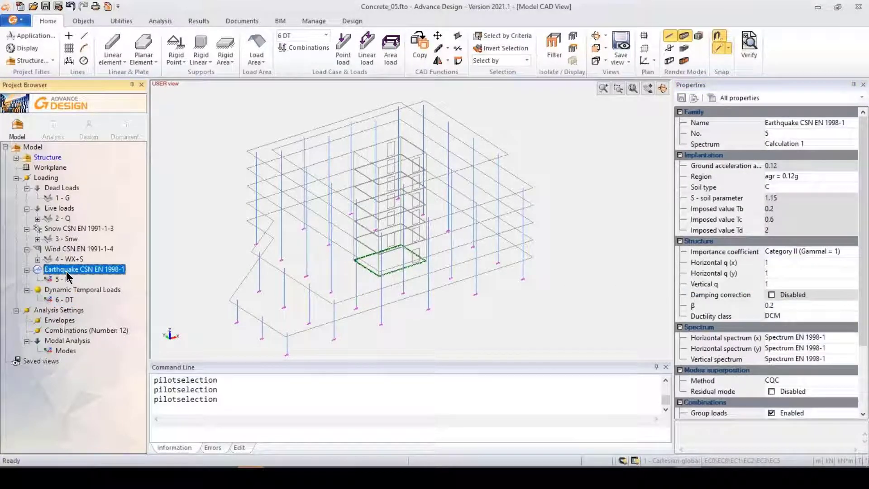
pyautogui.press('Delete')
pyautogui.click(68, 269)
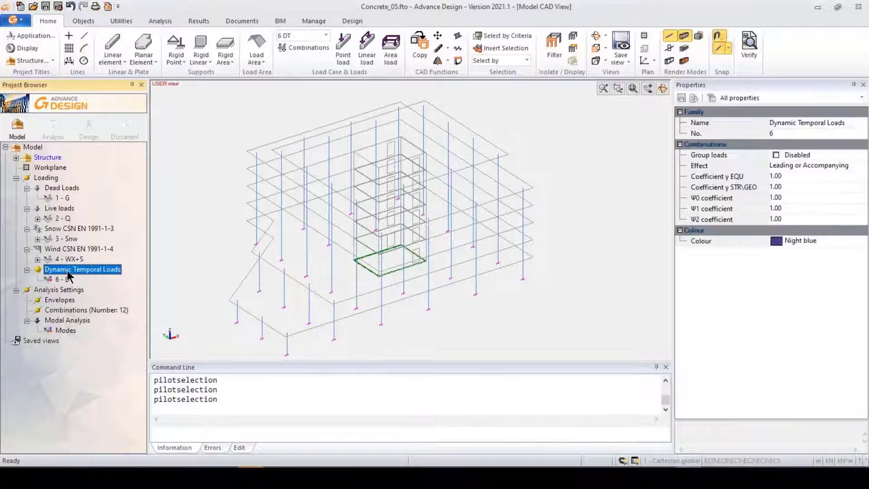
pyautogui.press('Delete')
pyautogui.click(71, 310)
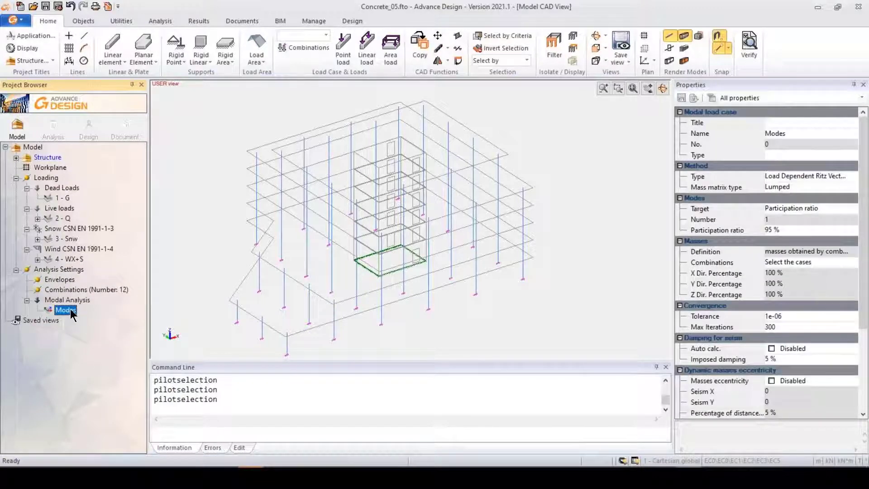
pyautogui.press('Delete')
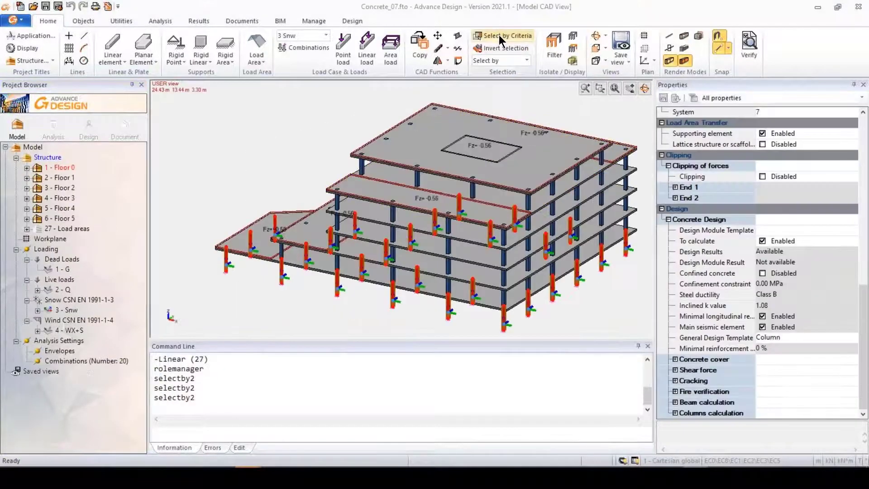
# - Review the element types offered for selection by criteria without selecting any elements
pyautogui.click(499, 35)
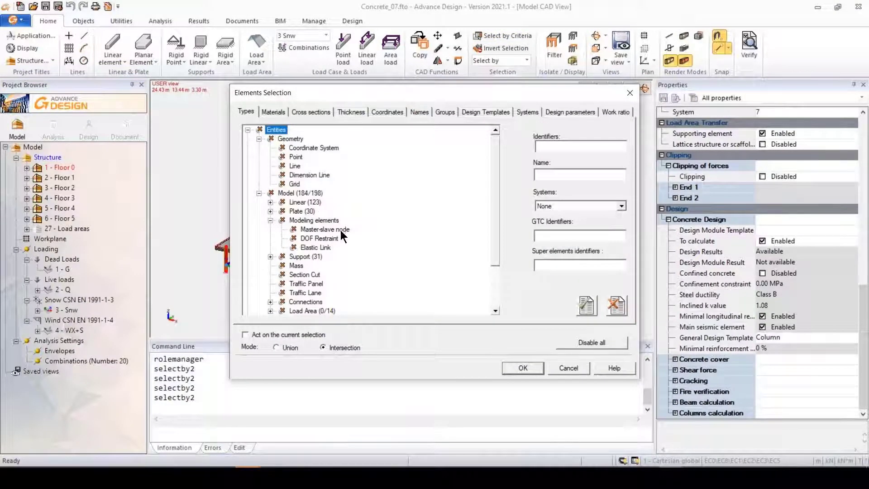
pyautogui.click(636, 92)
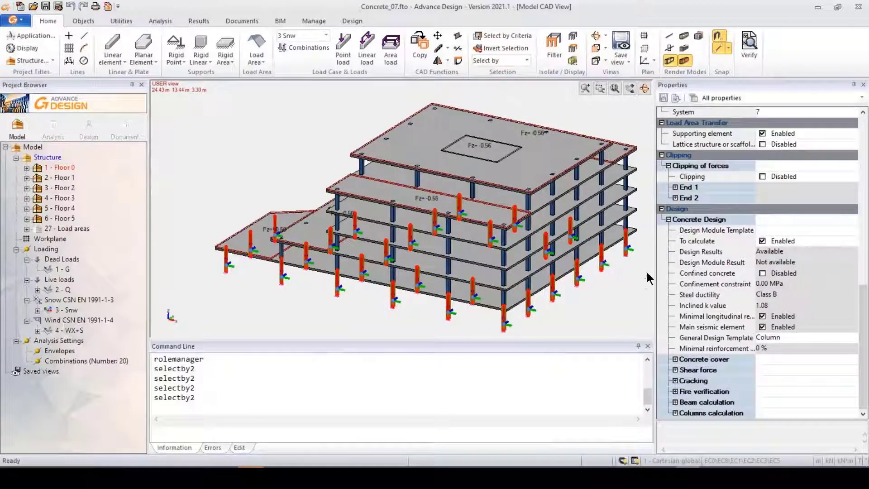
# - Examine the Column design template's concrete cover, shear force, cracking, beam and column calculation settings
pyautogui.click(172, 23)
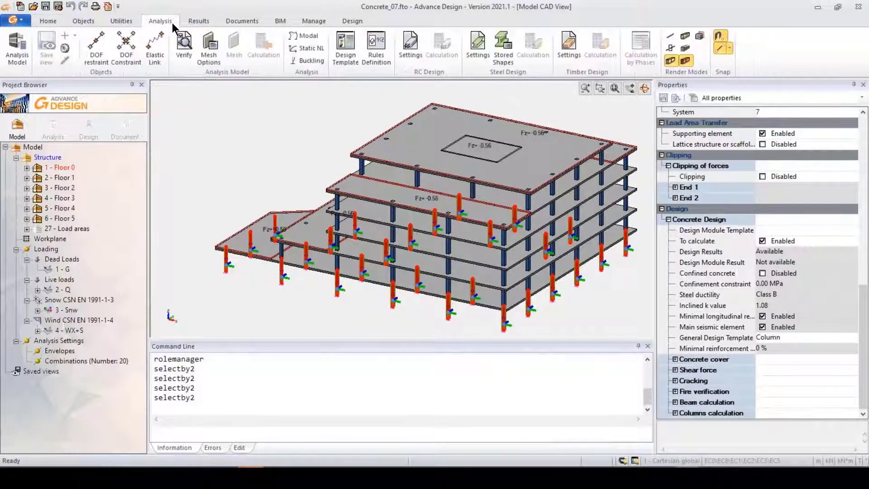
pyautogui.click(344, 50)
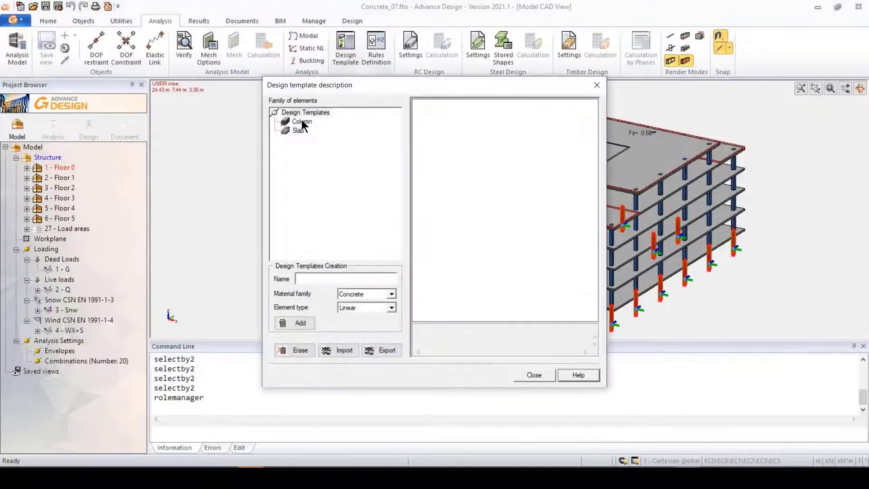
pyautogui.click(302, 123)
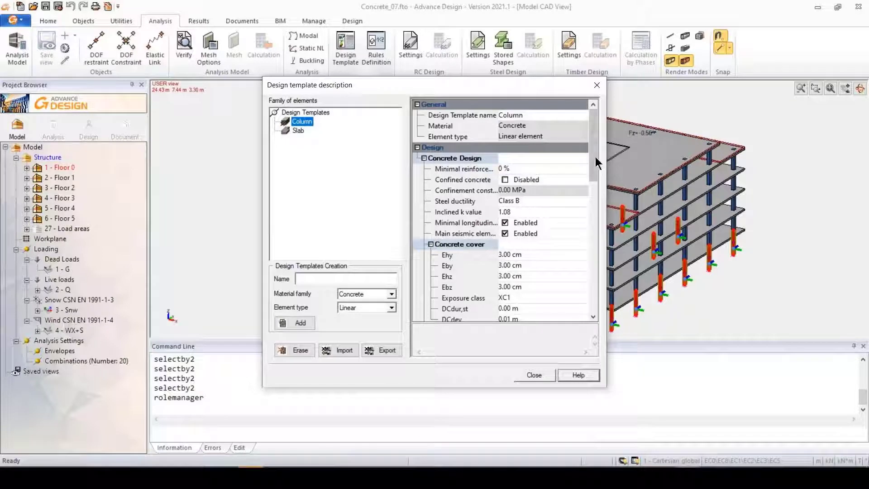
pyautogui.moveTo(593, 163); pyautogui.dragTo(588, 197)
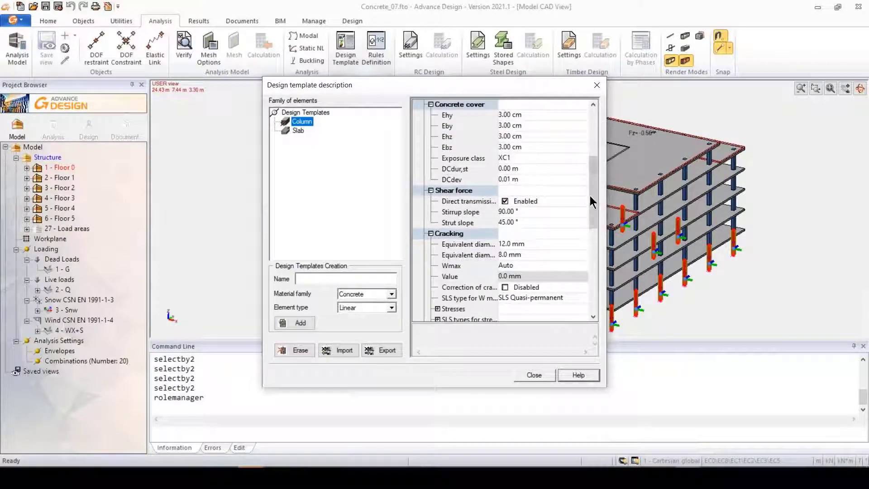
pyautogui.moveTo(594, 199); pyautogui.dragTo(594, 220)
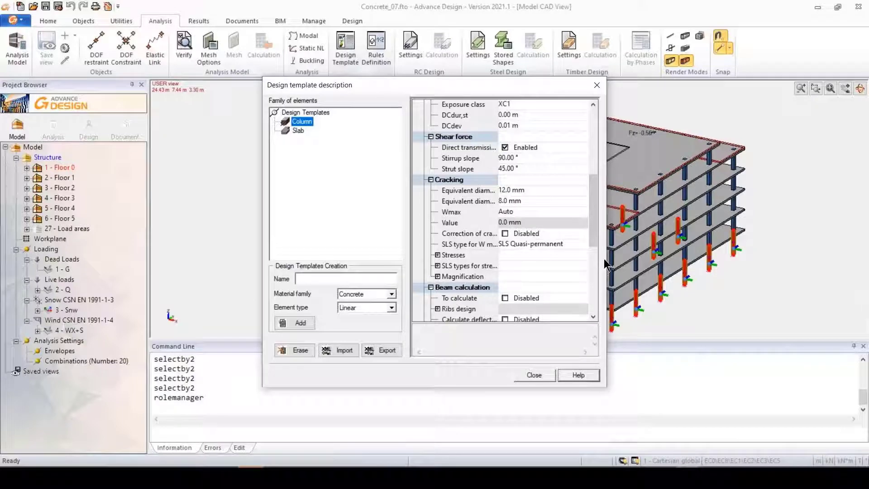
pyautogui.moveTo(593, 211); pyautogui.dragTo(593, 268)
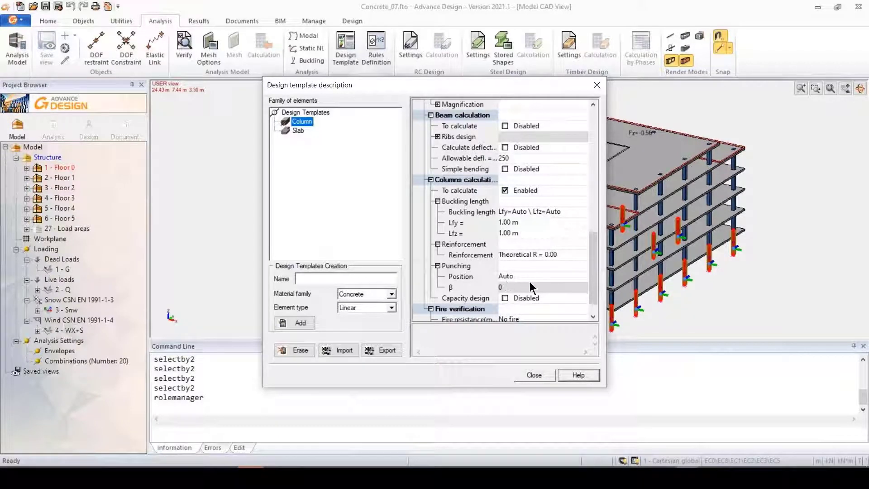
pyautogui.click(534, 375)
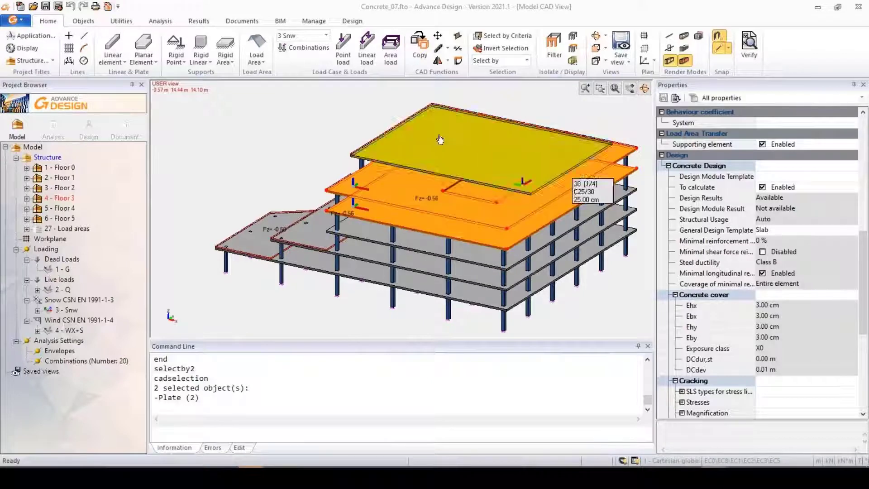
# - Examine the Slab design template's concrete cover, cracking, real deflection, punching shear and reinforcement orientation settings
pyautogui.click(160, 22)
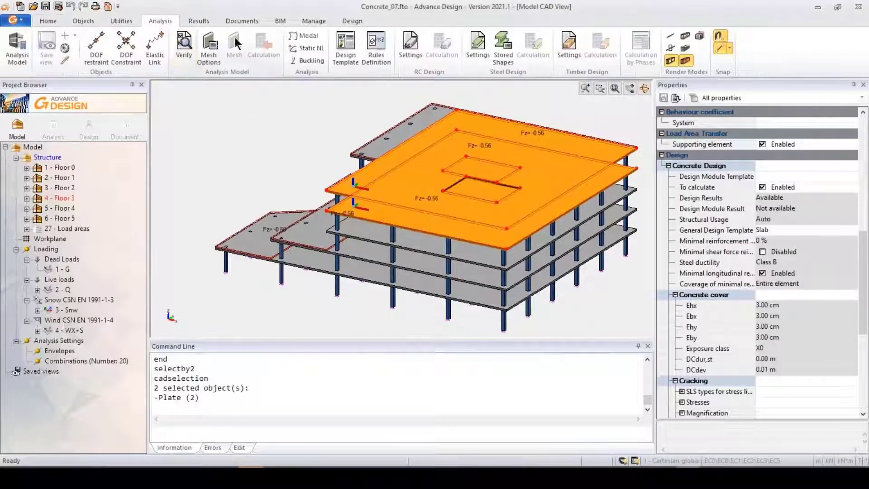
pyautogui.click(354, 57)
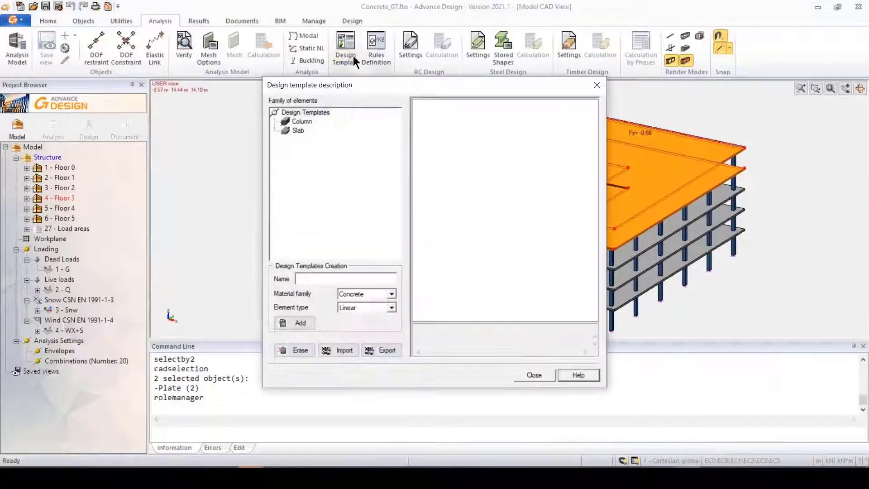
pyautogui.click(297, 131)
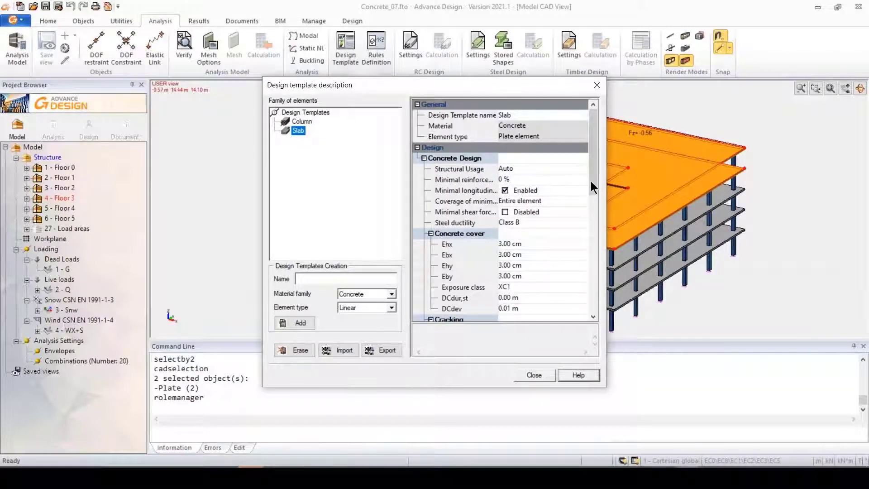
pyautogui.moveTo(592, 183); pyautogui.dragTo(595, 229)
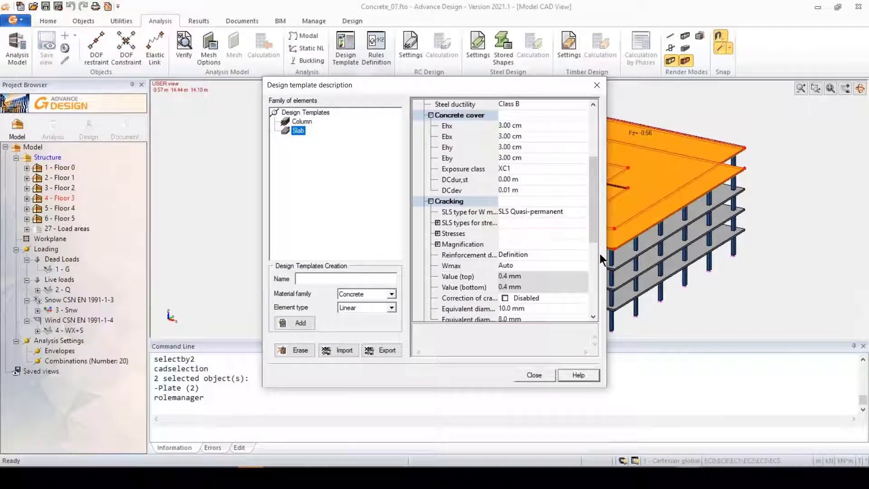
pyautogui.moveTo(594, 219); pyautogui.dragTo(596, 279)
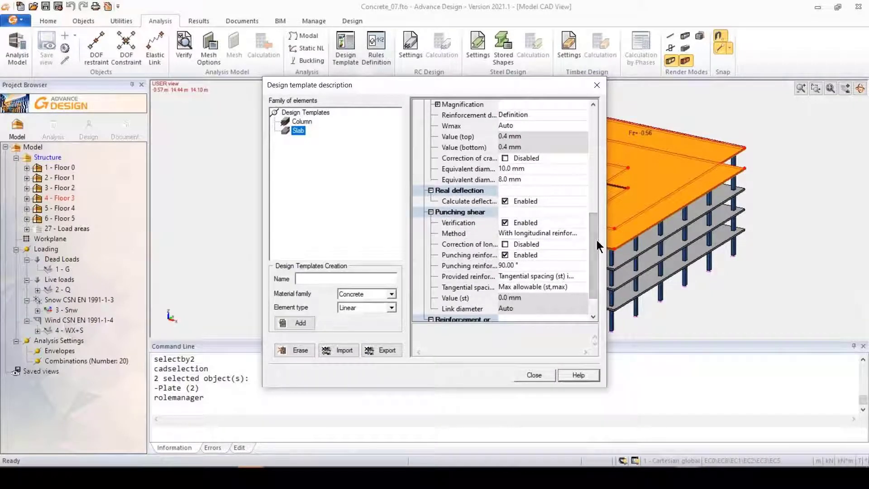
pyautogui.moveTo(592, 245); pyautogui.dragTo(593, 257)
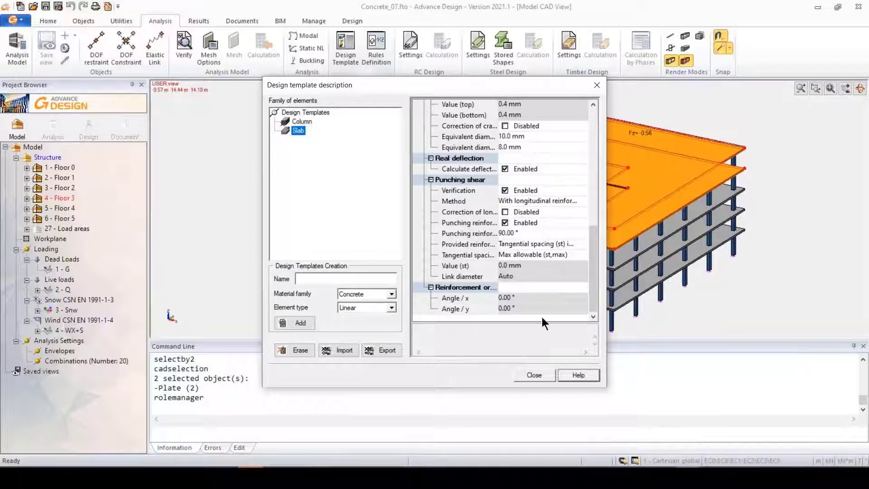
pyautogui.click(546, 378)
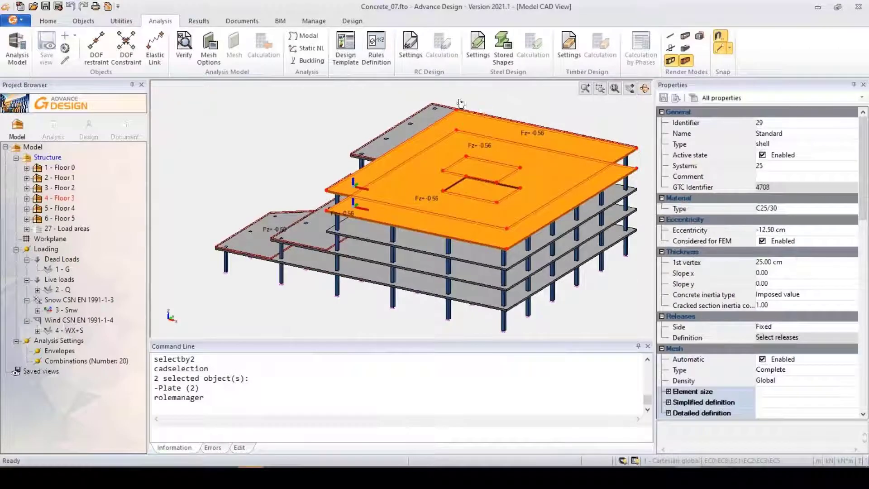
# - Examine the Floor 5 roof slab's concrete design, cover, cracking, deflection and punching shear properties
pyautogui.click(564, 185)
pyautogui.click(561, 170)
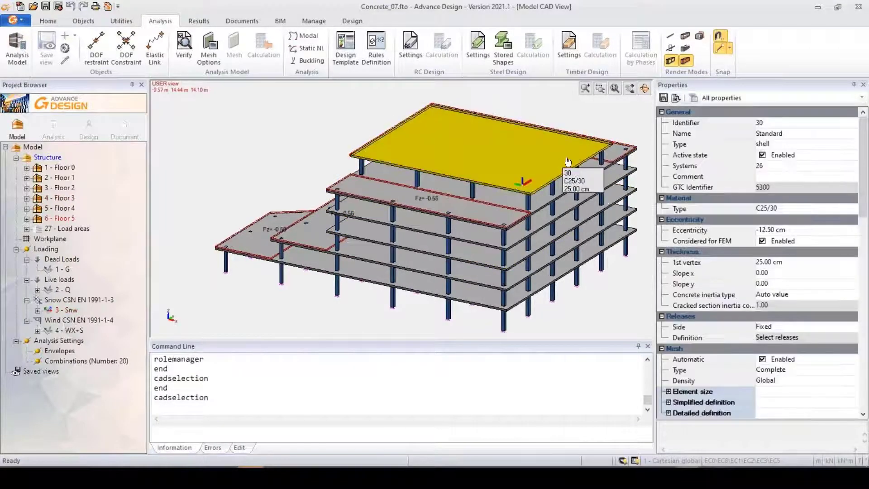
pyautogui.moveTo(861, 200); pyautogui.dragTo(865, 295)
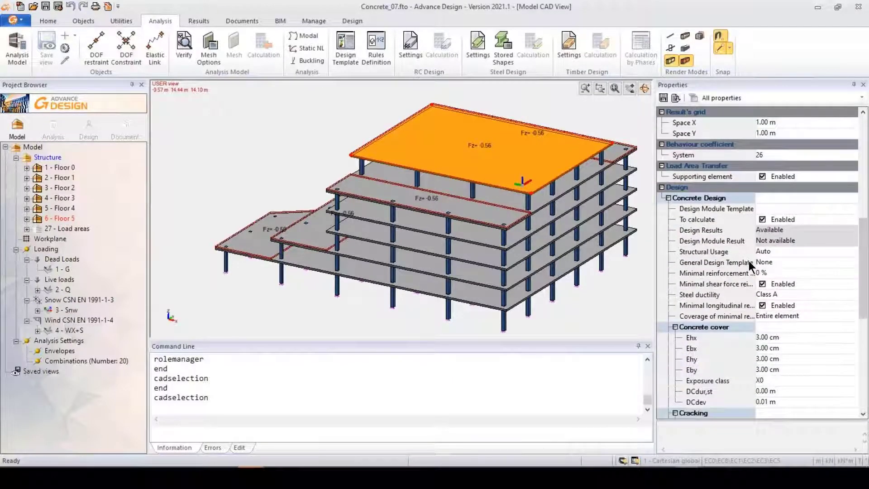
pyautogui.scroll(-4, 852, 301)
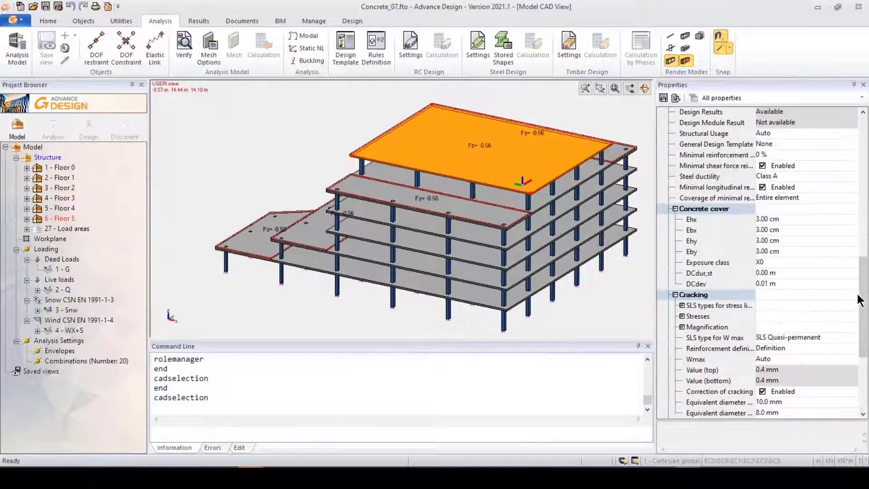
pyautogui.scroll(-5, 858, 296)
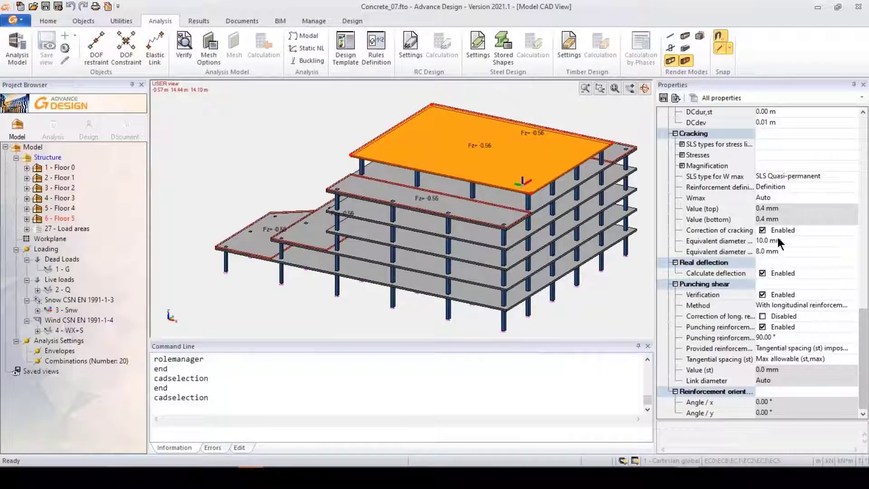
# - Check the concrete design calculation properties of the Floor 1 slab and of a column under the roof slab
pyautogui.click(566, 235)
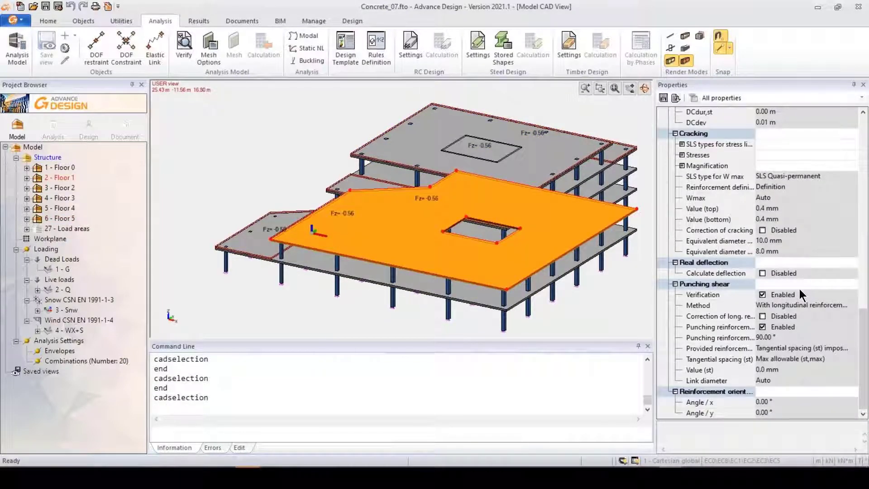
pyautogui.scroll(8, 798, 287)
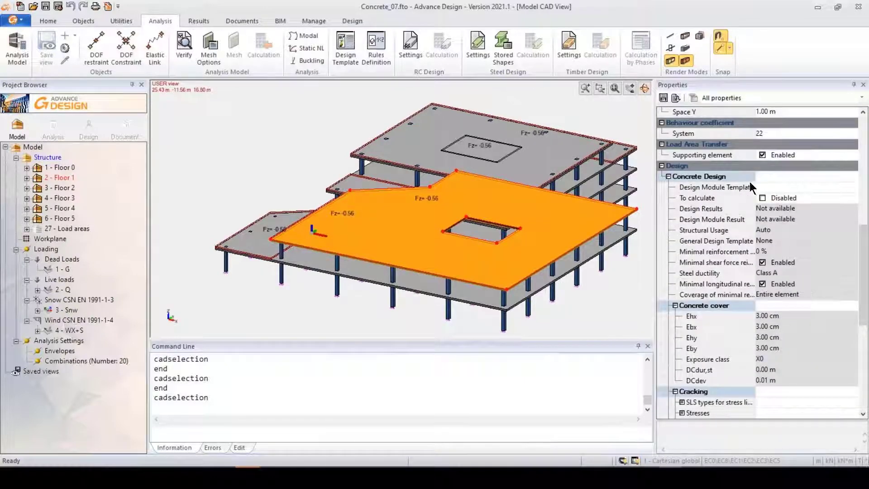
pyautogui.click(606, 158)
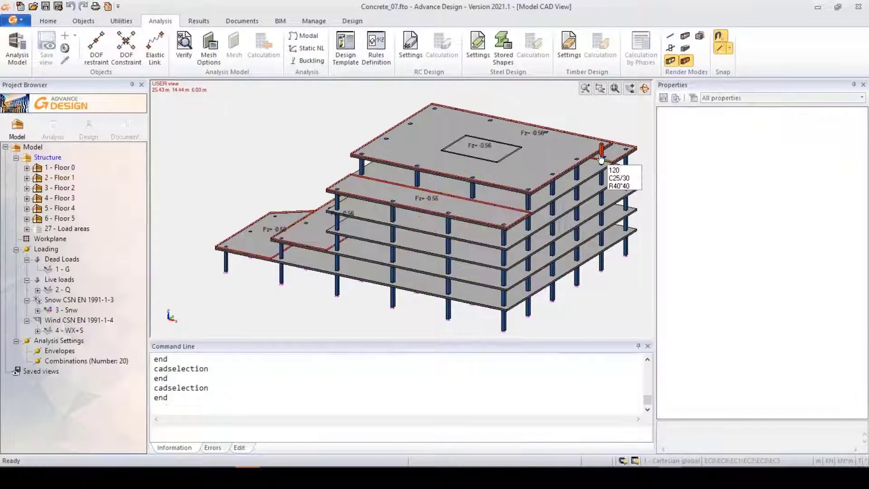
pyautogui.moveTo(865, 207); pyautogui.dragTo(866, 322)
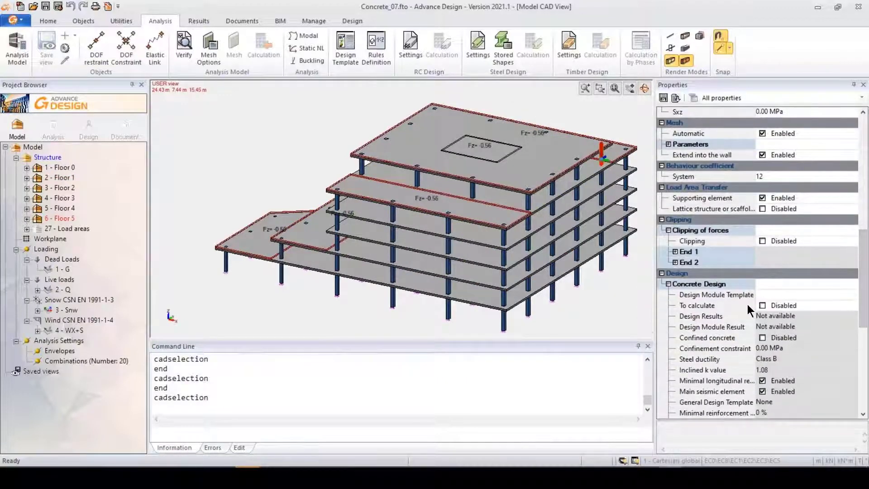
pyautogui.click(542, 316)
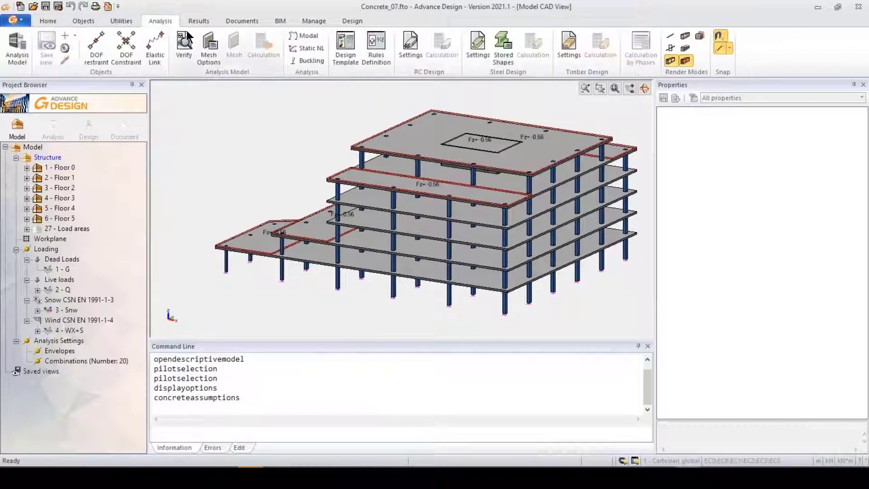
# - Review the Standard and Calculation sequence pages of the reinforced concrete design settings
pyautogui.click(411, 55)
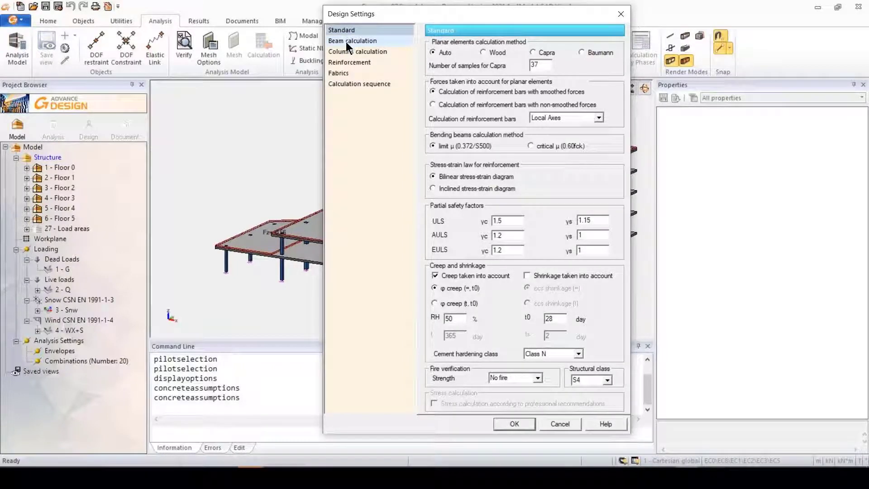
pyautogui.click(343, 83)
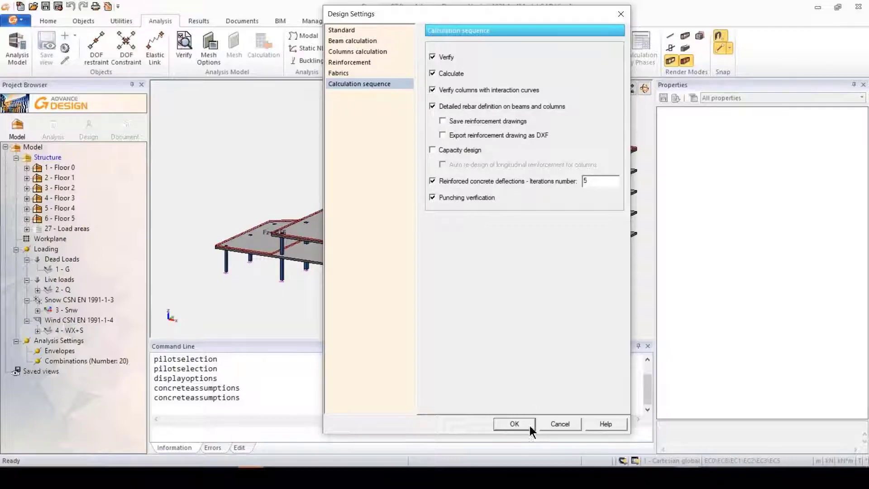
pyautogui.click(512, 423)
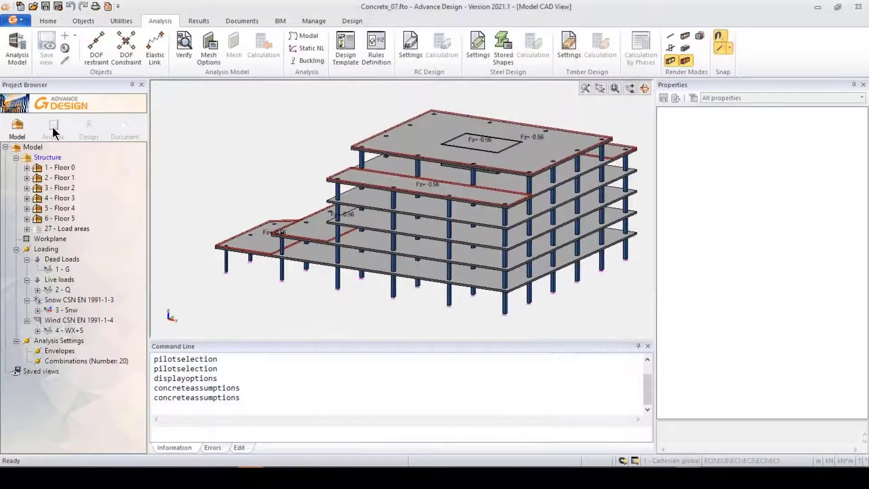
# - Create a new analysis model and launch the calculation sequence through FE Calculation and RC Design
pyautogui.click(54, 127)
pyautogui.click(343, 198)
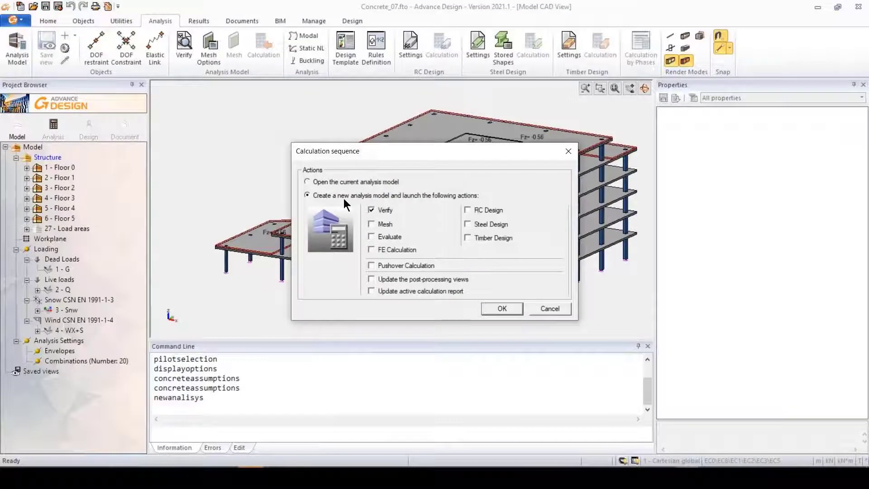
pyautogui.click(487, 210)
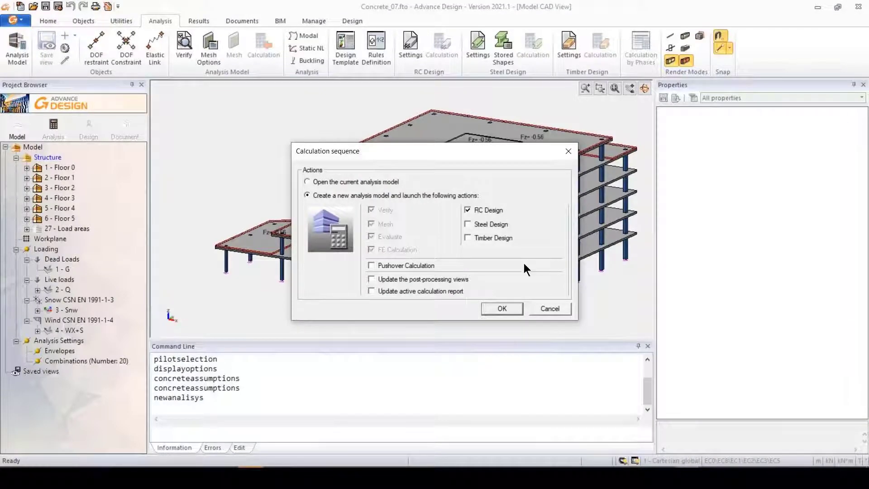
pyautogui.click(502, 309)
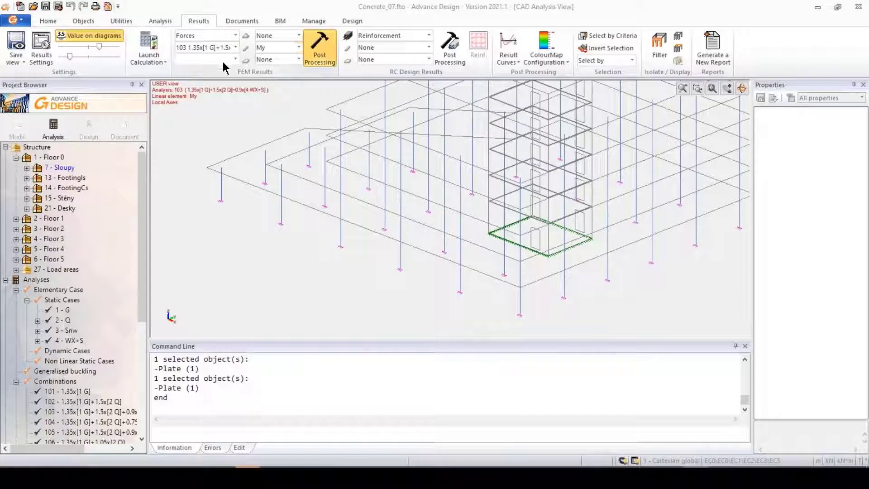
# - Display the My bending moment diagrams on the Floor 0 columns (Sloupy) for combination 103
pyautogui.click(67, 168)
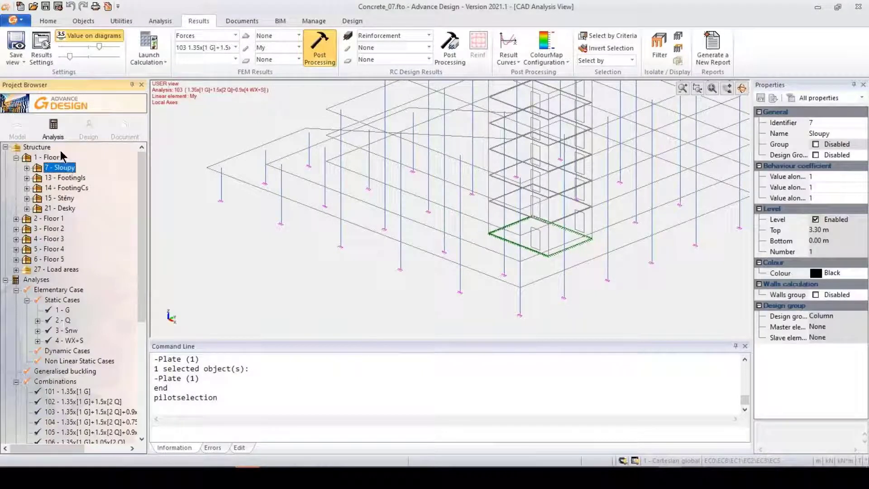
pyautogui.rightClick(55, 171)
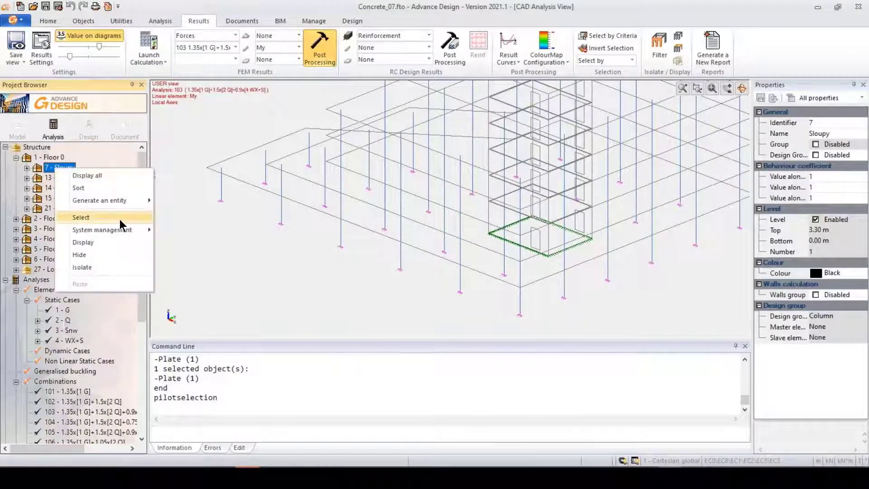
pyautogui.click(93, 218)
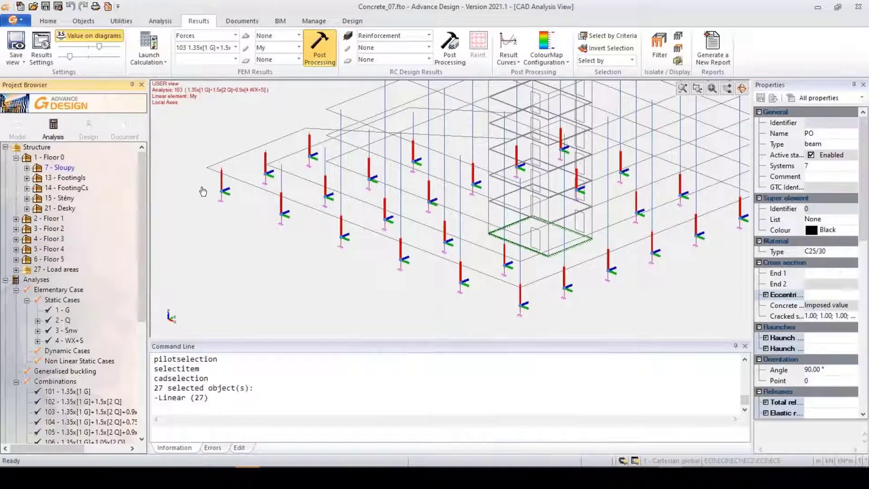
pyautogui.click(317, 58)
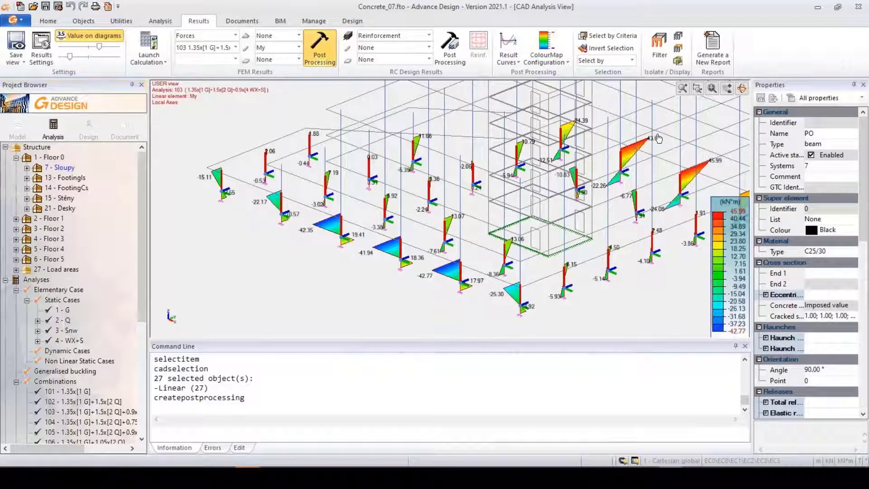
# - Turn off linear element results and display planar displacements D for combination 103 on the Floor 0 slab (Desky)
pyautogui.click(59, 168)
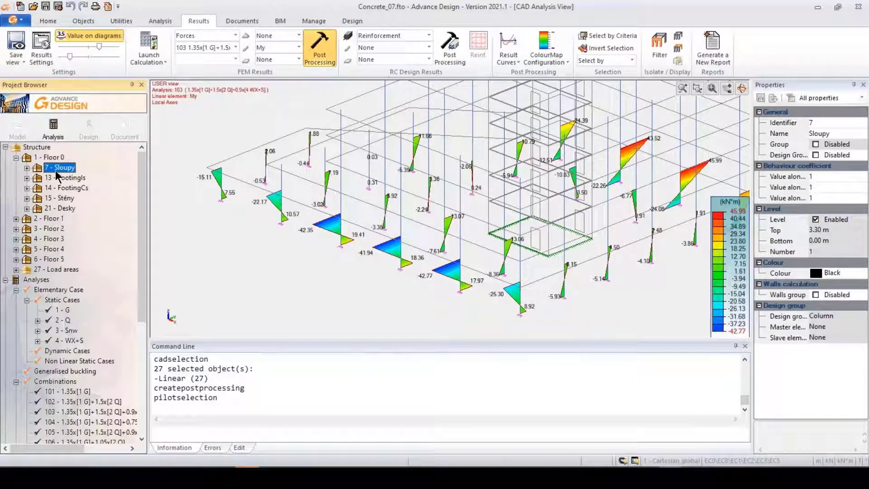
pyautogui.click(68, 208)
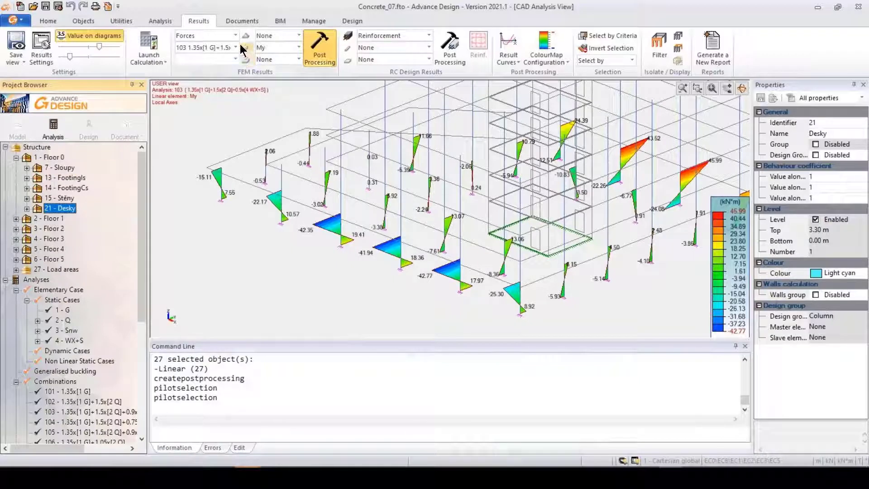
pyautogui.click(285, 48)
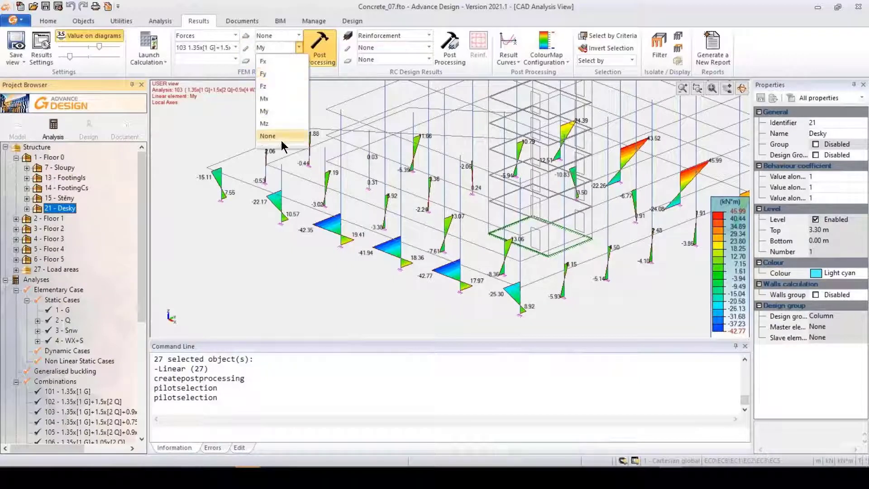
pyautogui.click(278, 134)
pyautogui.click(298, 59)
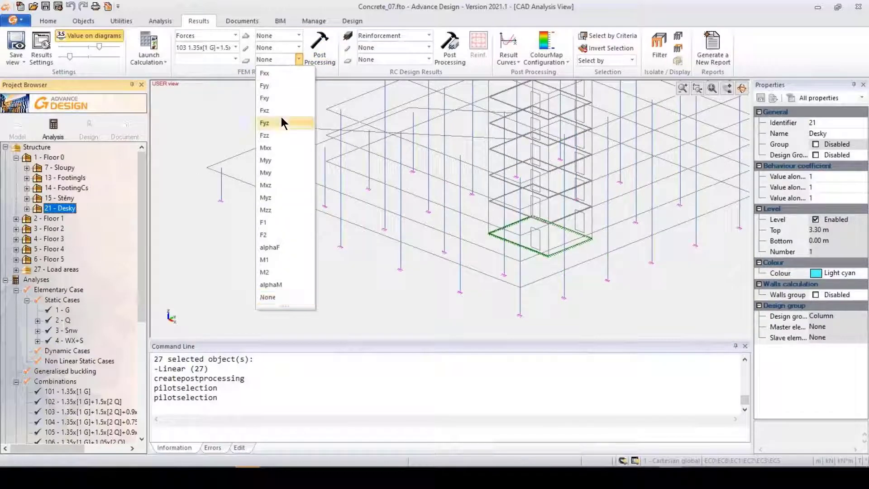
pyautogui.click(236, 36)
pyautogui.click(207, 48)
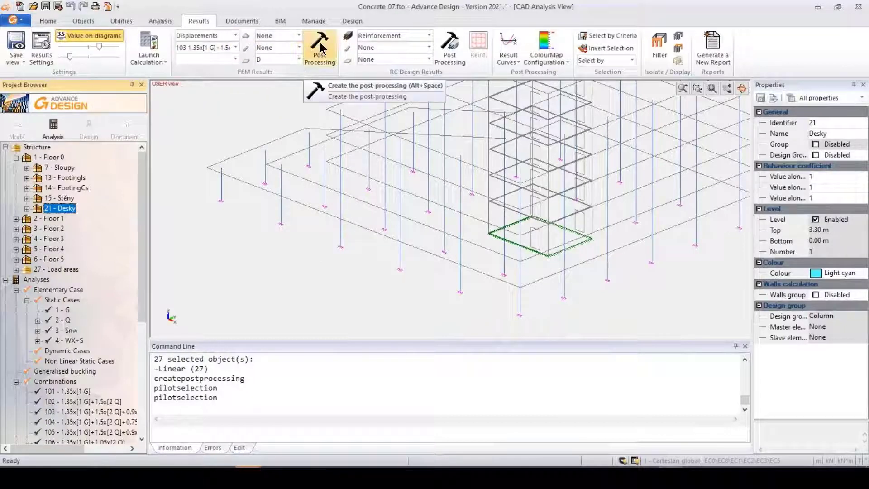
pyautogui.rightClick(75, 209)
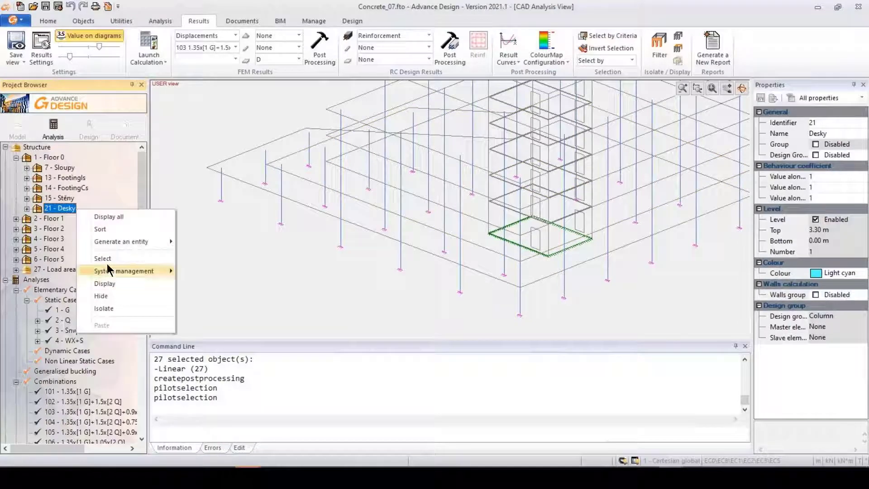
pyautogui.click(102, 258)
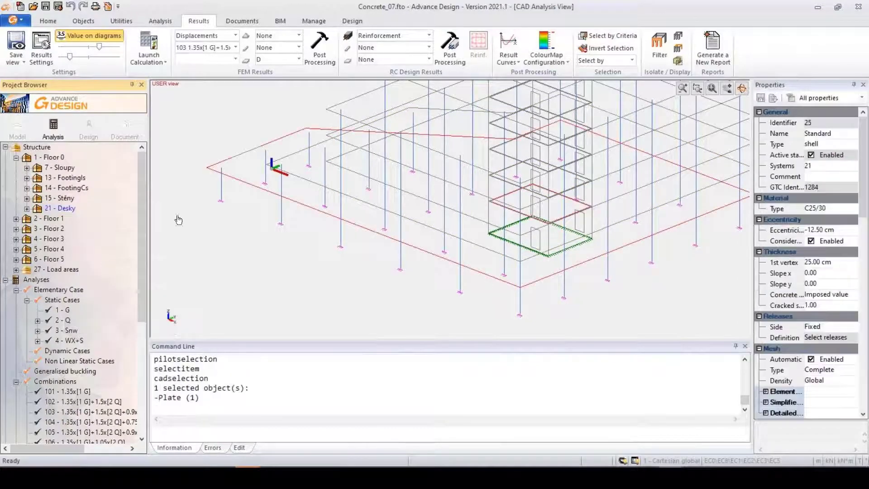
pyautogui.click(322, 54)
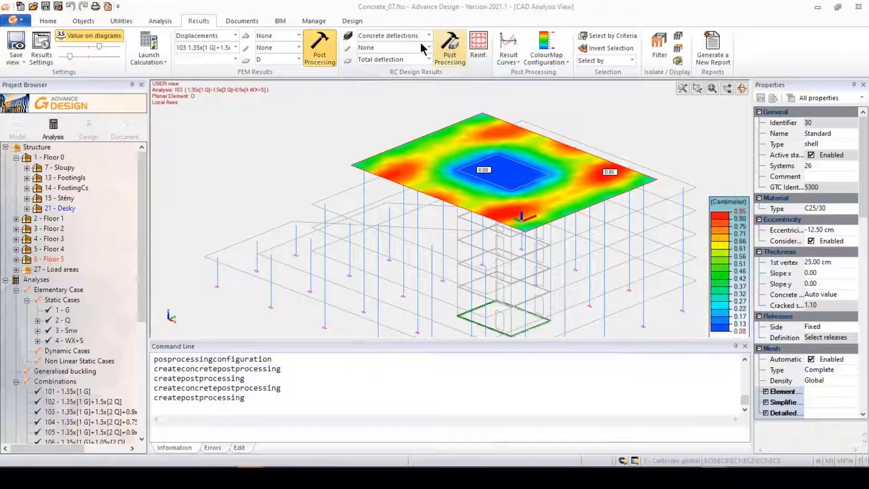
# - Display the total concrete deflection of the Floor 5 roof slab from the RC design results
pyautogui.click(452, 51)
pyautogui.click(455, 85)
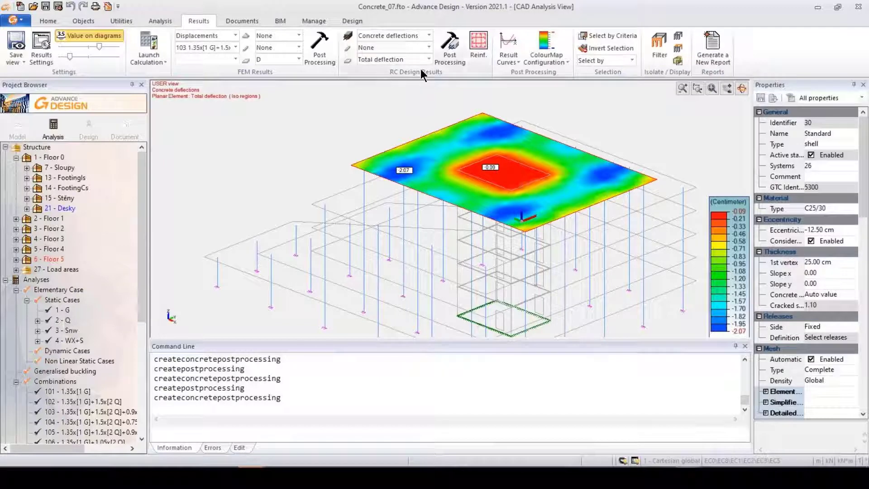
# - Display the total concrete deflection of planar elements as iso lines and save the result as a post-processing view
pyautogui.click(40, 54)
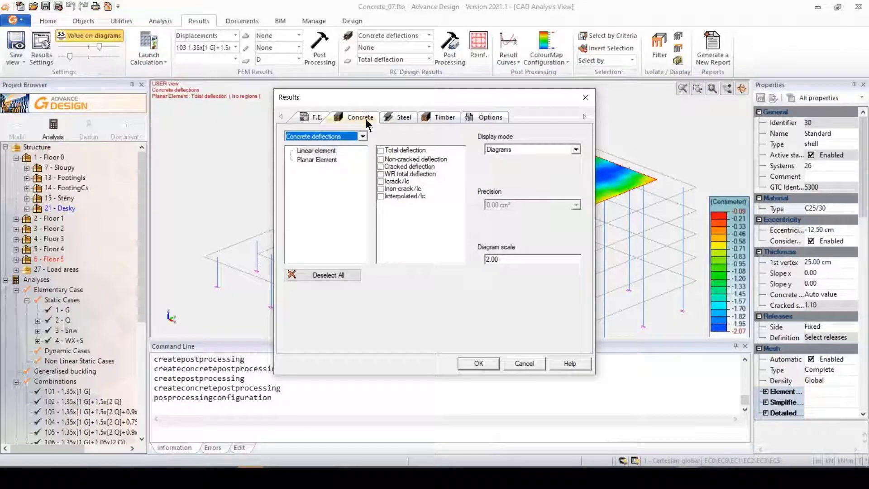
pyautogui.click(320, 160)
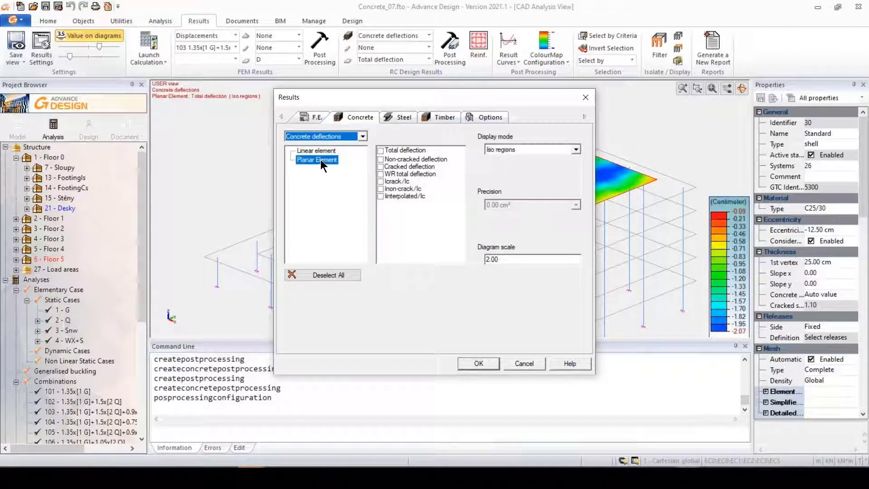
pyautogui.click(575, 150)
pyautogui.click(515, 167)
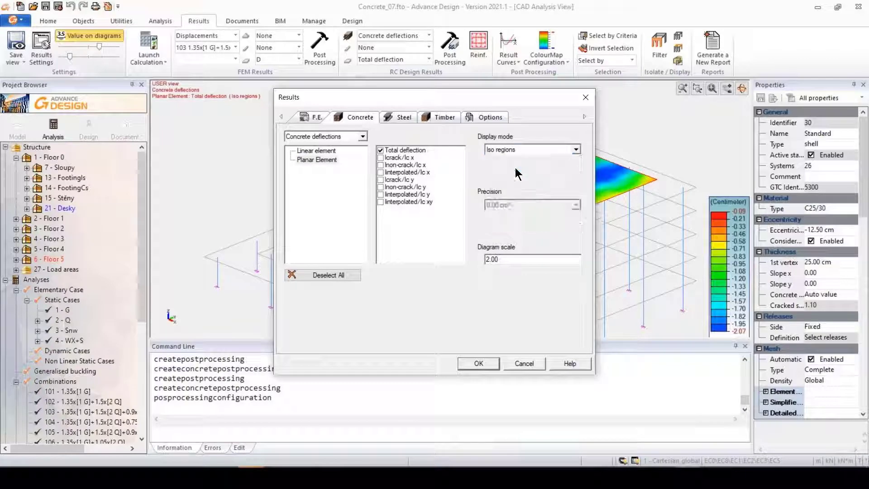
pyautogui.click(479, 363)
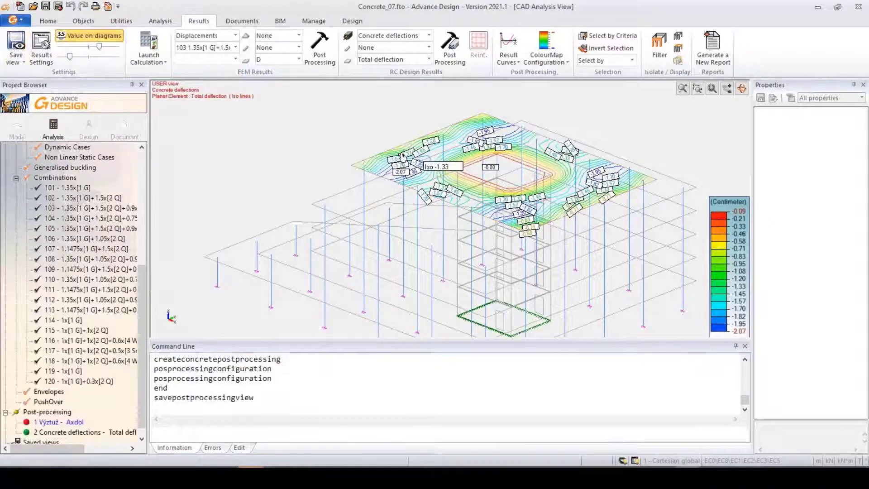
# - Recall the saved post-processing view Výztuž - Axdol, followed by the saved Concrete deflections - Total deflection view
pyautogui.click(75, 425)
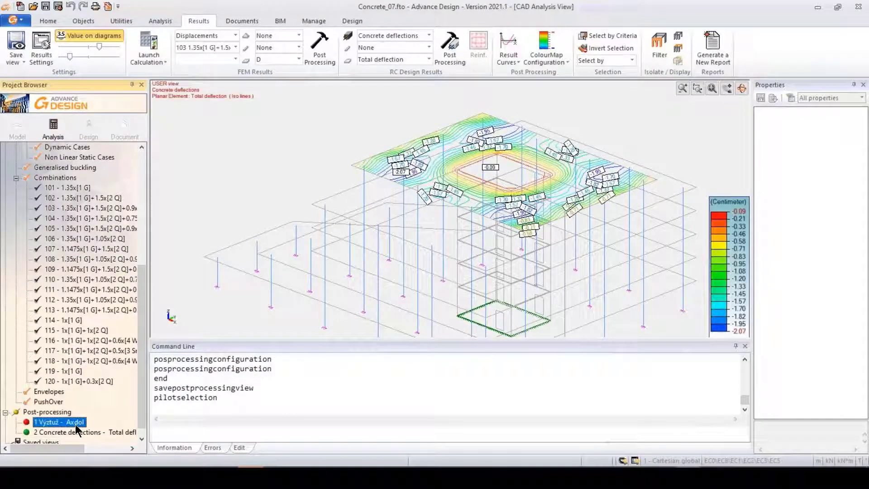
pyautogui.doubleClick(75, 424)
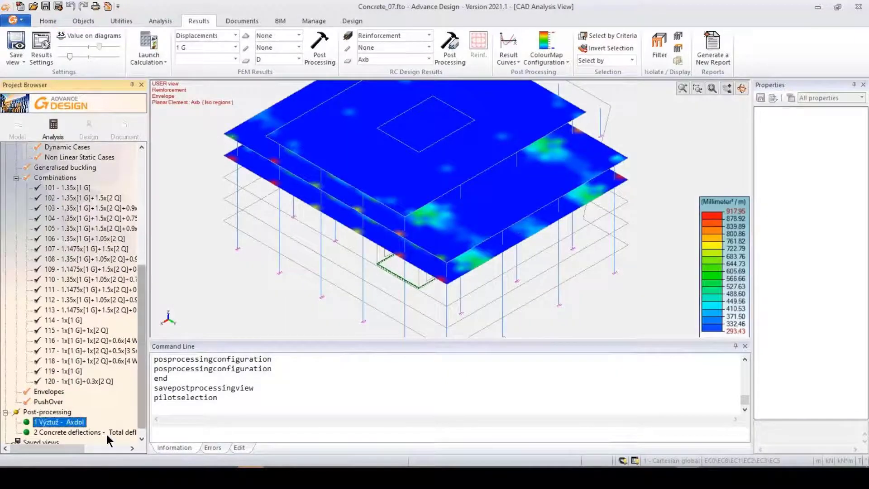
pyautogui.doubleClick(102, 432)
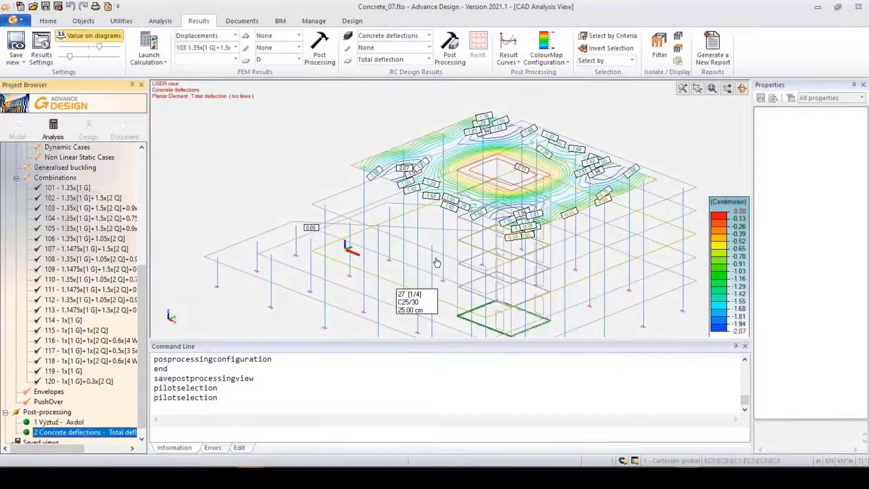
# - In the application's Graitec BIM options, export loads to Design modules as load cases and corresponding efforts diagrams/torsors with the list of combinations
pyautogui.moveTo(663, 477)
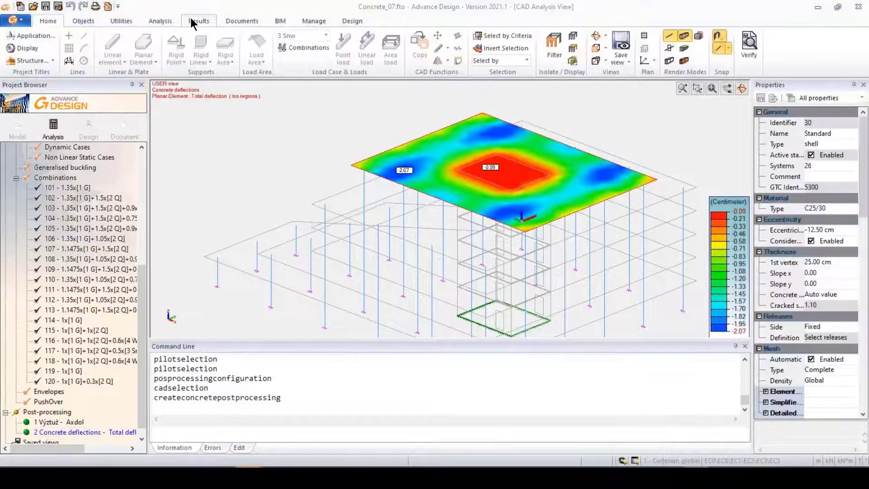
pyautogui.click(191, 21)
pyautogui.click(47, 21)
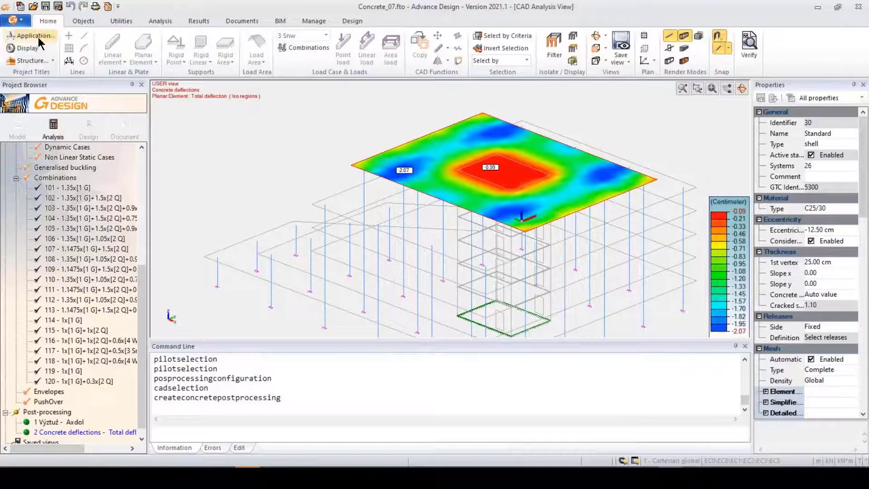
pyautogui.click(38, 37)
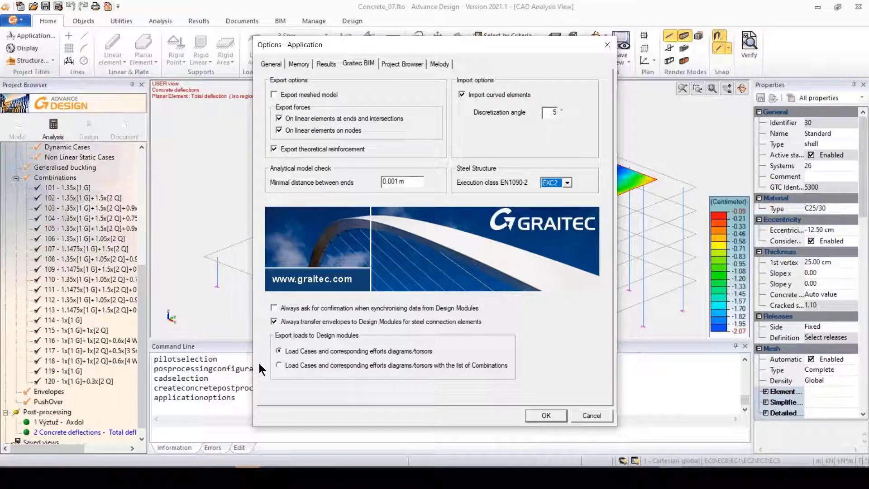
pyautogui.click(283, 365)
pyautogui.click(556, 415)
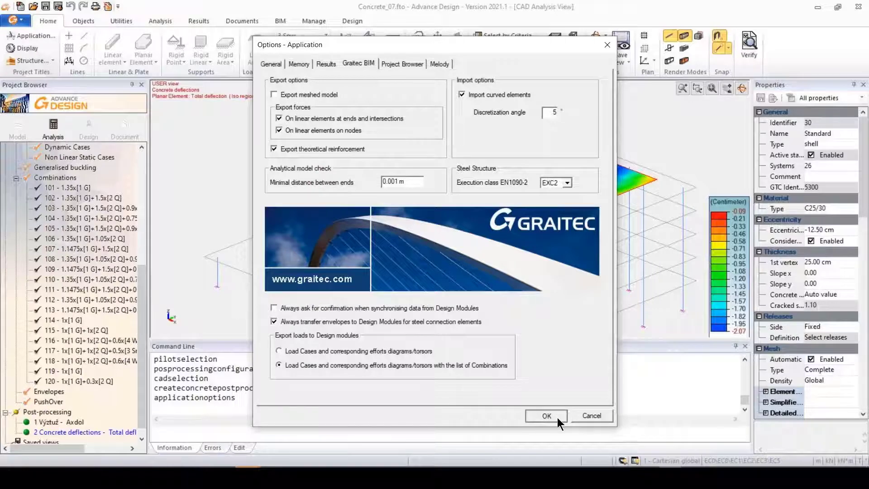
pyautogui.click(557, 417)
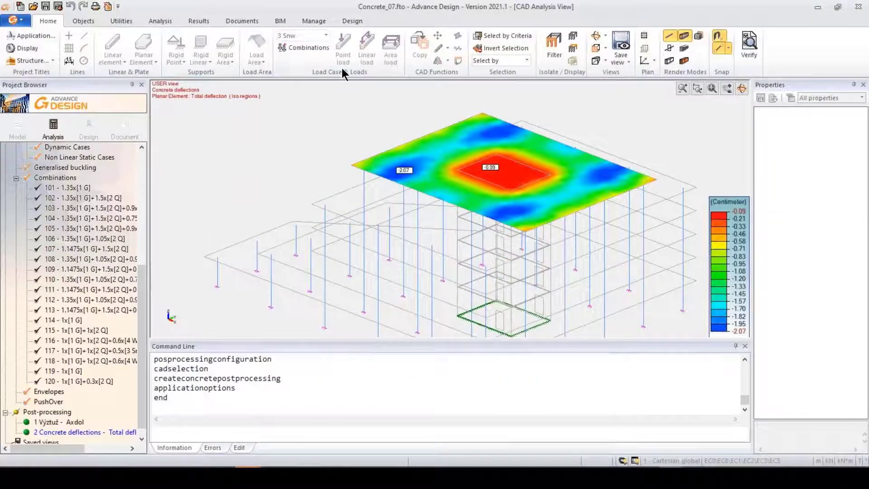
# - Export the calculated model through Graitec BIM to the AD Week folder as Concrete_08.gtcx
pyautogui.click(286, 26)
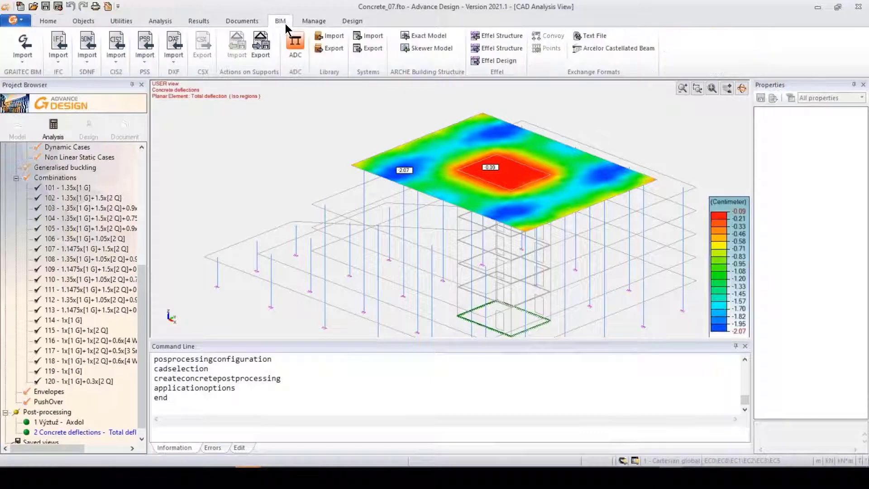
pyautogui.click(30, 62)
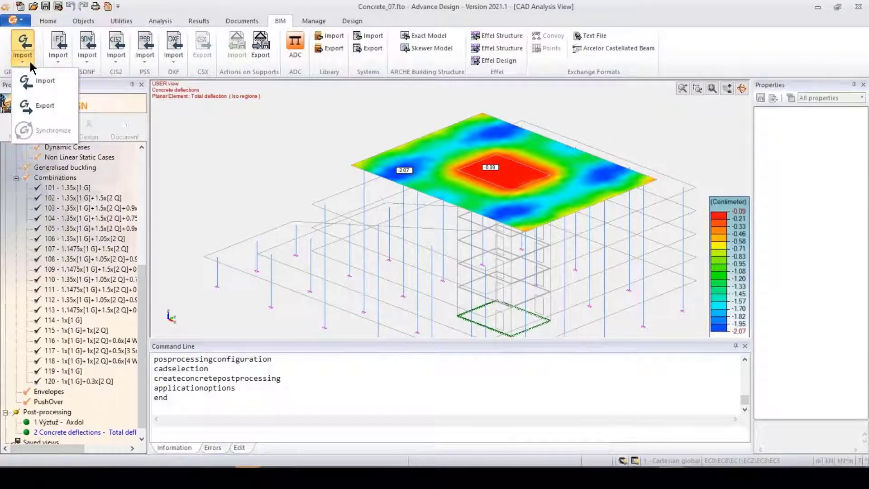
pyautogui.click(38, 107)
pyautogui.write('_0')
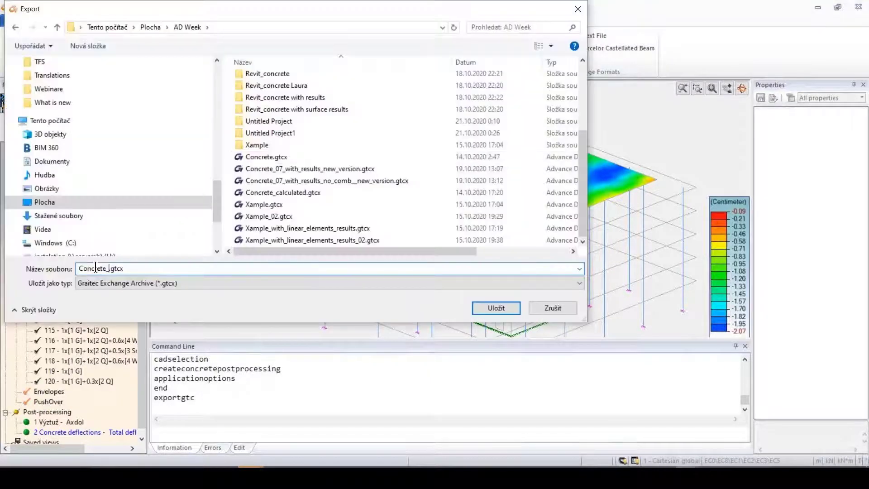
pyautogui.write('8')
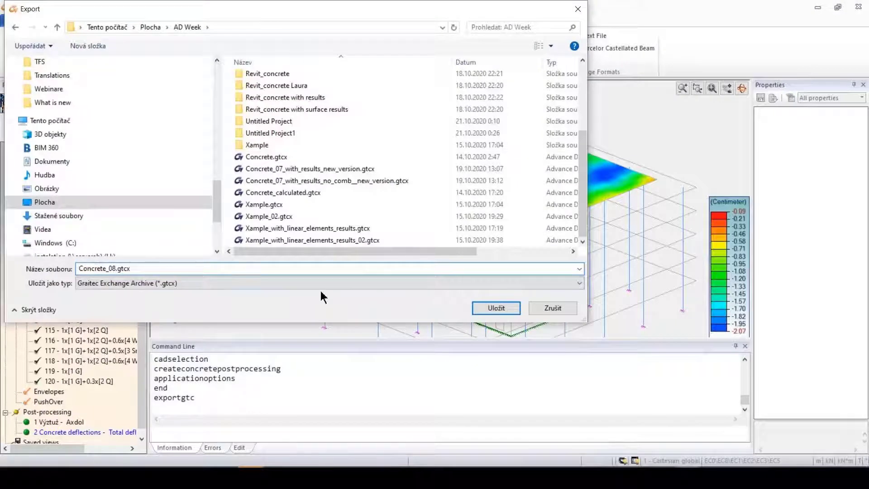
pyautogui.click(496, 308)
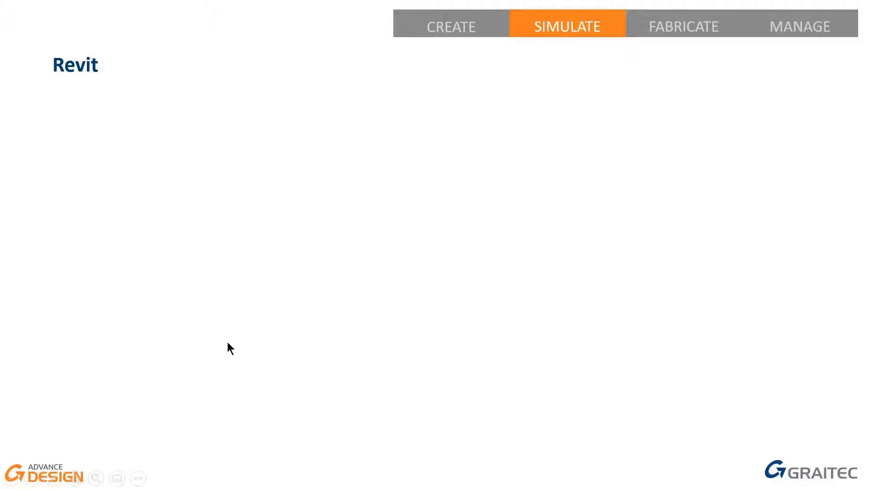
pyautogui.press('Right')
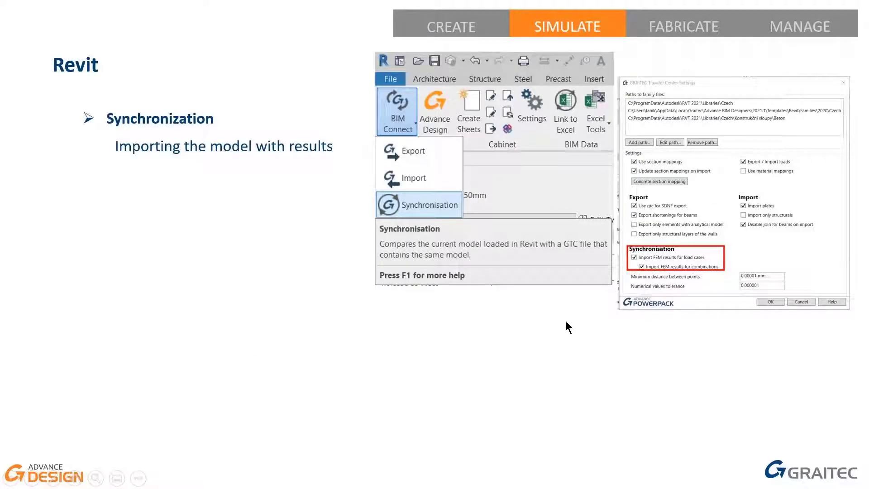
pyautogui.press('Right')
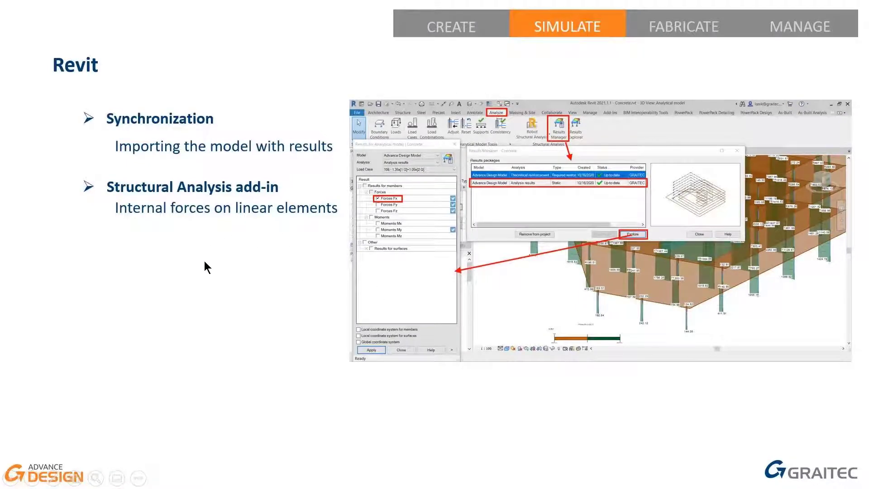
pyautogui.press('Right')
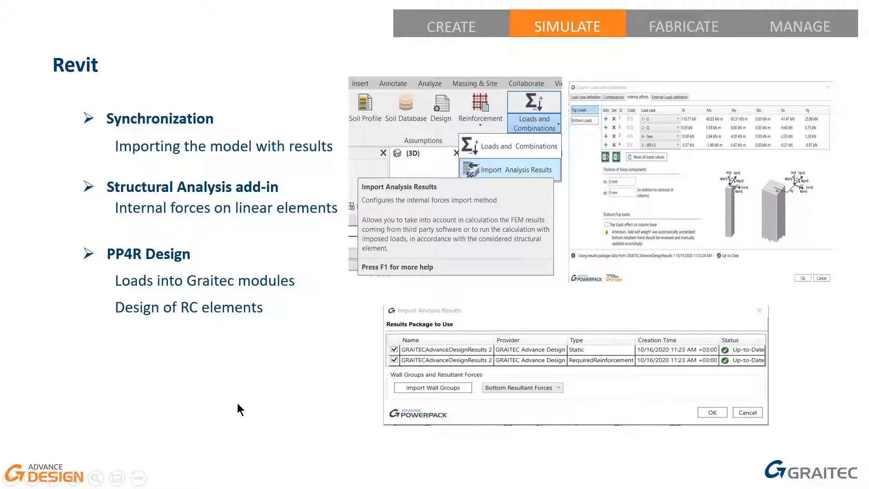
pyautogui.press('Right')
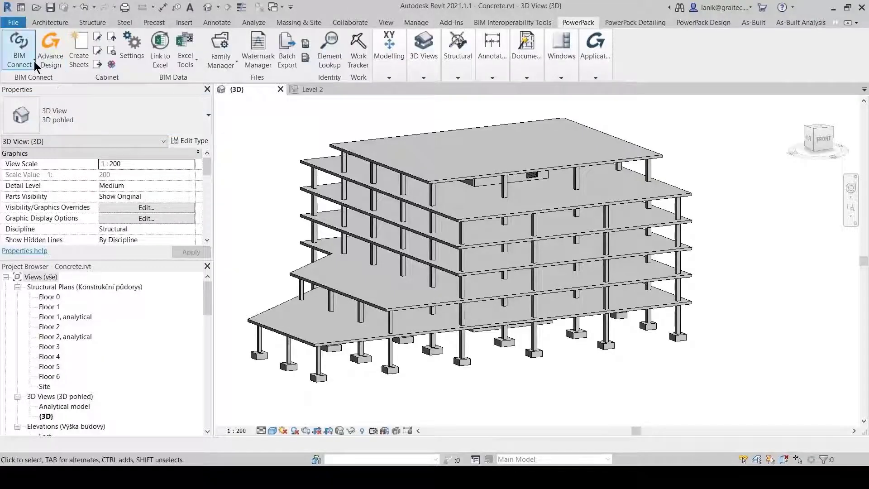
# - Check the BIM Connect synchronisation settings in Revit for importing FEM results for load cases and combinations
pyautogui.click(35, 63)
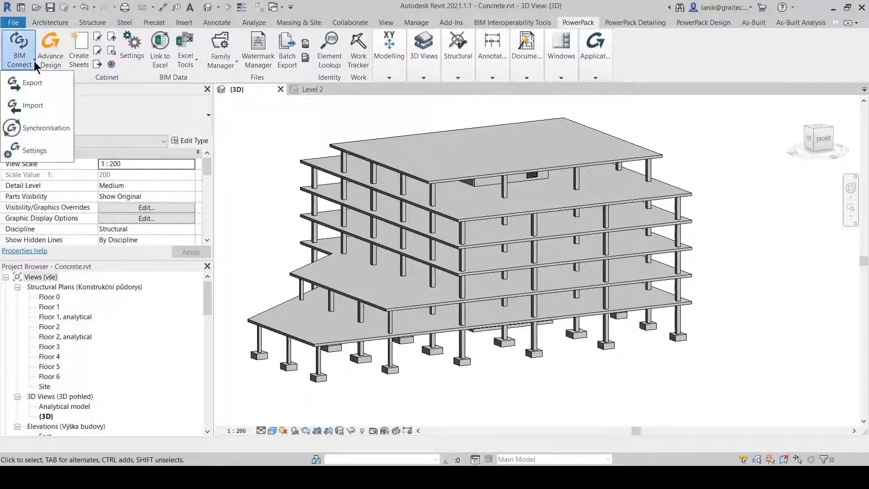
pyautogui.click(35, 150)
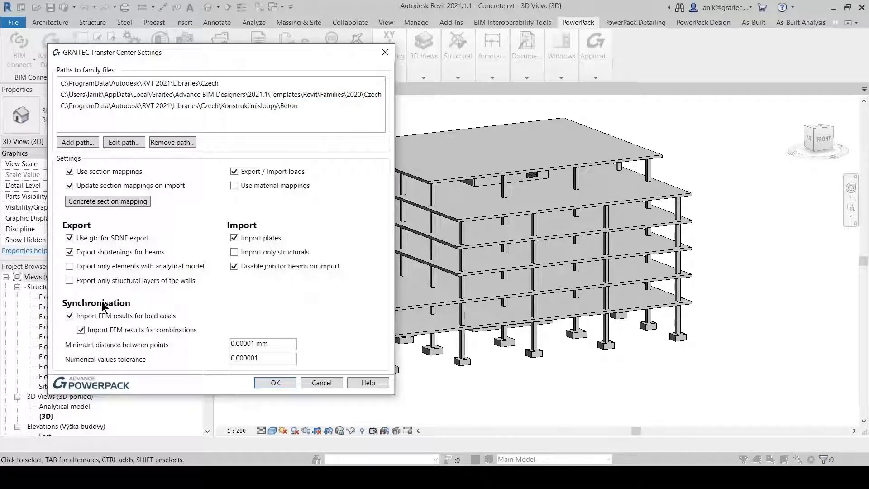
pyautogui.click(274, 383)
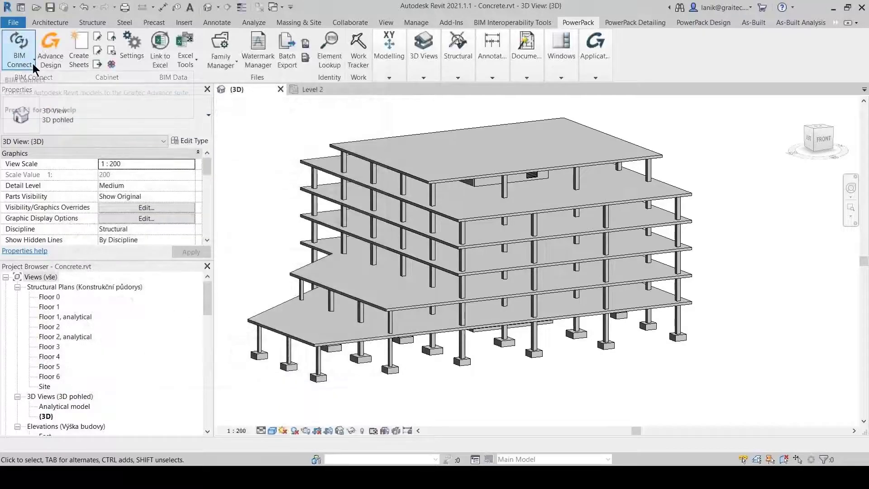
# - Start a BIM Connect synchronisation, widen its window and load Concrete_08.gtcx from the AD Week folder
pyautogui.click(32, 64)
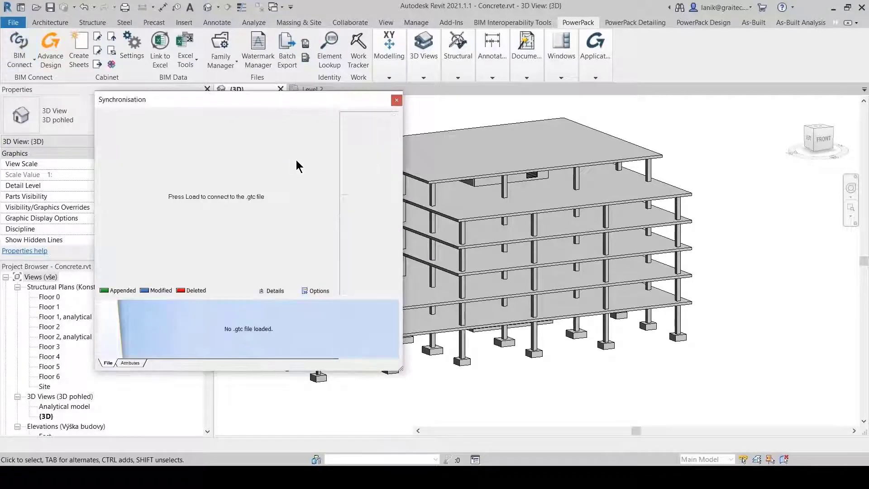
pyautogui.moveTo(404, 136); pyautogui.dragTo(685, 135)
pyautogui.click(645, 147)
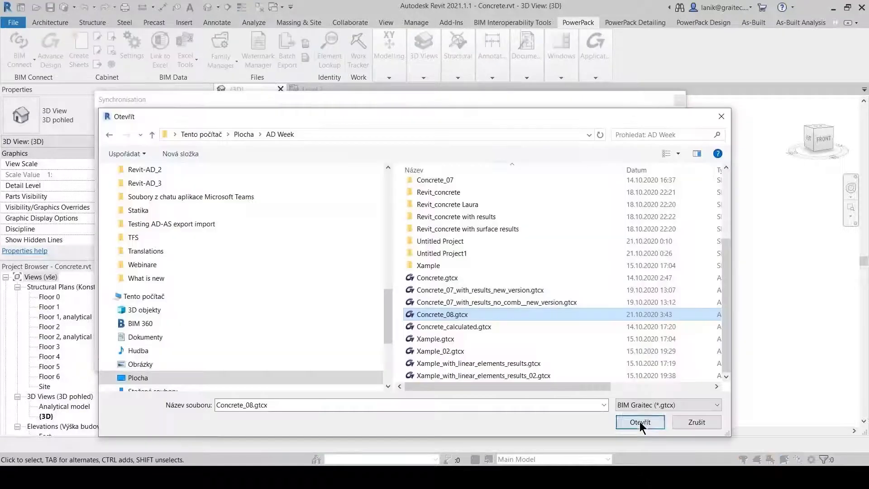
pyautogui.click(639, 422)
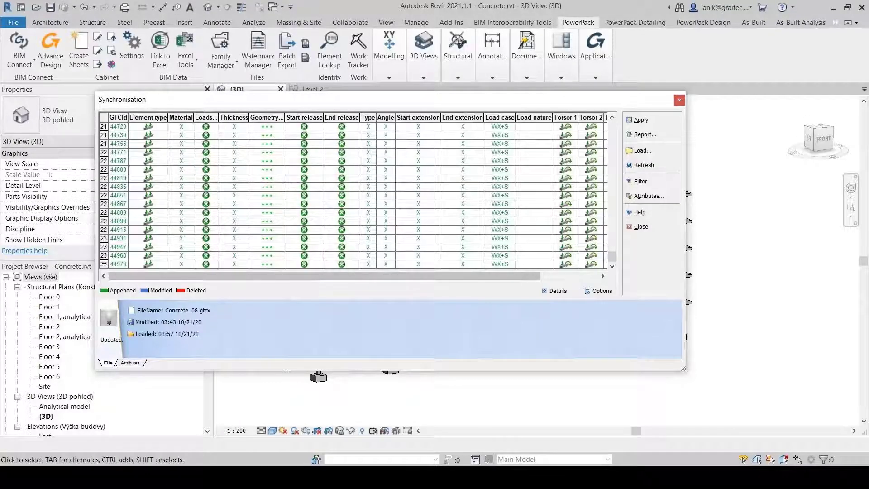
# - Apply the synchronisation to all listed elements without printing a modifications report, and close the comparison
pyautogui.click(612, 234)
pyautogui.moveTo(612, 249); pyautogui.dragTo(611, 119)
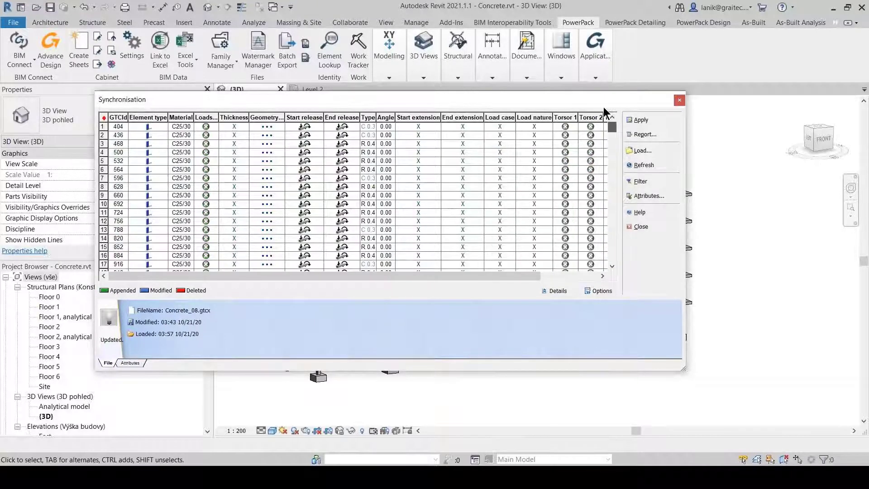
pyautogui.click(103, 126)
pyautogui.rightClick(463, 170)
pyautogui.click(505, 191)
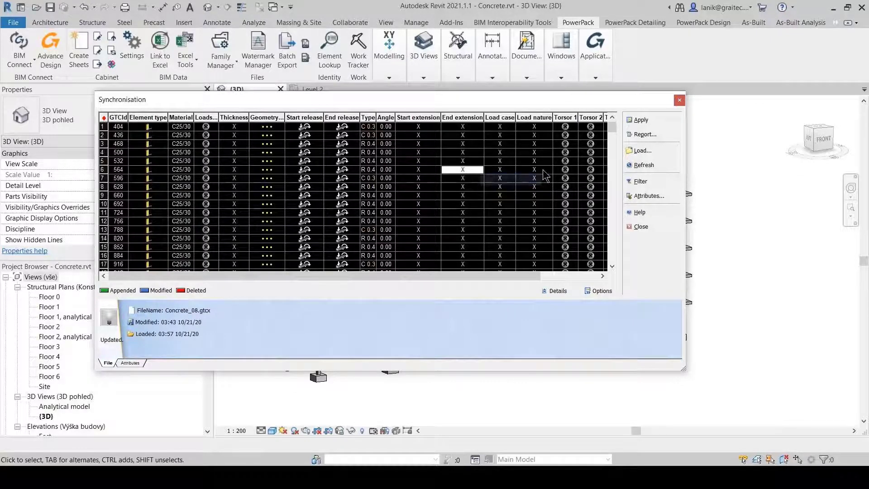
pyautogui.click(645, 120)
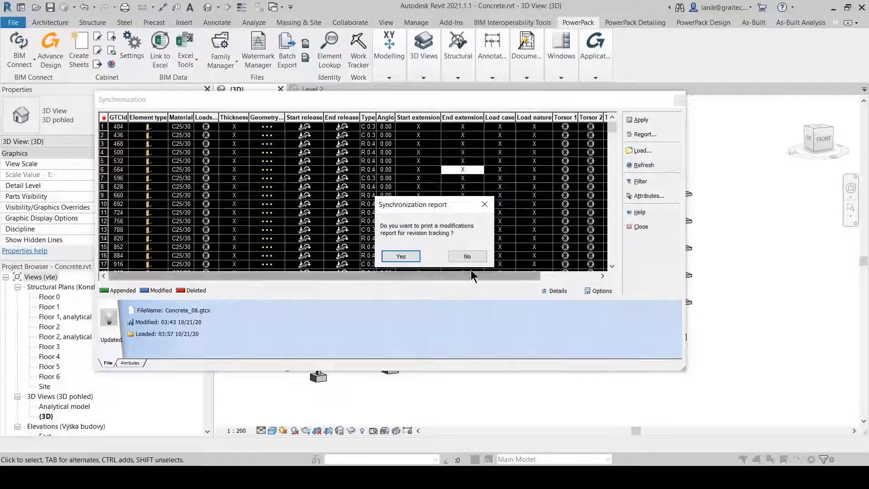
pyautogui.click(461, 256)
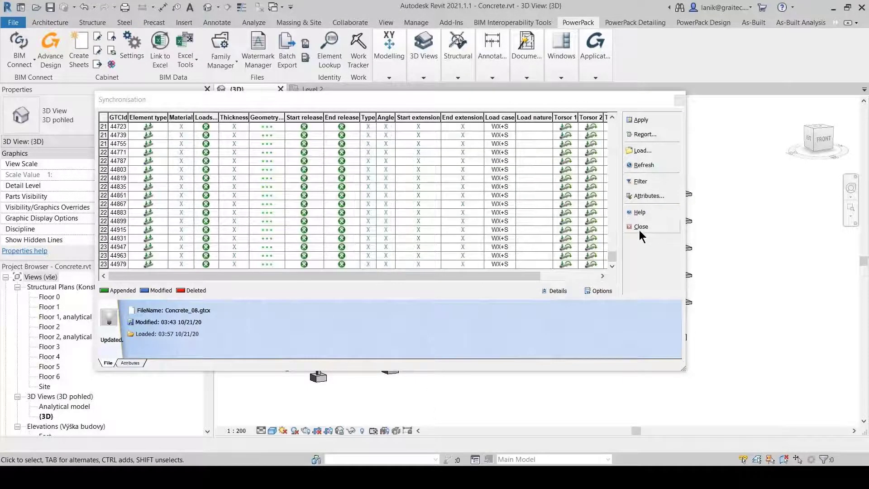
pyautogui.click(640, 227)
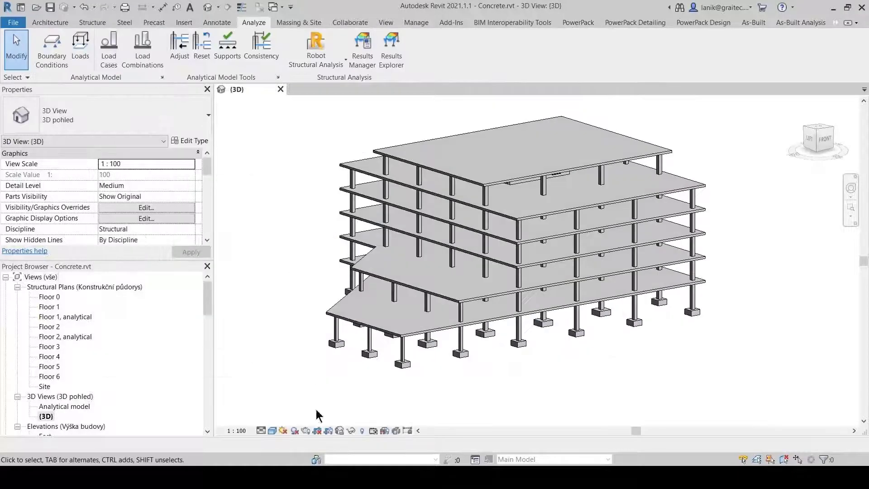
# - Open the Analytical model 3D view and bring up the Results Manager with the imported results packages
pyautogui.doubleClick(65, 406)
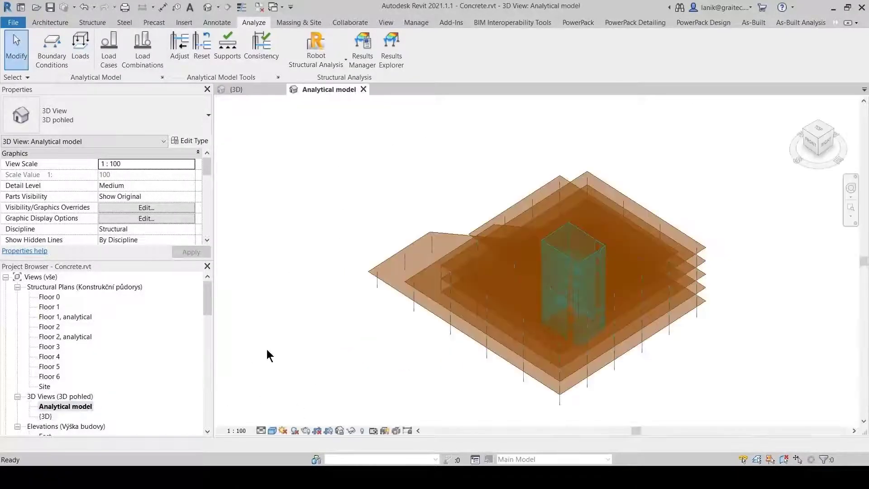
pyautogui.keyDown('shift'); pyautogui.moveTo(394, 274); pyautogui.dragTo(536, 209, button='middle'); pyautogui.keyUp('shift')
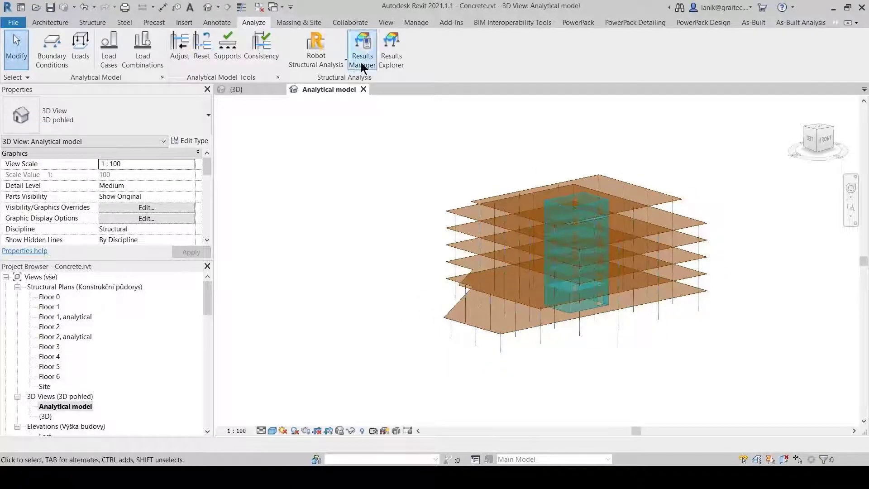
pyautogui.click(369, 54)
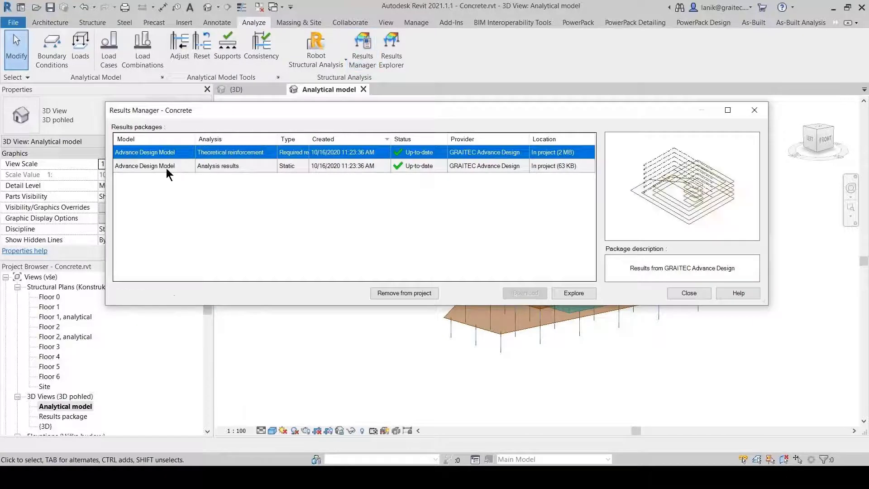
# - Explore the Analysis results package, display Moments My for members under load case G, and close the Results Manager
pyautogui.click(166, 167)
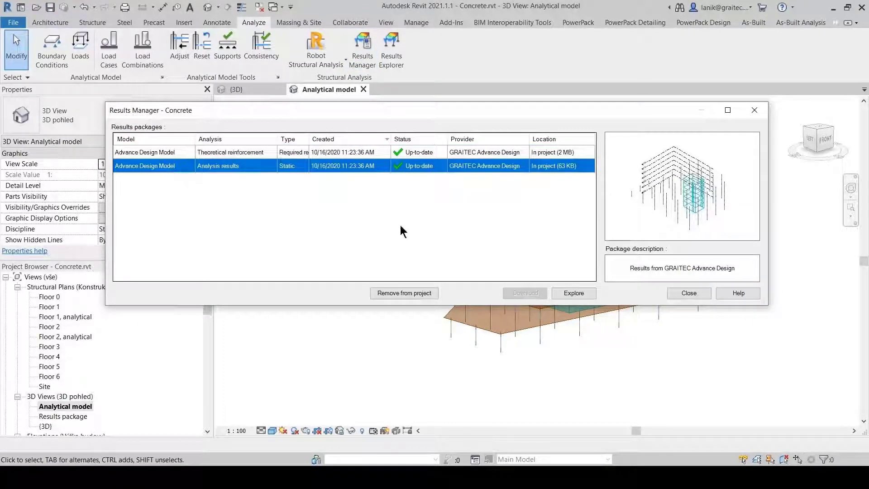
pyautogui.click(572, 292)
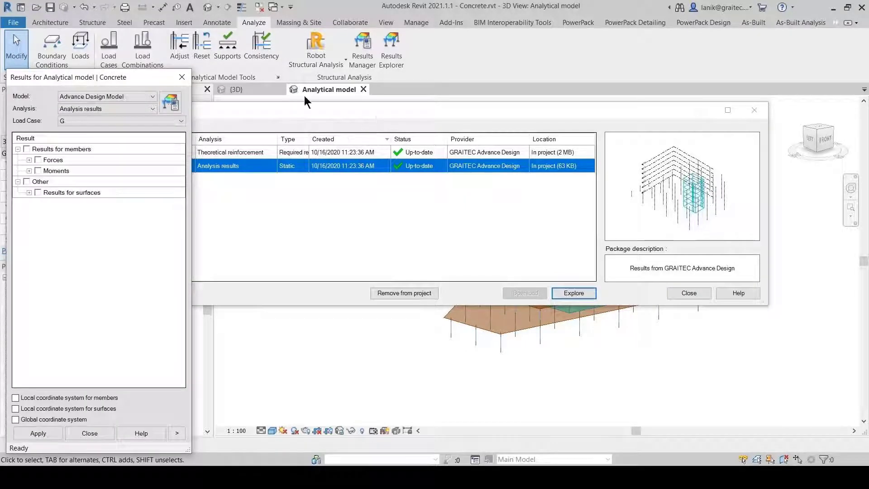
pyautogui.click(29, 171)
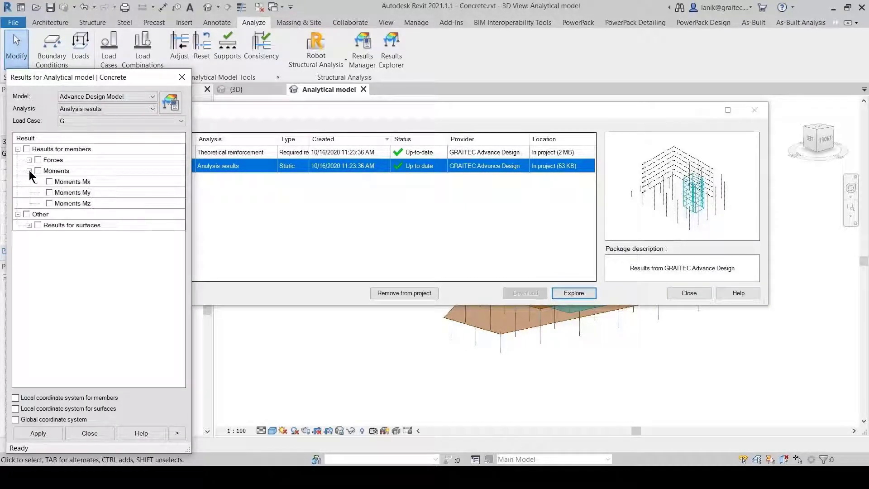
pyautogui.click(50, 193)
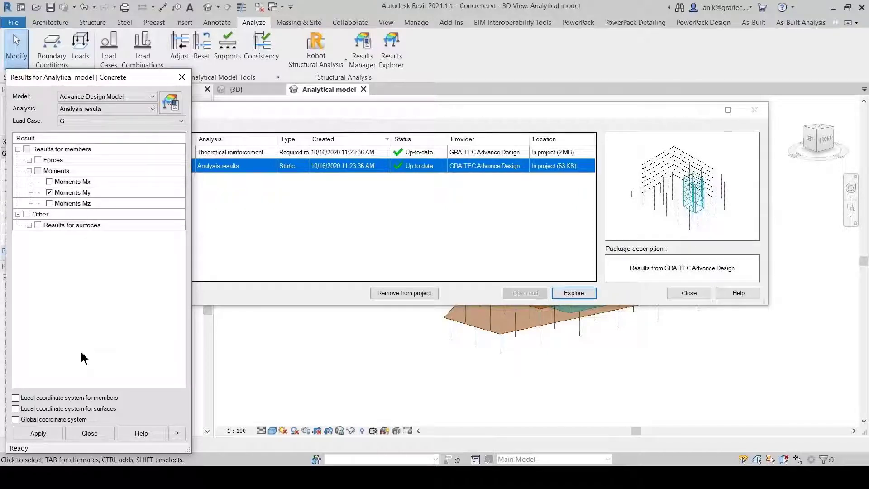
pyautogui.click(56, 433)
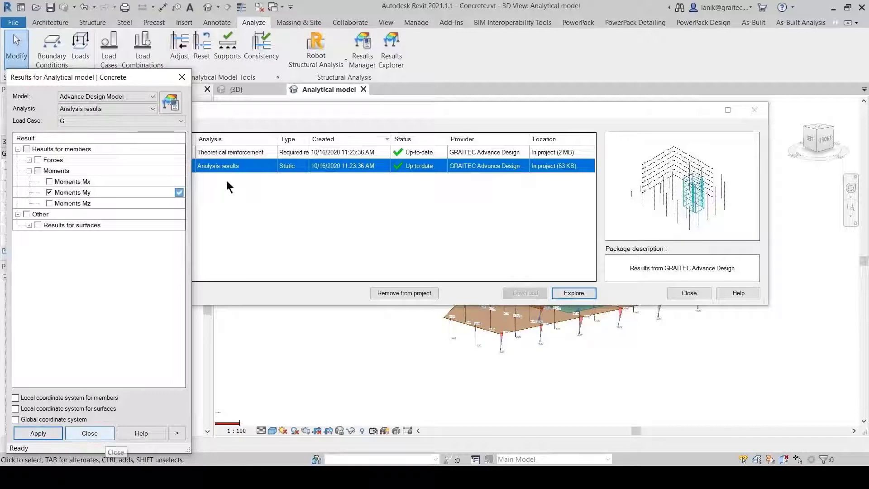
pyautogui.click(754, 111)
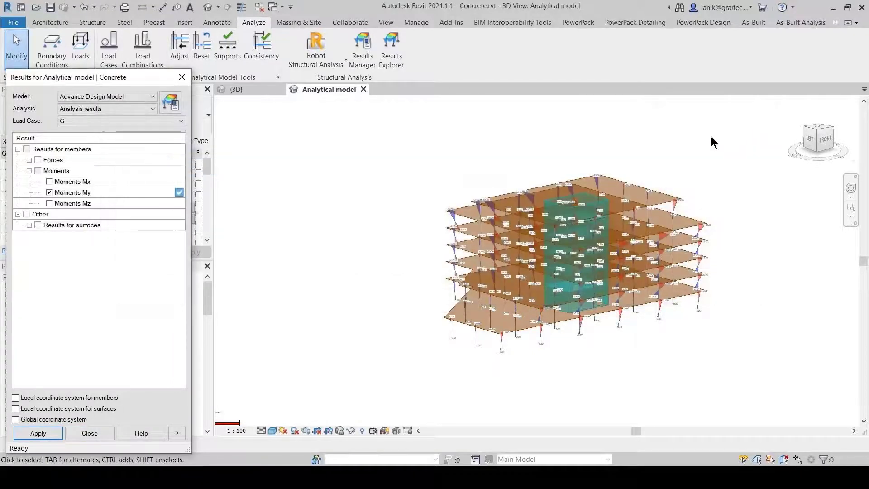
# - Set the Analytical model view scale to 1:200 to enlarge the moment diagrams and their value labels
pyautogui.scroll(5, 586, 262)
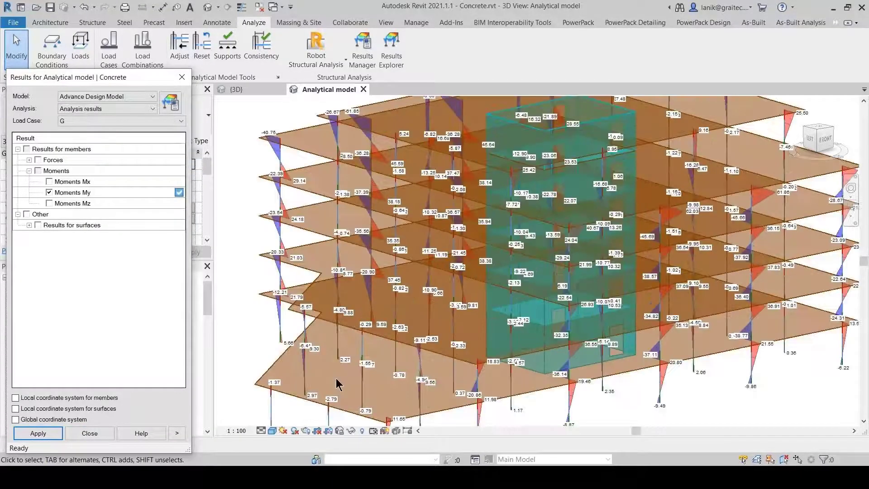
pyautogui.click(237, 430)
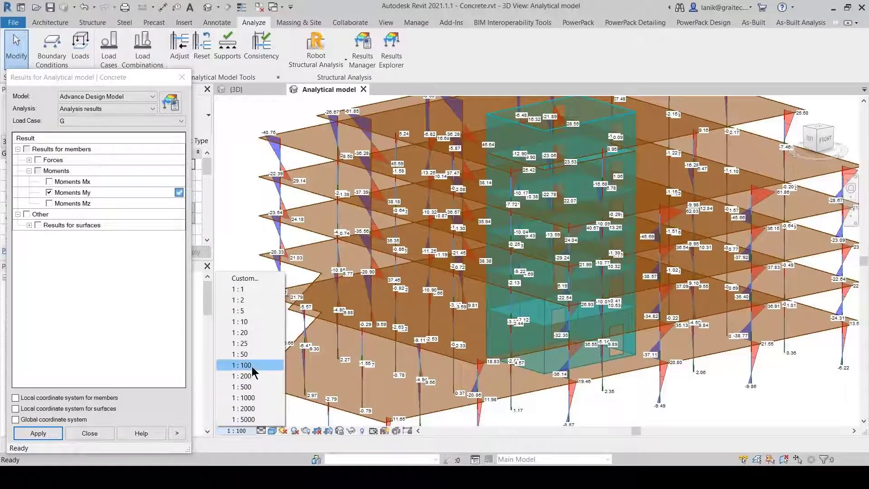
pyautogui.click(242, 375)
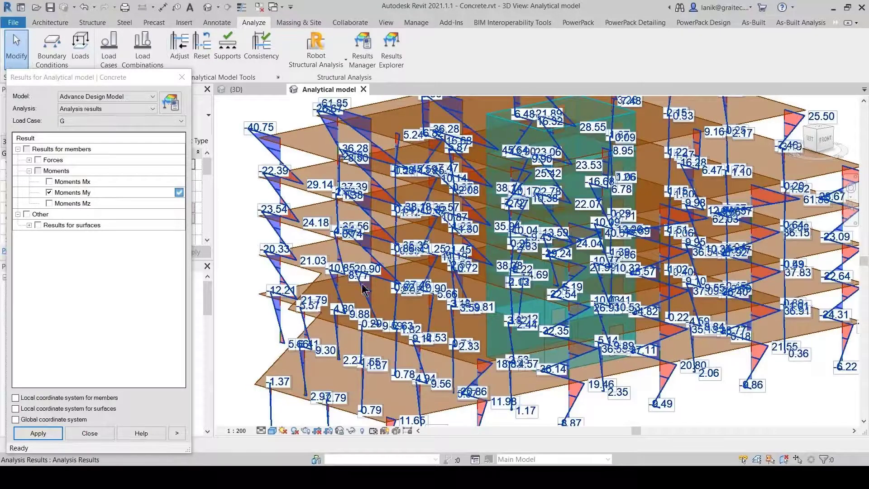
pyautogui.scroll(-3, 383, 267)
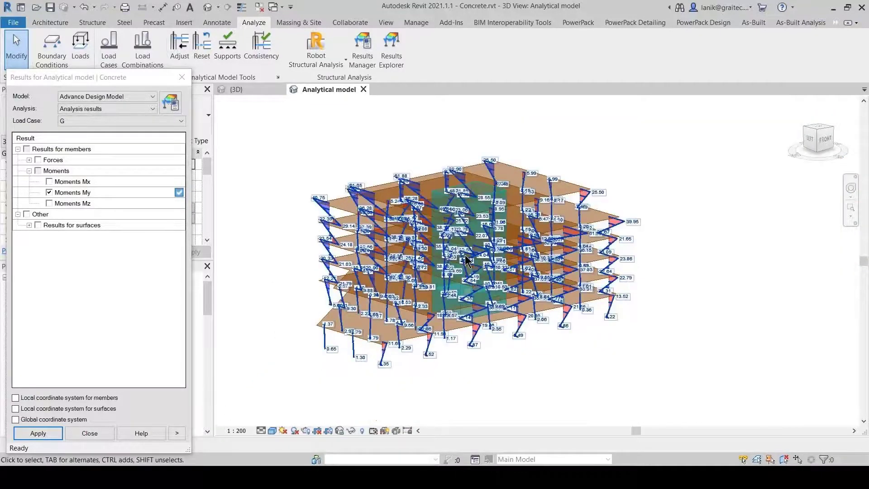
# - From the front view, select the elements of all upper storeys and hide them, leaving only the lowest storey in the analytical view
pyautogui.click(823, 140)
pyautogui.moveTo(738, 241); pyautogui.dragTo(535, 167)
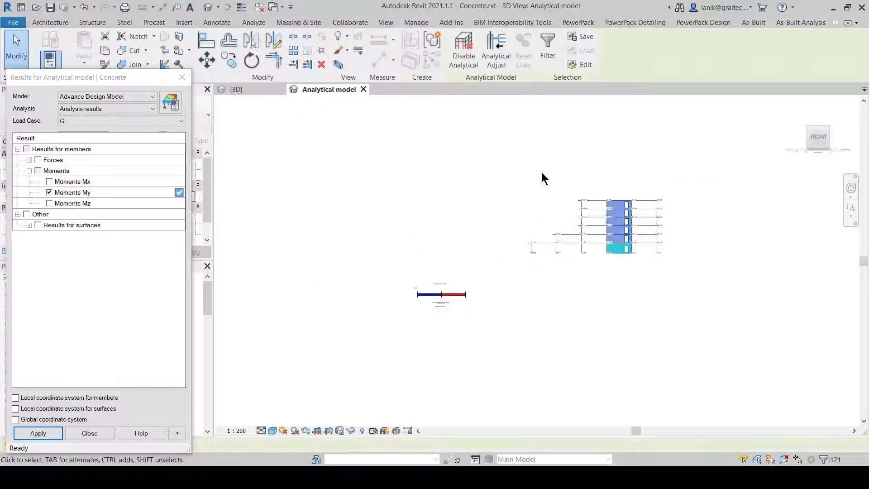
pyautogui.rightClick(575, 200)
pyautogui.moveTo(642, 254)
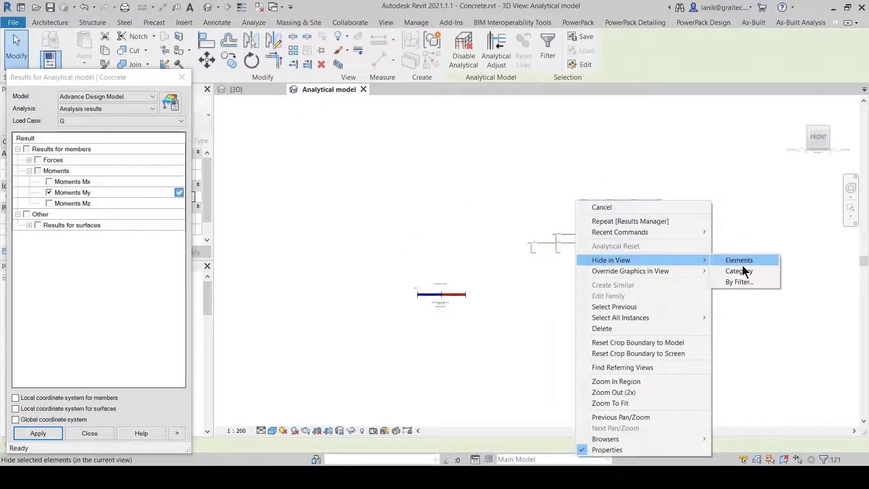
pyautogui.click(741, 258)
pyautogui.keyDown('shift'); pyautogui.moveTo(615, 220); pyautogui.dragTo(685, 295, button='middle'); pyautogui.keyUp('shift')
pyautogui.scroll(5, 629, 251)
pyautogui.moveTo(629, 252); pyautogui.dragTo(675, 194, button='middle')
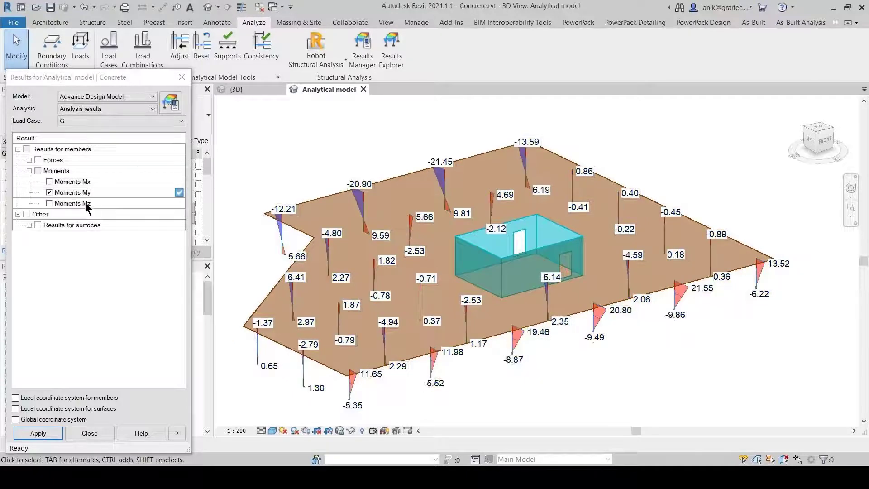
# - Display Moments Mz for members instead of My, for load case G and for combination 102 - 1.35x[1 G]+1.5x[2 Q]
pyautogui.click(50, 193)
pyautogui.click(49, 203)
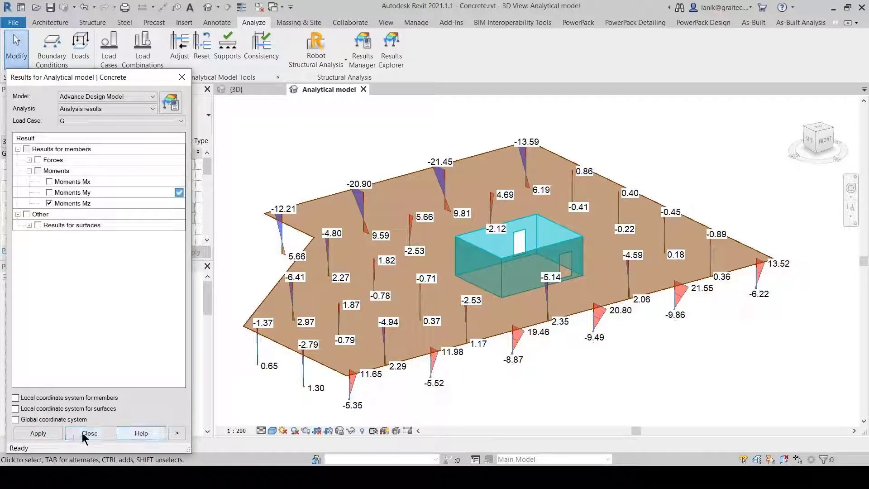
pyautogui.click(40, 433)
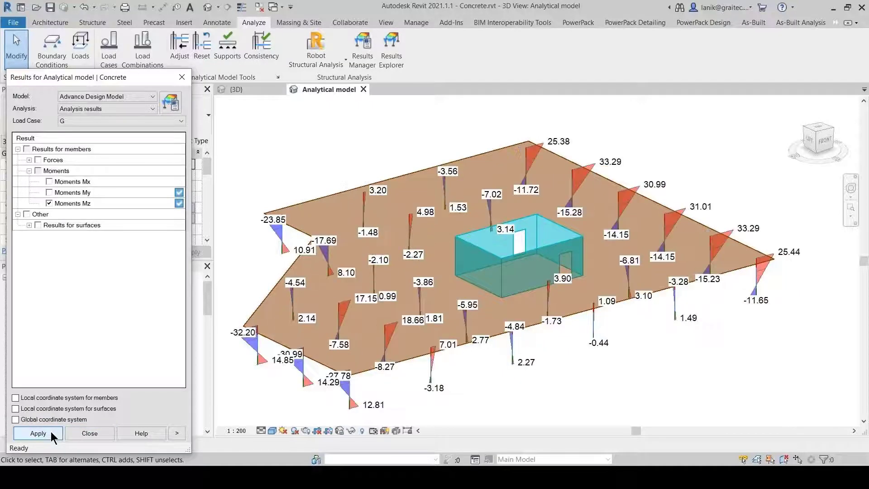
pyautogui.click(162, 121)
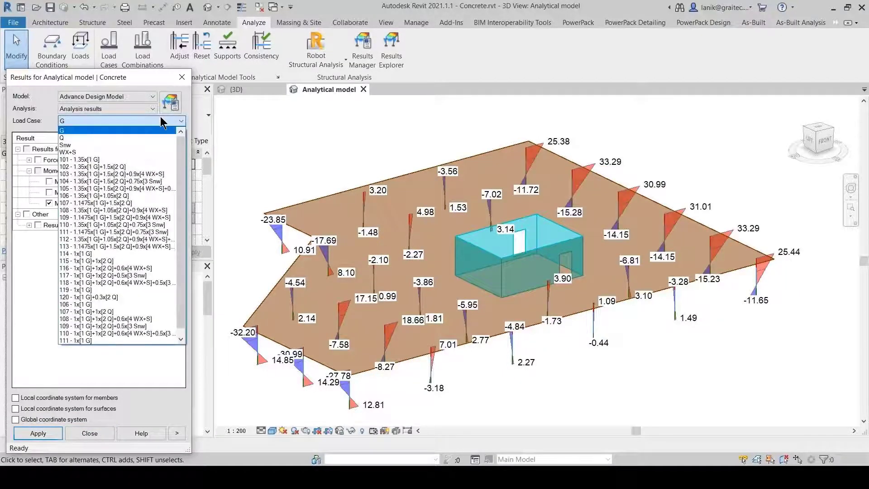
pyautogui.click(100, 167)
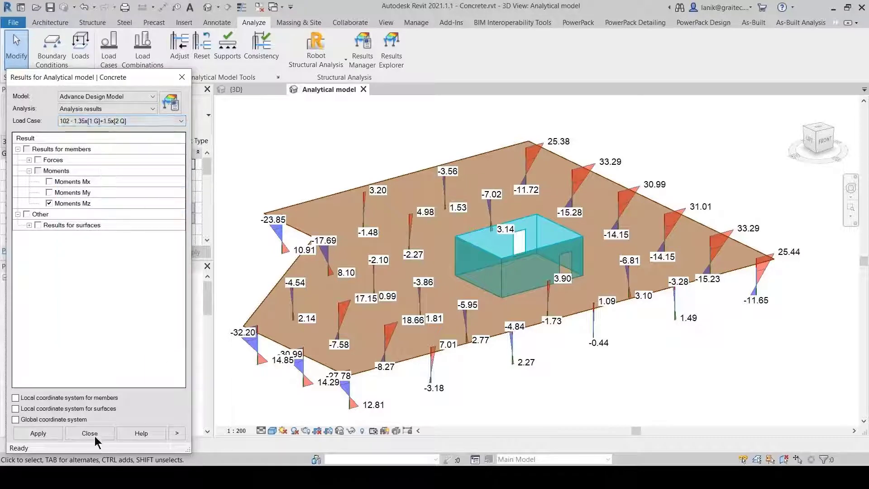
pyautogui.click(39, 433)
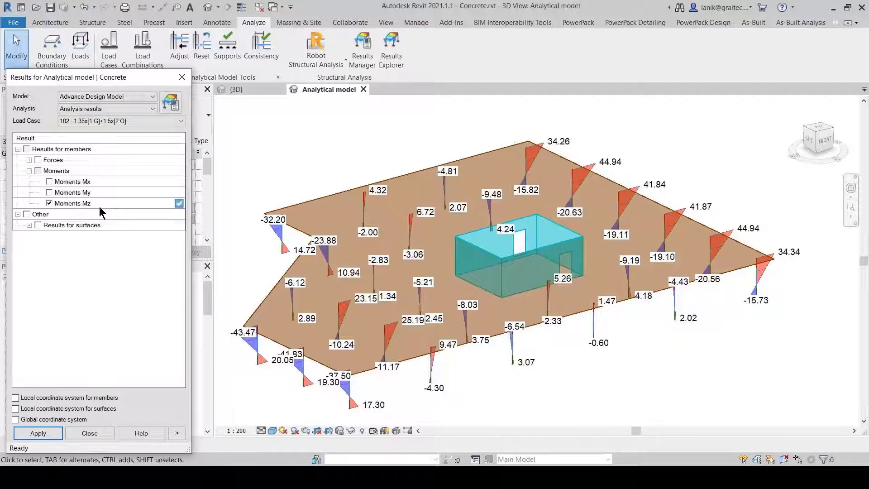
# - Replace the moment diagrams with member forces Fz and Fx, one after the other, under combination 102
pyautogui.click(49, 203)
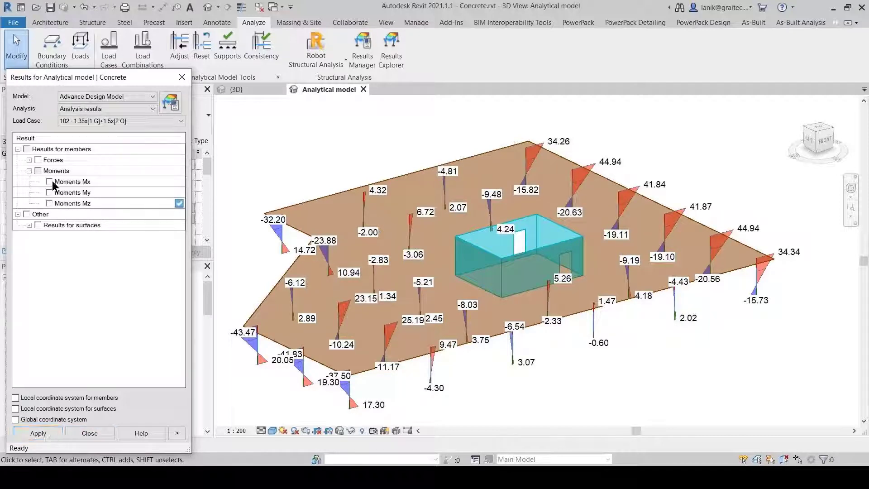
pyautogui.click(29, 160)
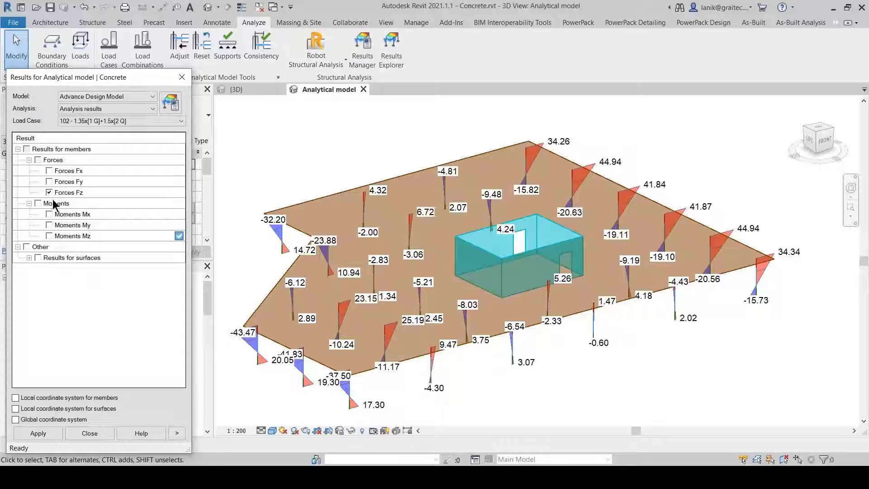
pyautogui.click(51, 435)
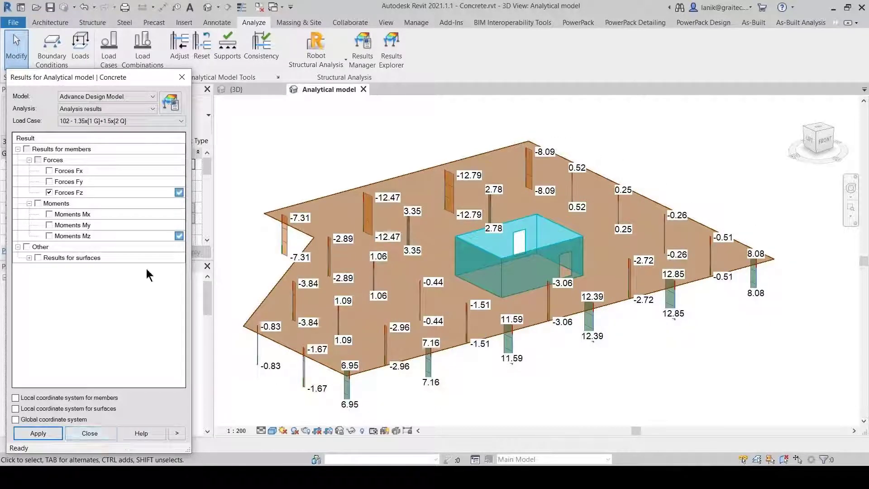
pyautogui.click(49, 192)
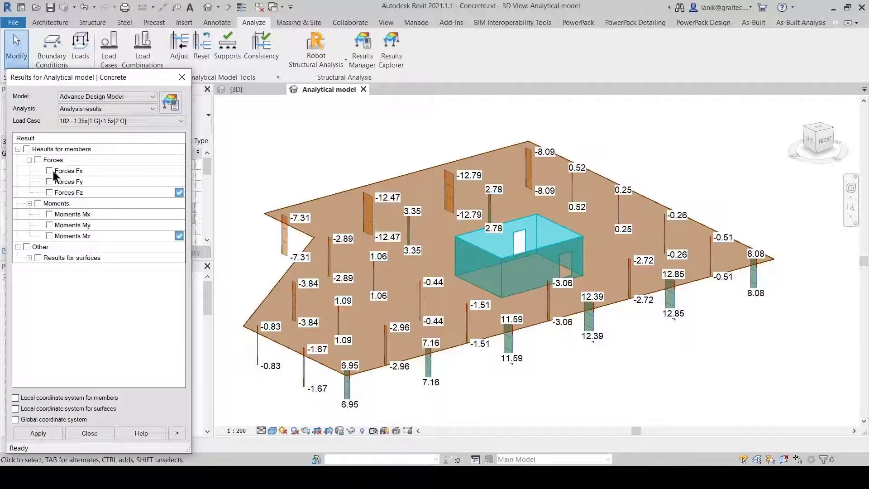
pyautogui.click(47, 432)
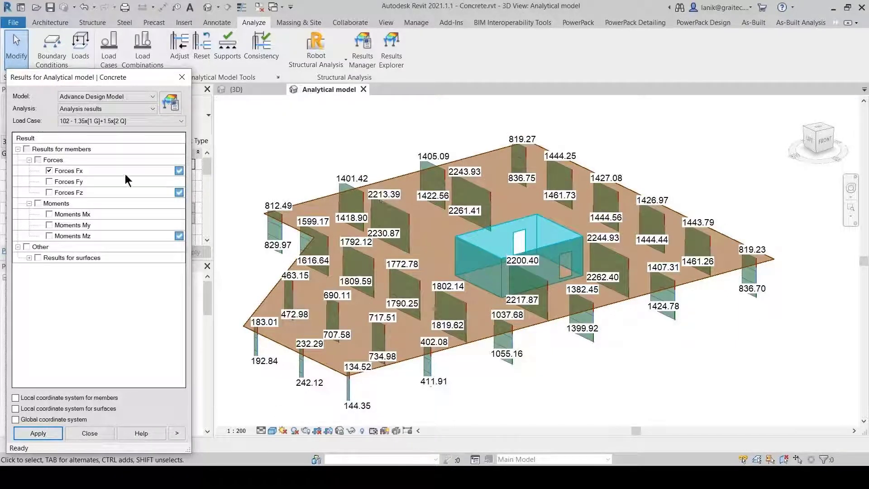
# - Import the up-to-date Static and RequiredReinforcement packages of GRAITECAdvanceDesignResults 1 into PowerPack Design, with bottom resultant forces for wall groups
pyautogui.moveTo(688, 477)
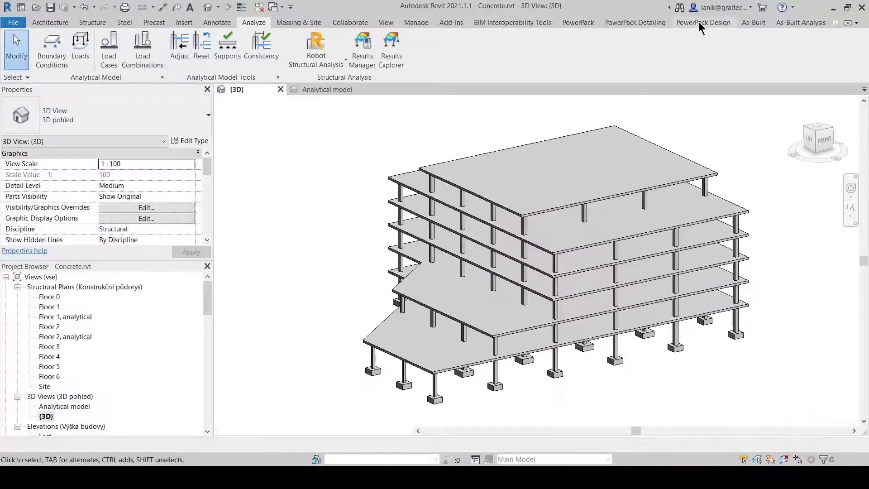
pyautogui.click(701, 23)
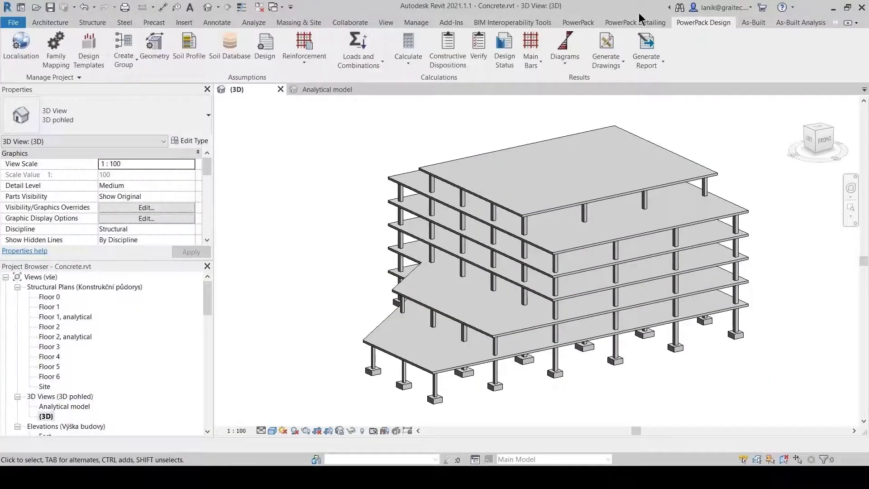
pyautogui.click(377, 68)
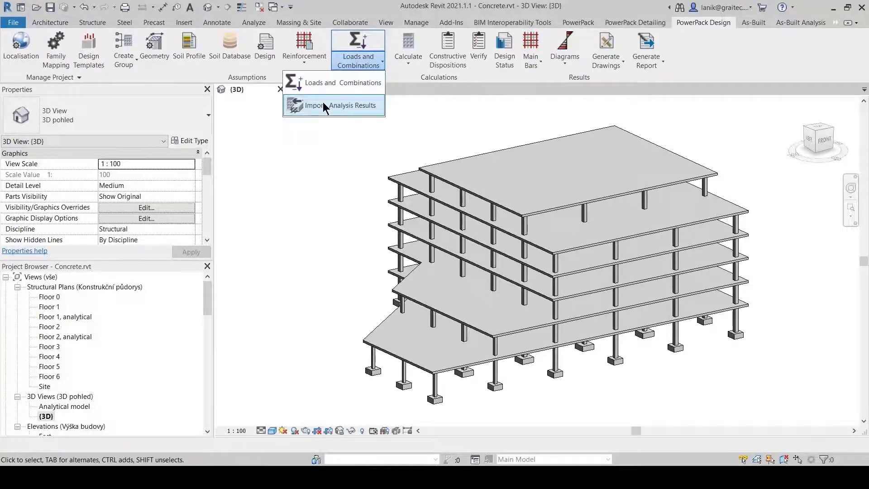
pyautogui.click(323, 104)
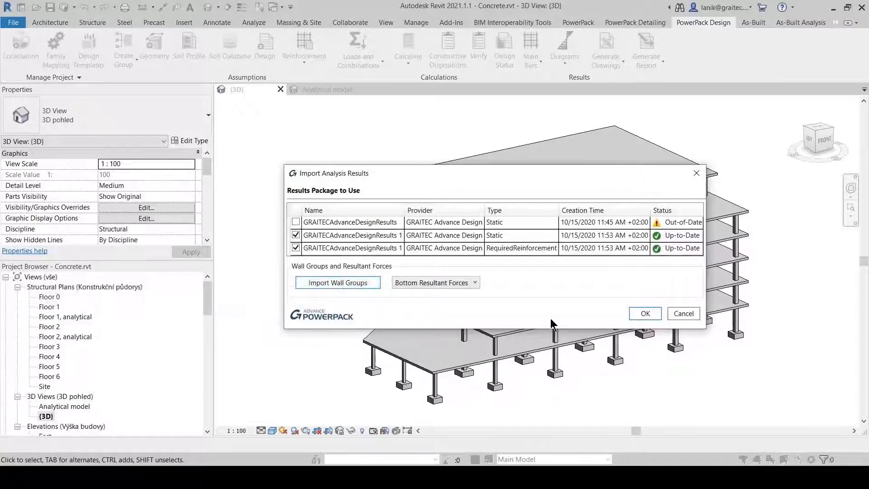
pyautogui.click(645, 313)
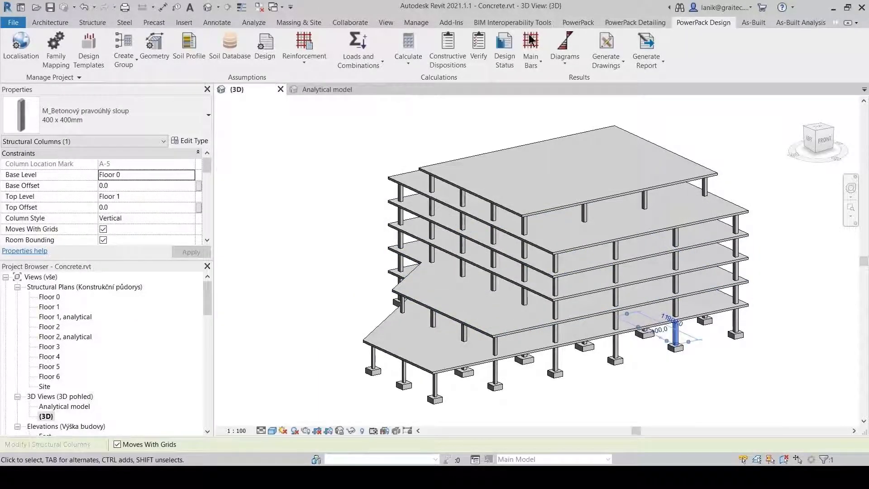
# - Review the load cases, combinations and internal efforts of the selected 400 x 400 mm column on Floor 0
pyautogui.click(351, 41)
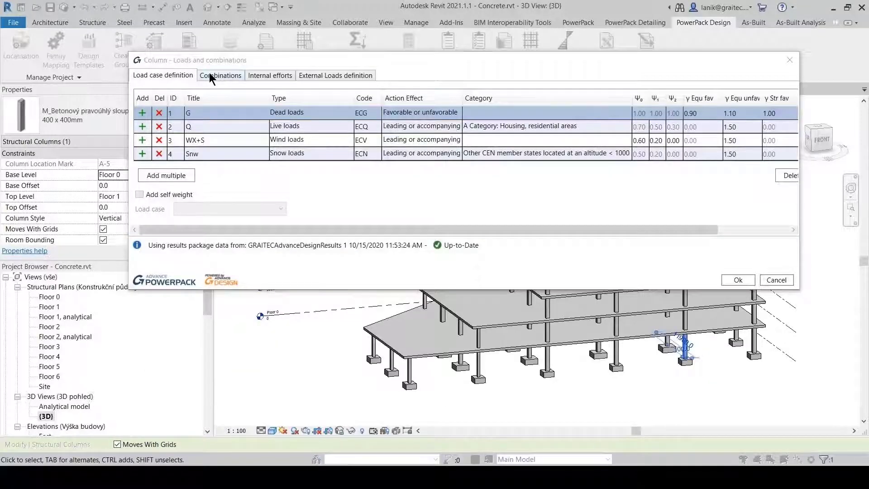
pyautogui.click(209, 73)
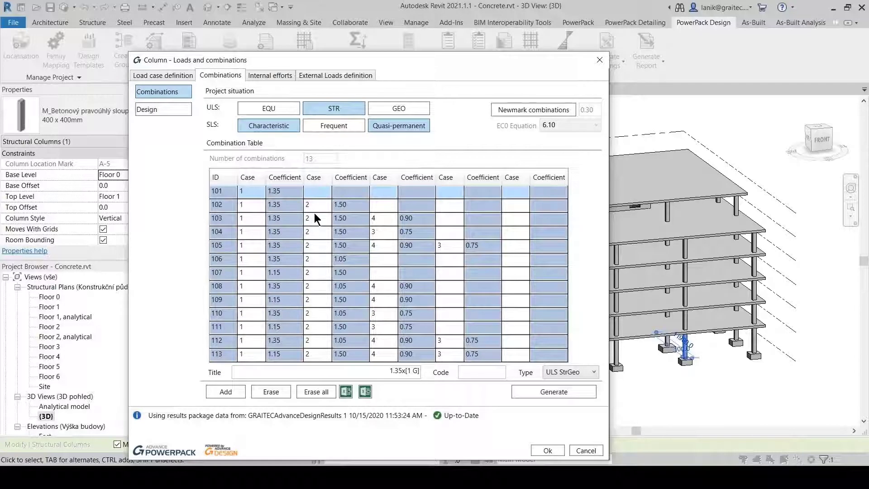
pyautogui.click(277, 78)
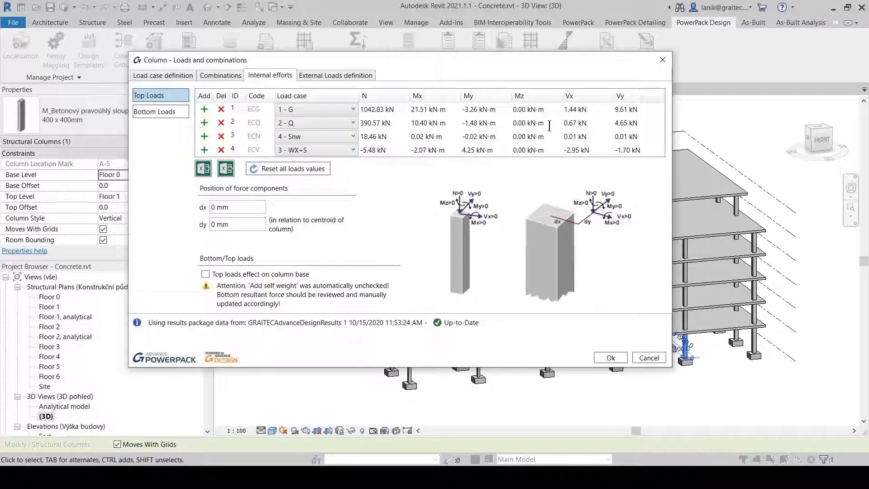
pyautogui.click(601, 360)
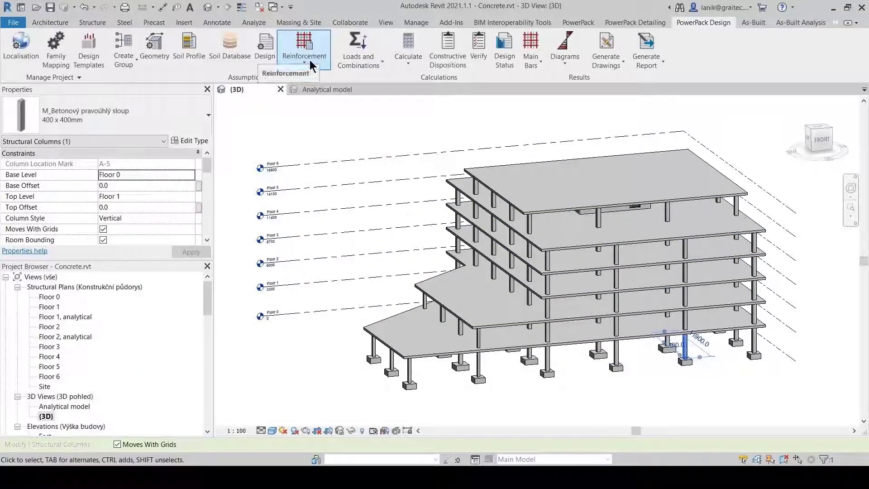
# - Calculate the selected column and check its calculation results for design efforts, buckling and reinforcement
pyautogui.click(404, 50)
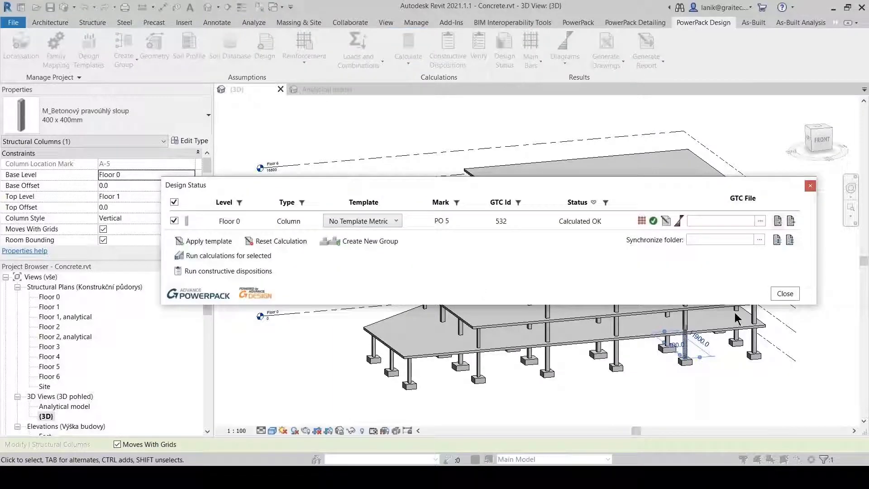
pyautogui.click(653, 220)
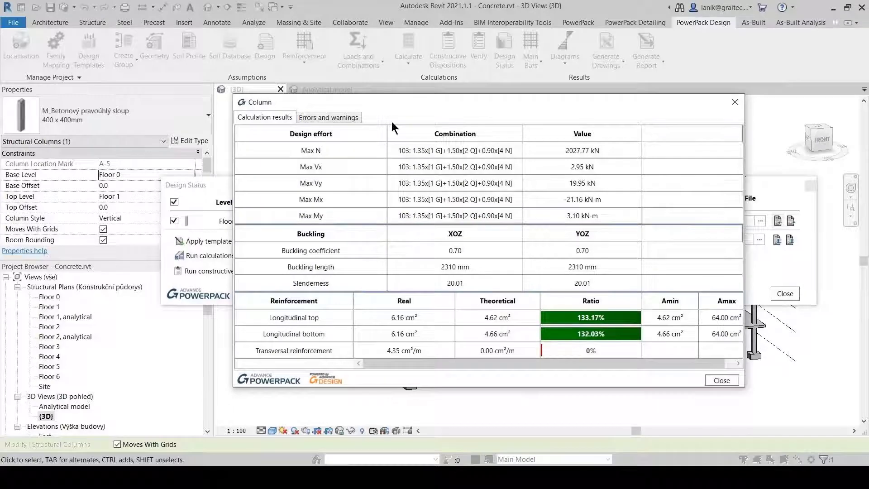
pyautogui.click(735, 101)
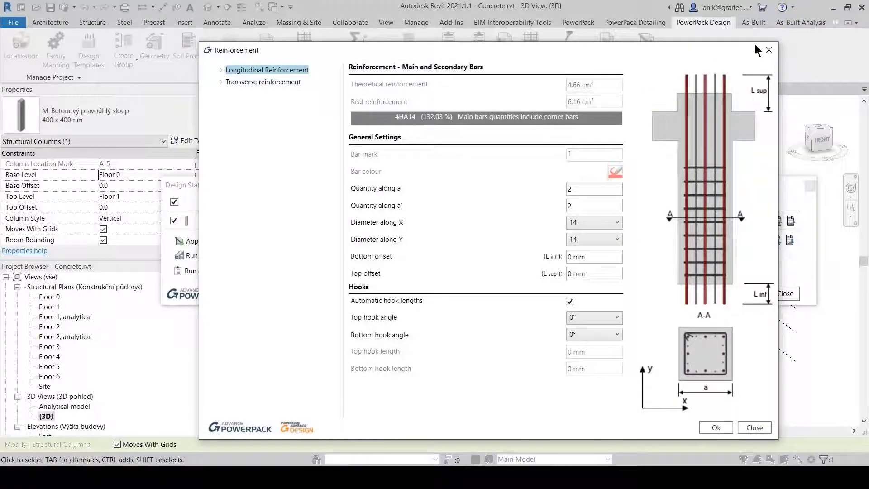
# - Close the column's reinforcement settings and design status to return to the building's 3D view
pyautogui.click(768, 49)
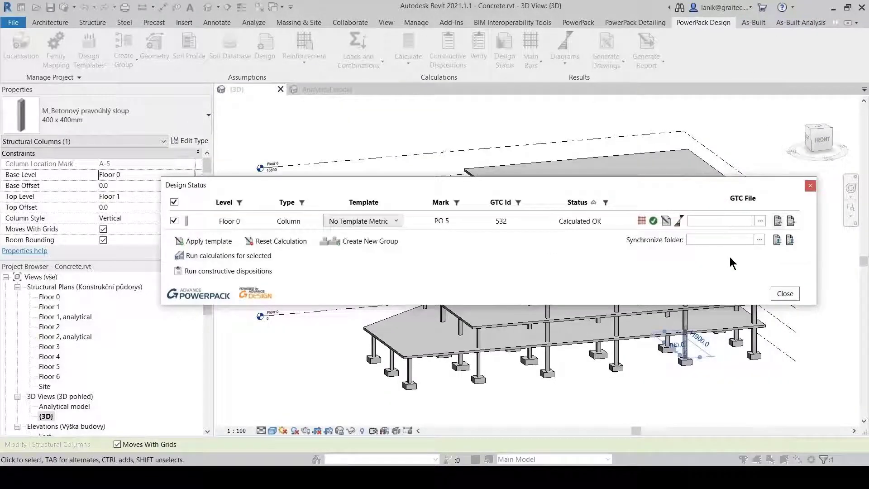
pyautogui.click(781, 293)
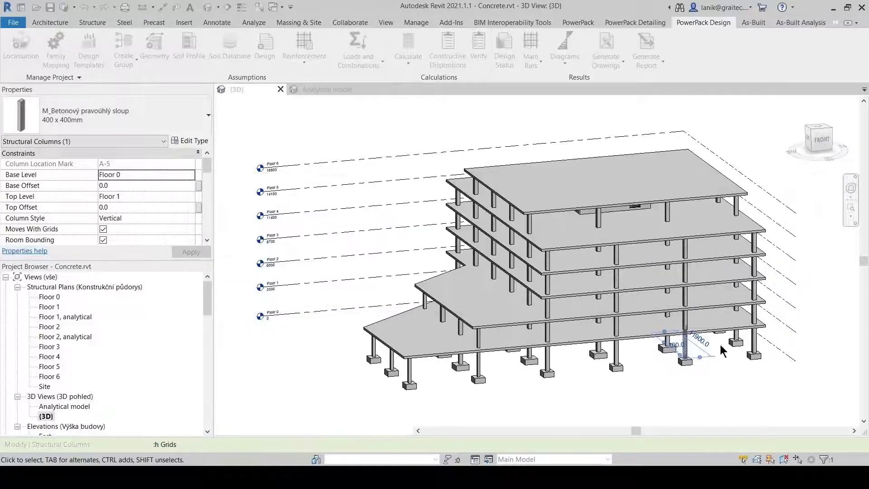
pyautogui.scroll(5, 636, 254)
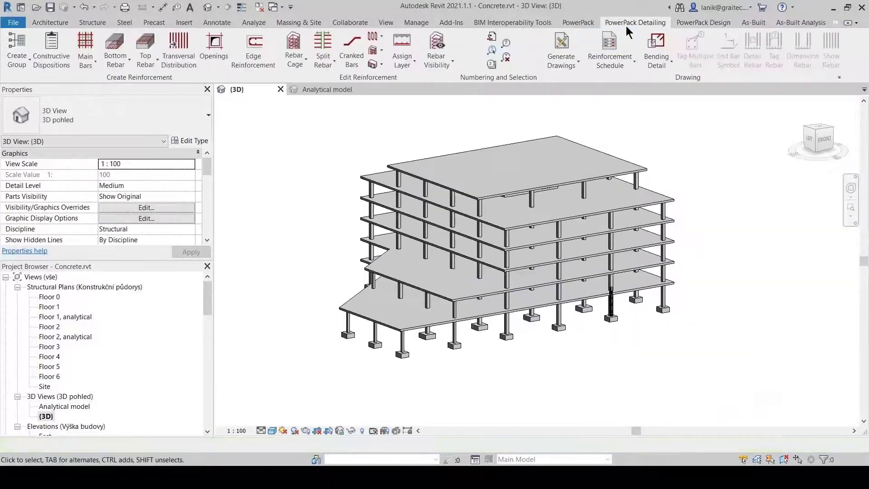
# - Open the bottom rebar editing of the Floor 5 slab in a separate window
pyautogui.click(131, 60)
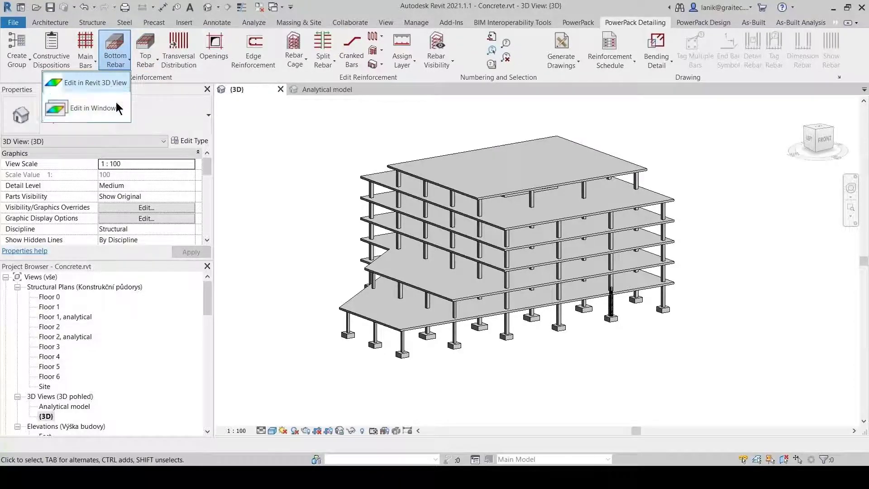
pyautogui.click(111, 84)
pyautogui.click(130, 62)
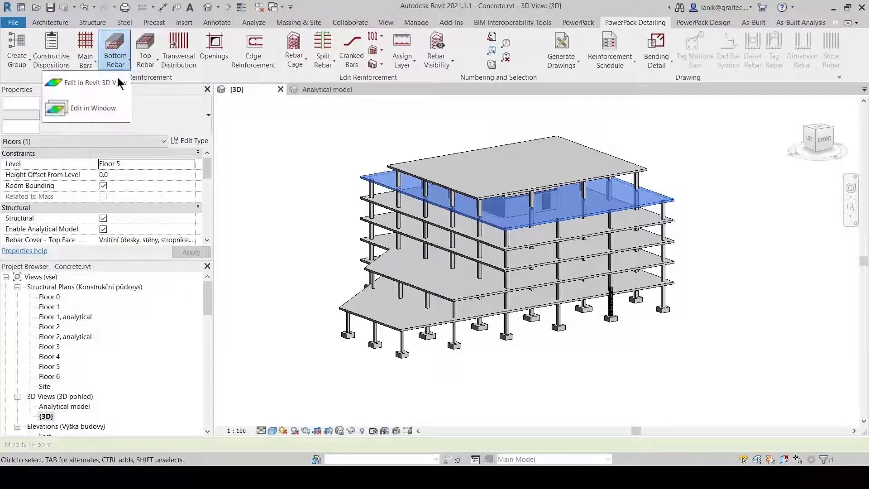
pyautogui.click(93, 108)
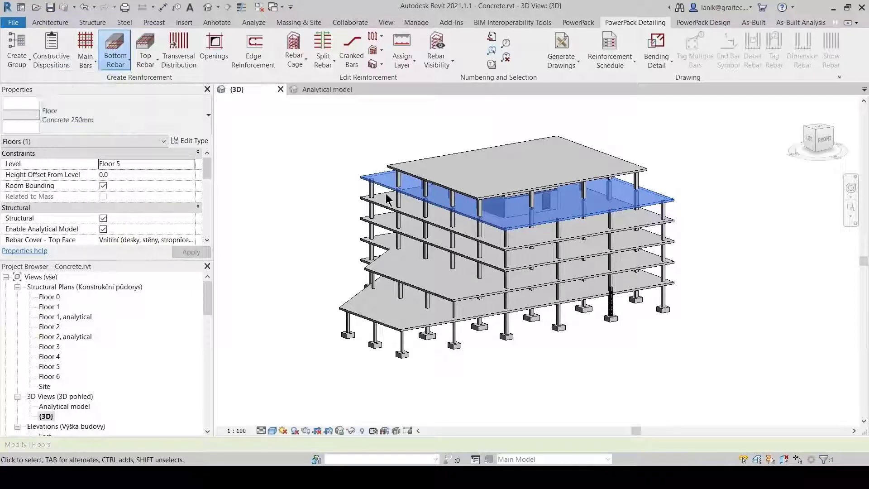
pyautogui.click(363, 199)
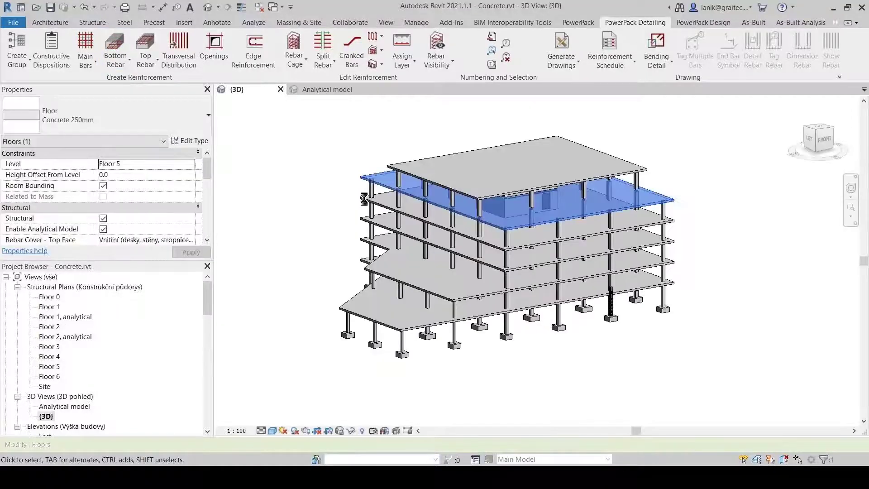
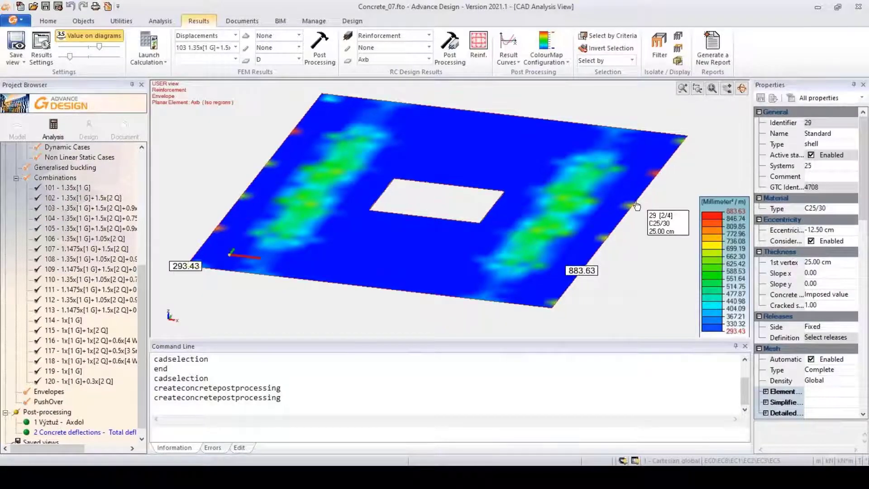
# - Switch back to Revit and view the slab's bottom reinforcement map as Delta Y and again as Delta X
pyautogui.hotkey('alt', 'Tab')
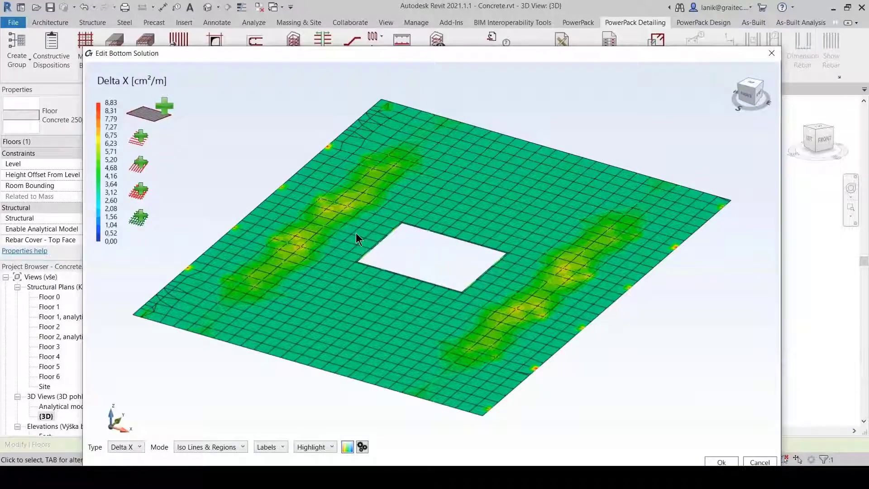
pyautogui.click(134, 446)
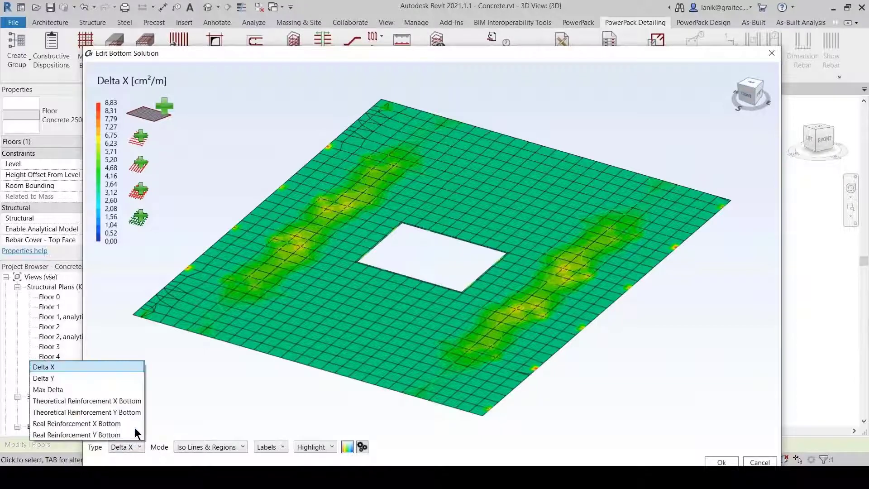
pyautogui.click(64, 382)
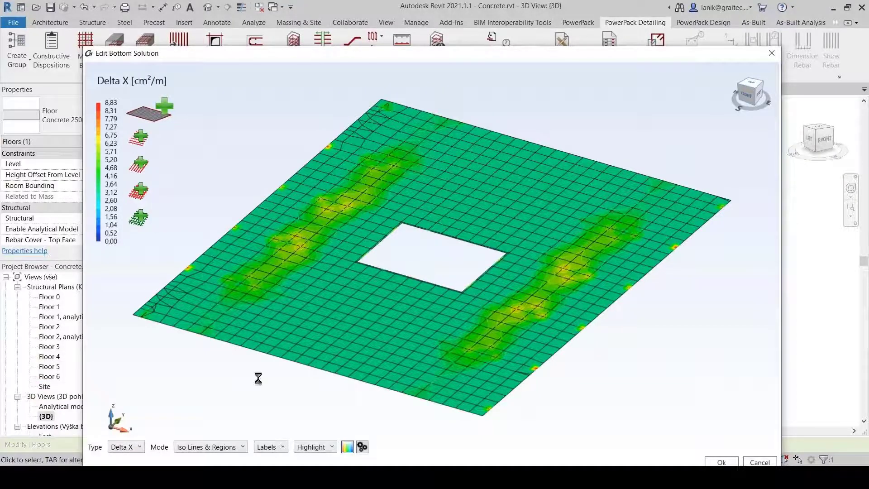
pyautogui.click(138, 448)
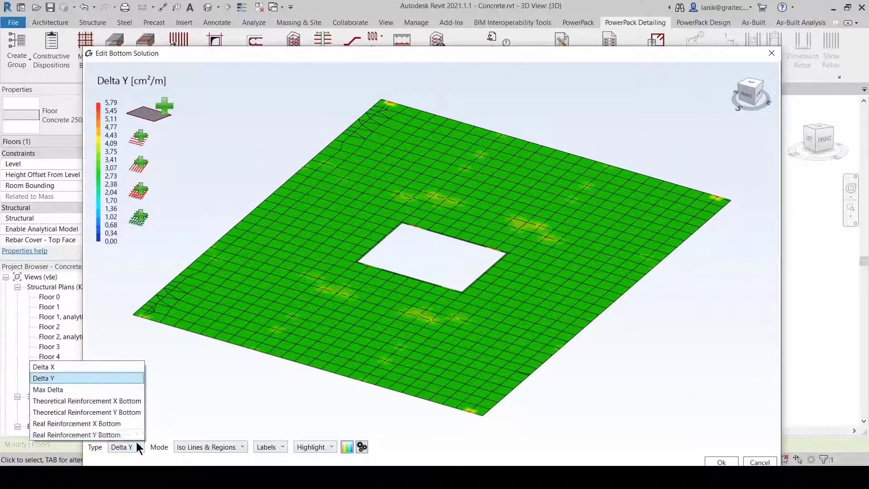
pyautogui.click(62, 374)
# - Compare the Delta X map in Iso Lines, X Slices, Uniform Cells and Grid modes, returning to Iso Lines & Regions
pyautogui.click(242, 447)
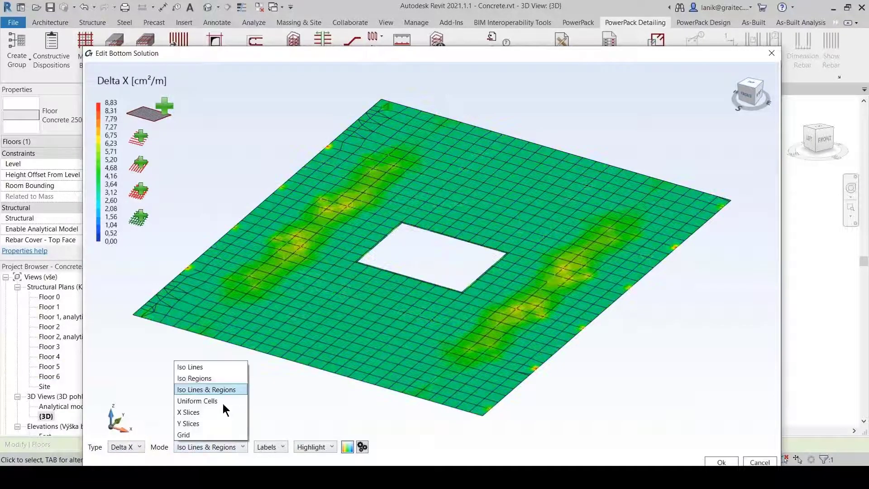
pyautogui.click(202, 368)
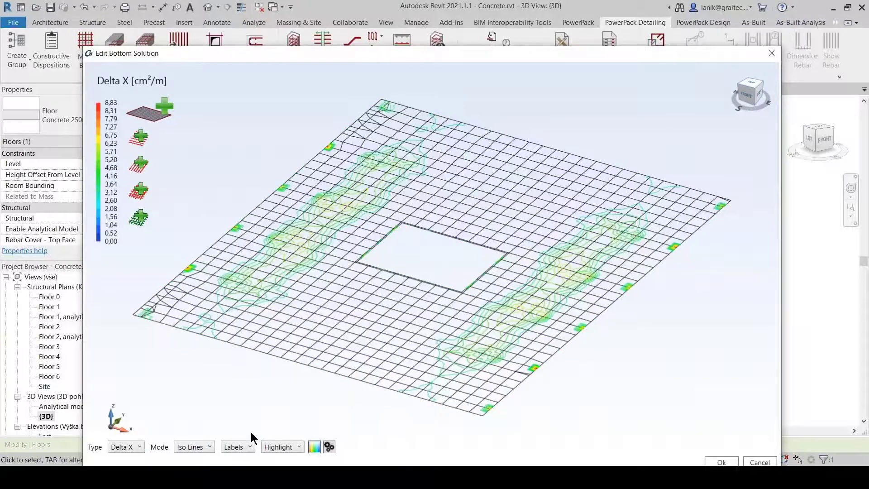
pyautogui.click(210, 447)
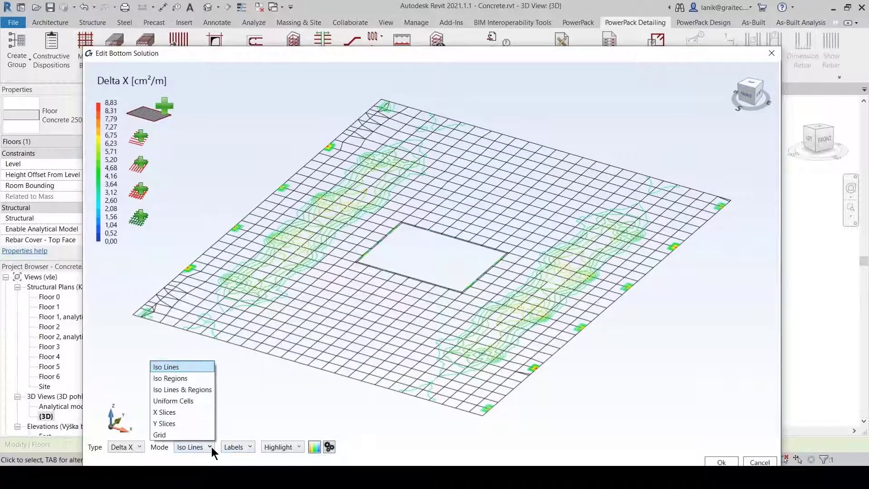
pyautogui.click(180, 411)
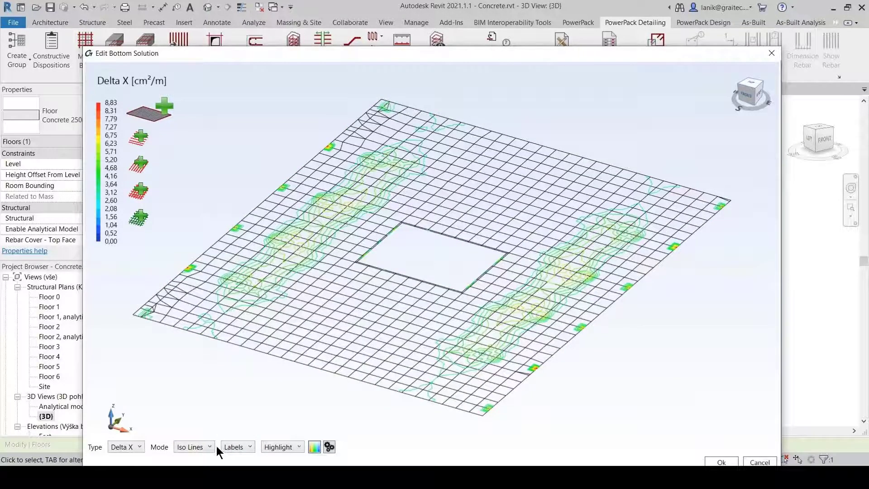
pyautogui.click(208, 443)
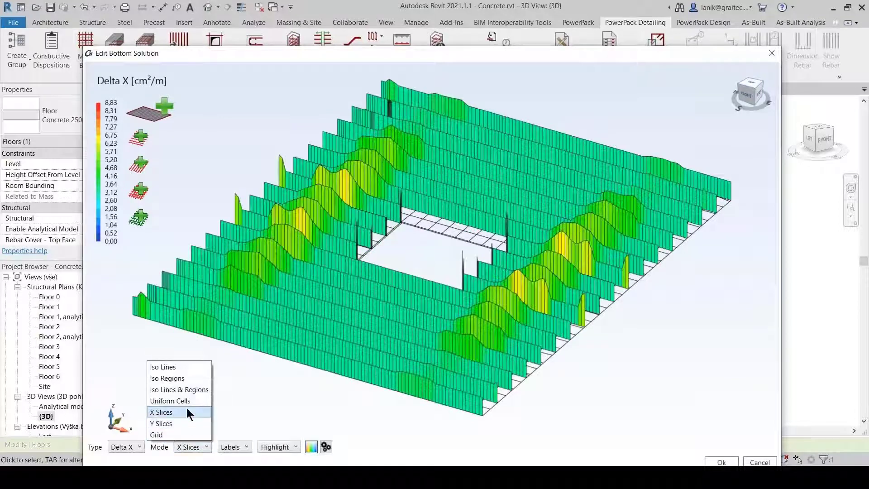
pyautogui.click(180, 402)
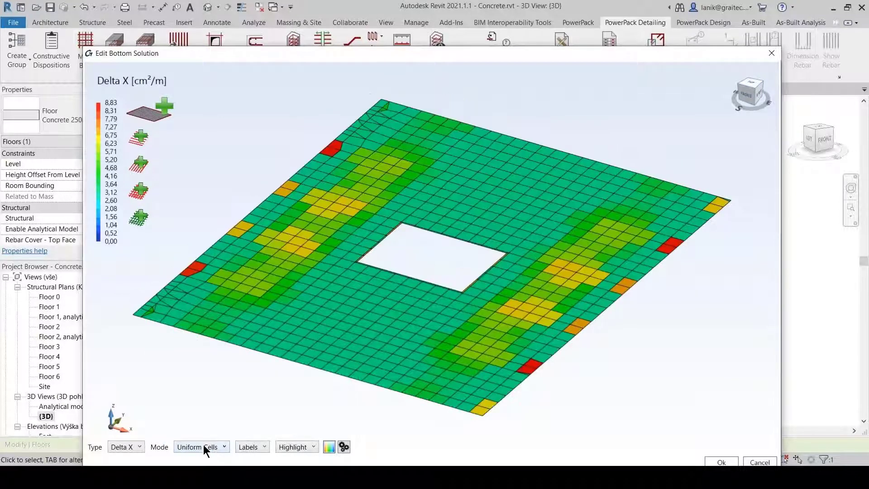
pyautogui.click(203, 445)
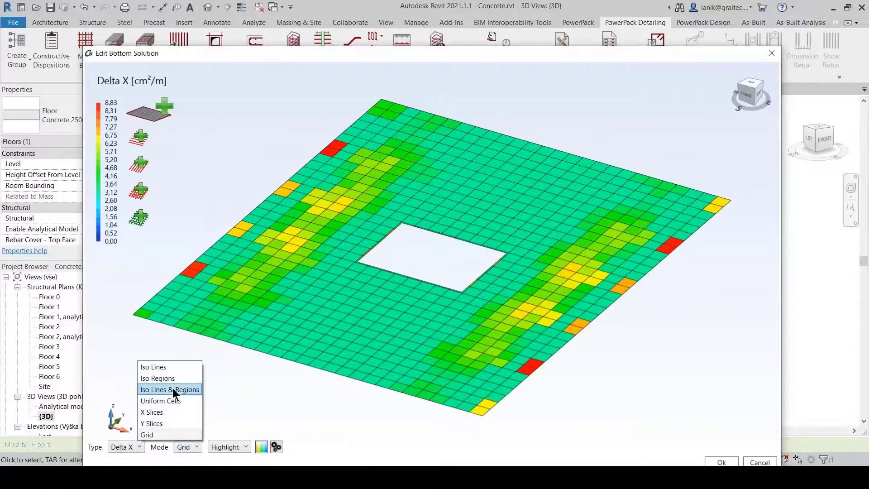
pyautogui.click(172, 387)
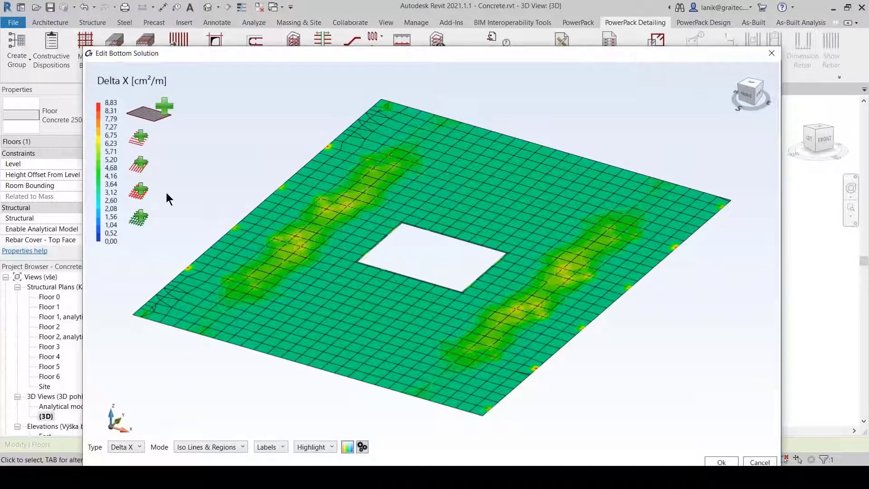
# - Outline an X-direction bottom rebar zone of 9000 x 30000 mm over the slab strip on the near side of the opening
pyautogui.click(142, 145)
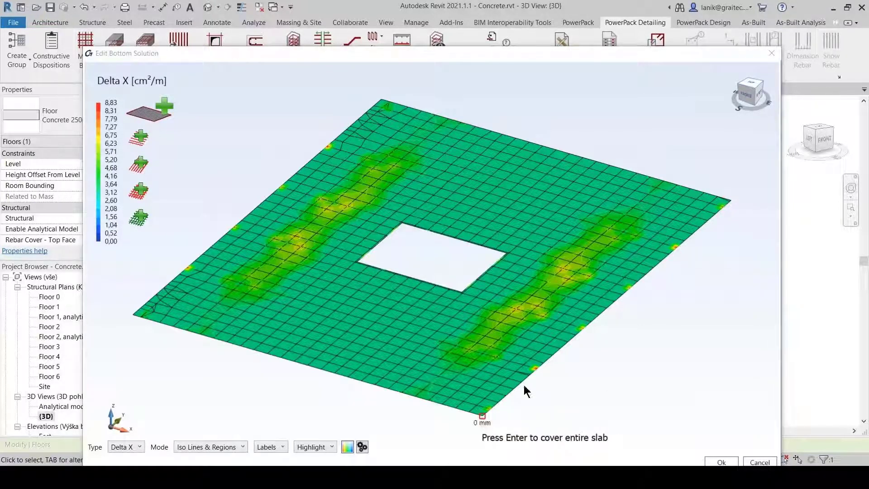
pyautogui.click(481, 416)
pyautogui.click(731, 199)
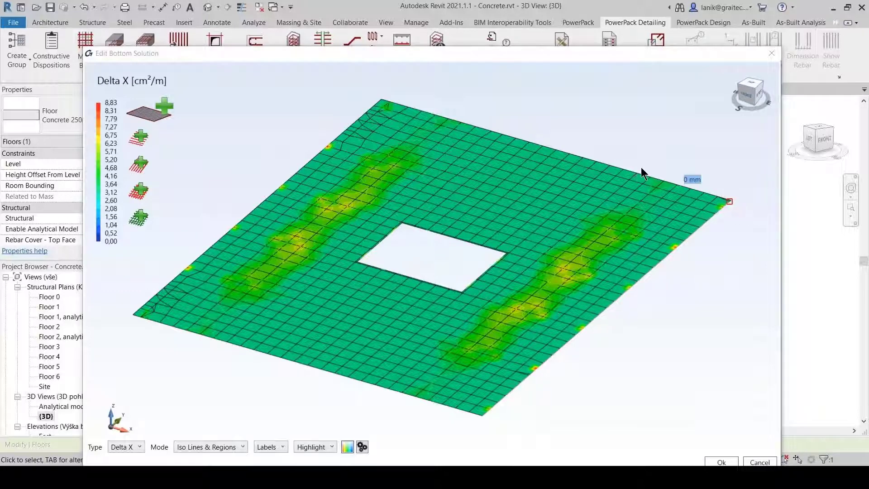
pyautogui.click(611, 164)
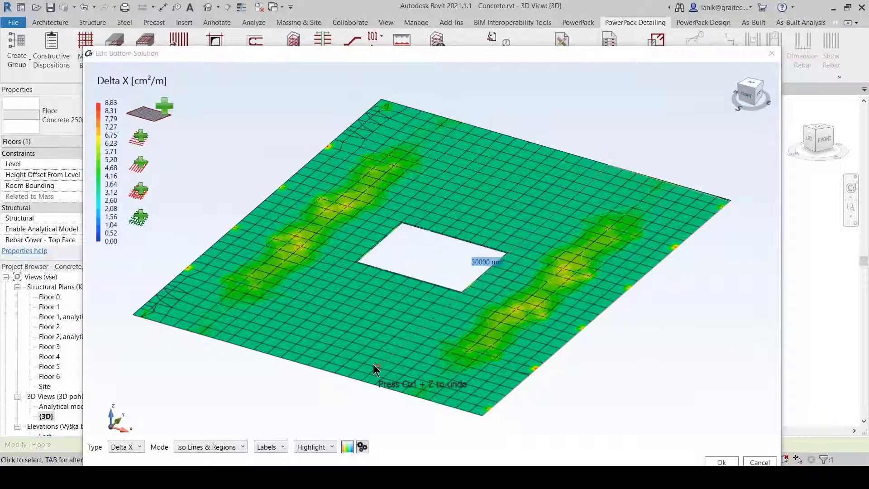
pyautogui.click(360, 382)
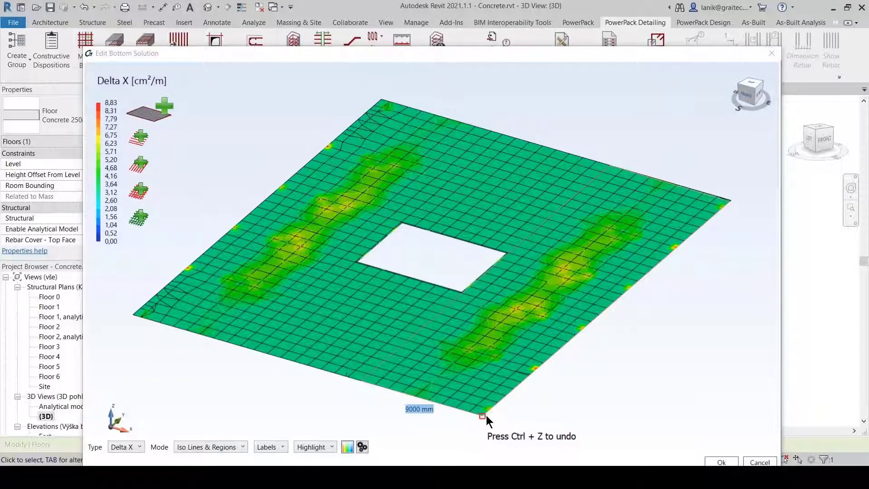
pyautogui.click(485, 416)
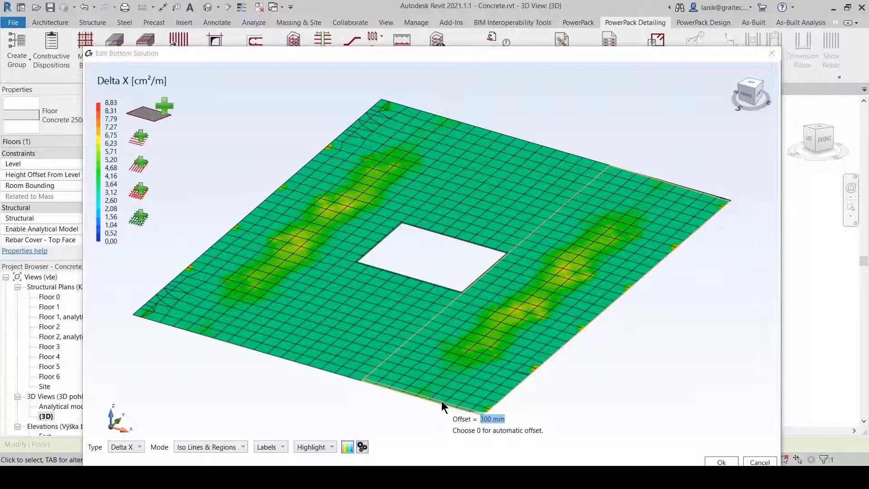
# - Place the zone's bars with a 50 mm offset, 300 mm spacing and 14 mm diameter
pyautogui.press('BackSpace')
pyautogui.write('50')
pyautogui.press('Return')
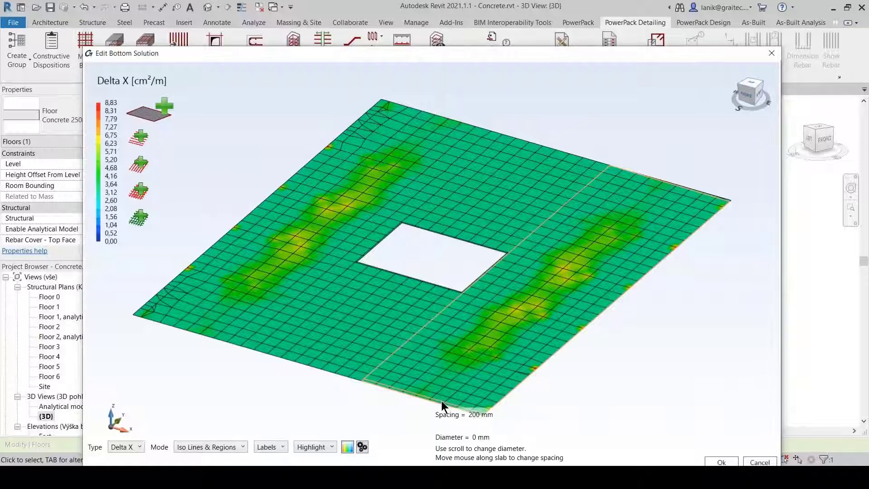
pyautogui.press('Return')
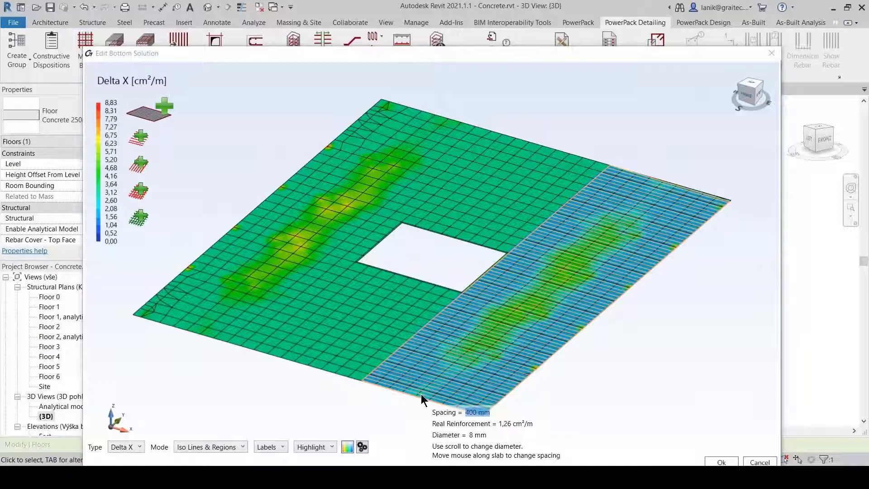
pyautogui.scroll(1, 422, 398)
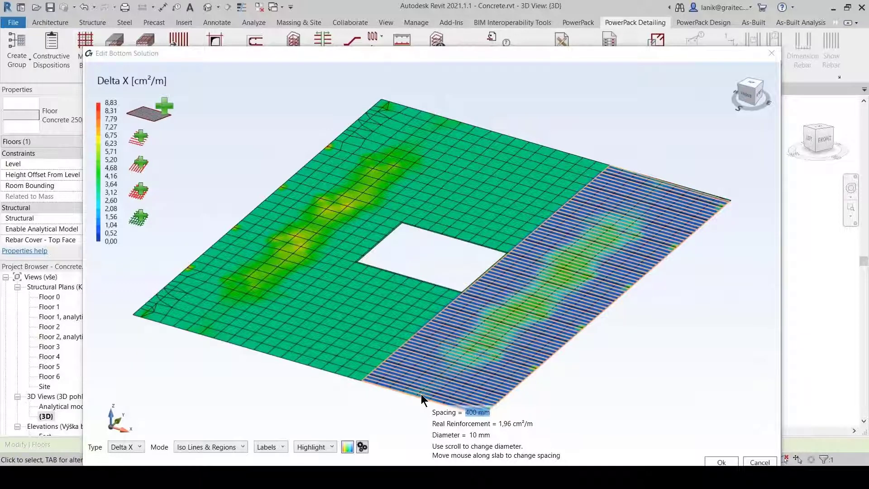
pyautogui.scroll(1, 422, 399)
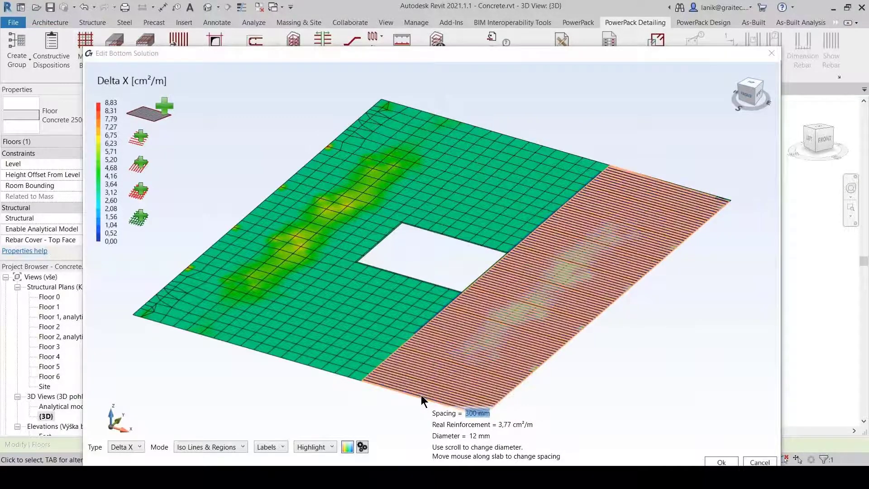
pyautogui.scroll(1, 422, 400)
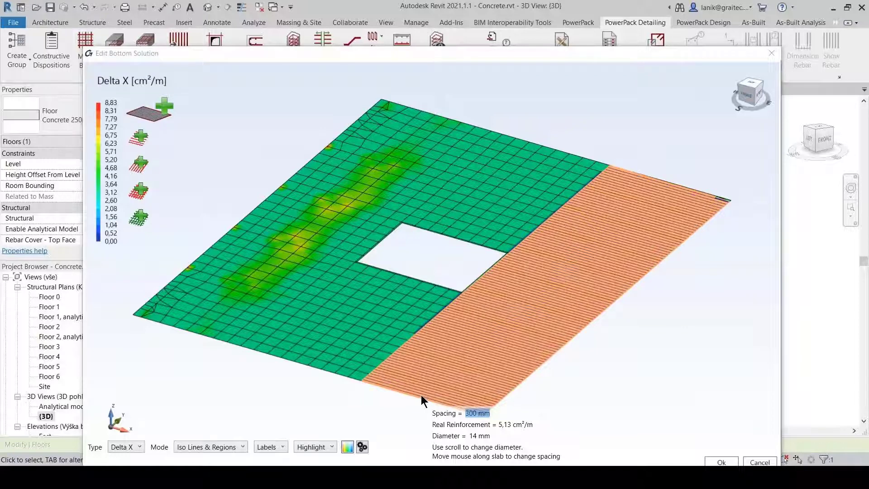
pyautogui.click(421, 396)
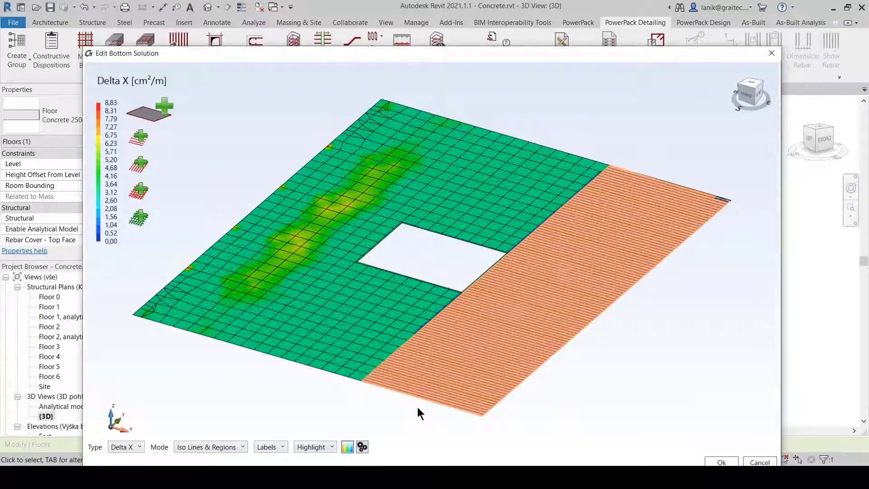
# - Compare the slab's Theoretical Reinforcement Y Bottom and X Bottom maps with Real Reinforcement X Bottom
pyautogui.click(271, 81)
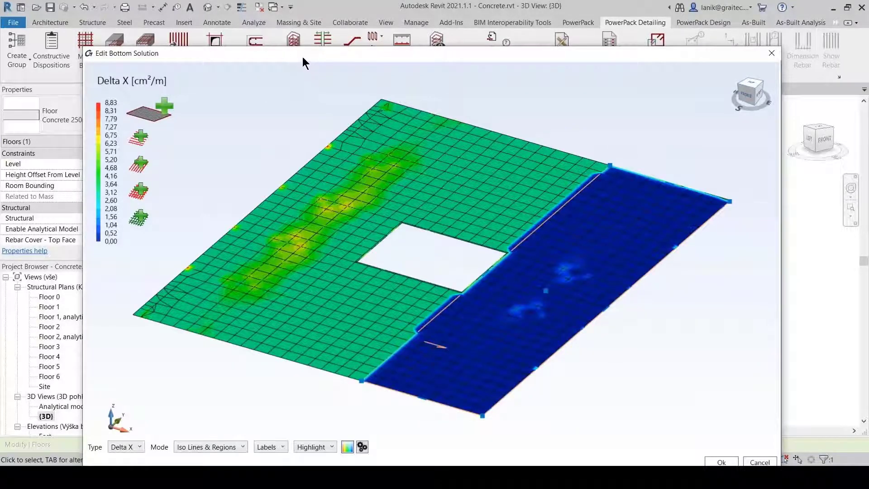
pyautogui.moveTo(302, 48); pyautogui.dragTo(302, 20)
pyautogui.click(225, 419)
pyautogui.click(190, 378)
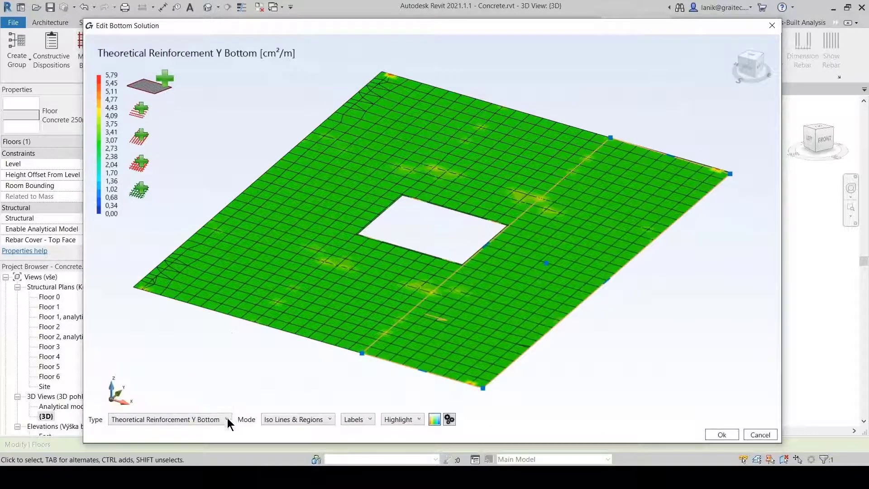
pyautogui.scroll(1, 205, 419)
pyautogui.click(205, 419)
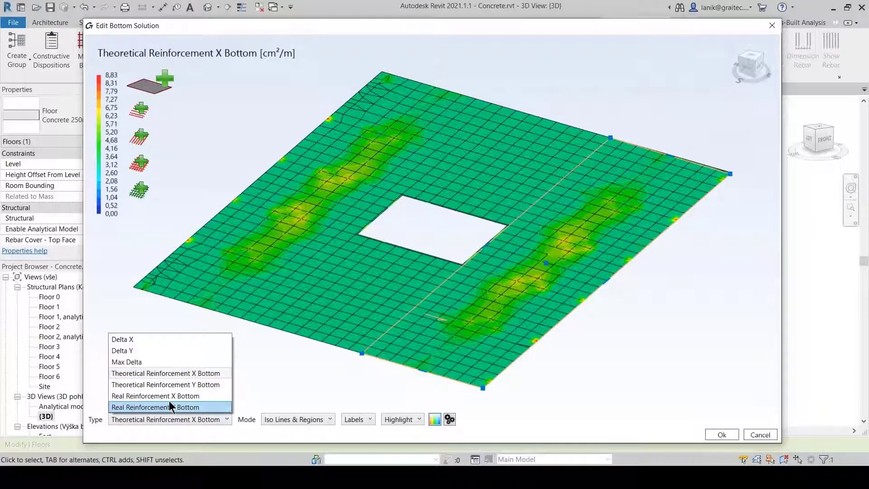
pyautogui.click(211, 407)
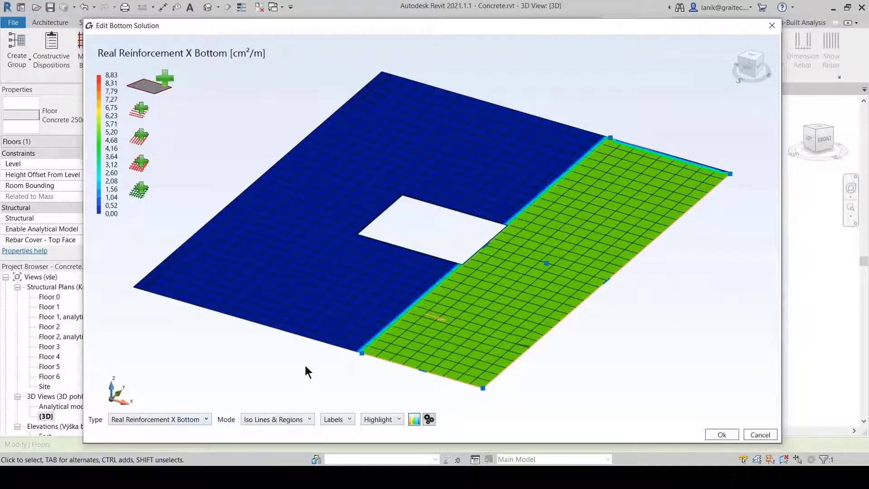
# - Accept the bottom reinforcement solution and temporarily isolate the Floor 5 slab with its rebar in the 3D view
pyautogui.click(731, 435)
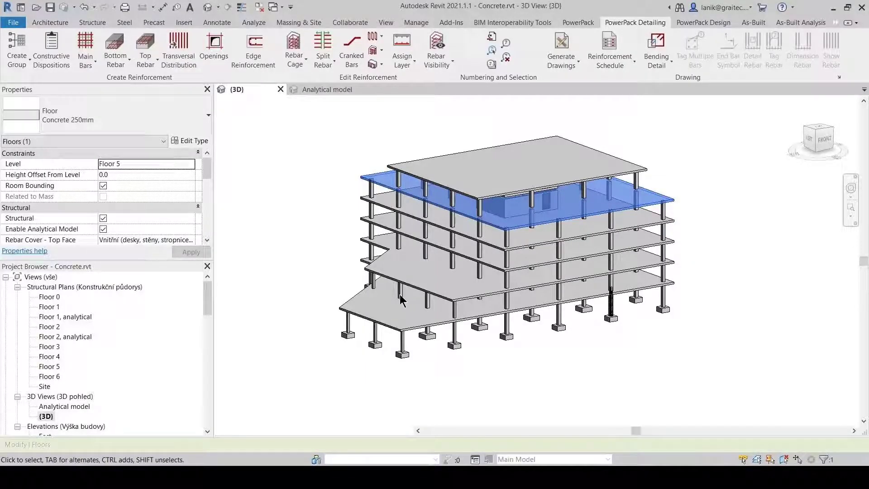
pyautogui.press('Escape')
pyautogui.click(822, 139)
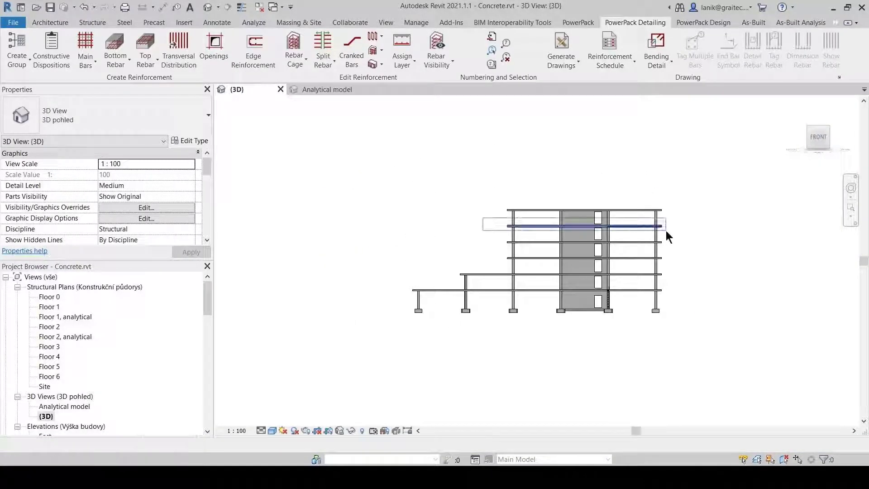
pyautogui.click(666, 230)
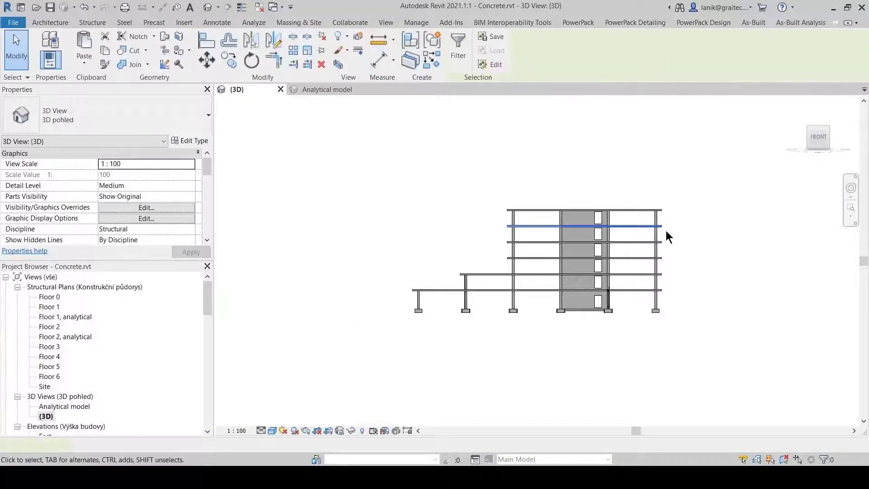
pyautogui.click(350, 430)
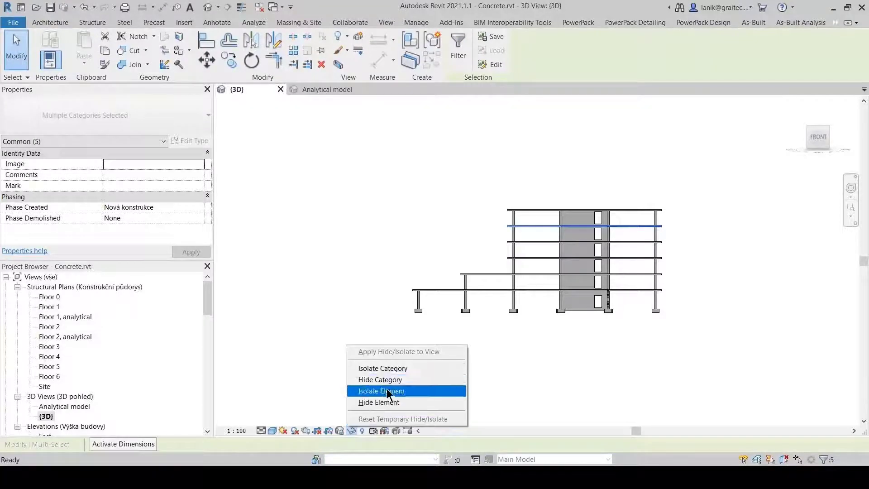
pyautogui.click(386, 390)
pyautogui.keyDown('shift'); pyautogui.moveTo(464, 214); pyautogui.dragTo(519, 320, button='middle'); pyautogui.keyUp('shift')
pyautogui.scroll(3, 705, 196)
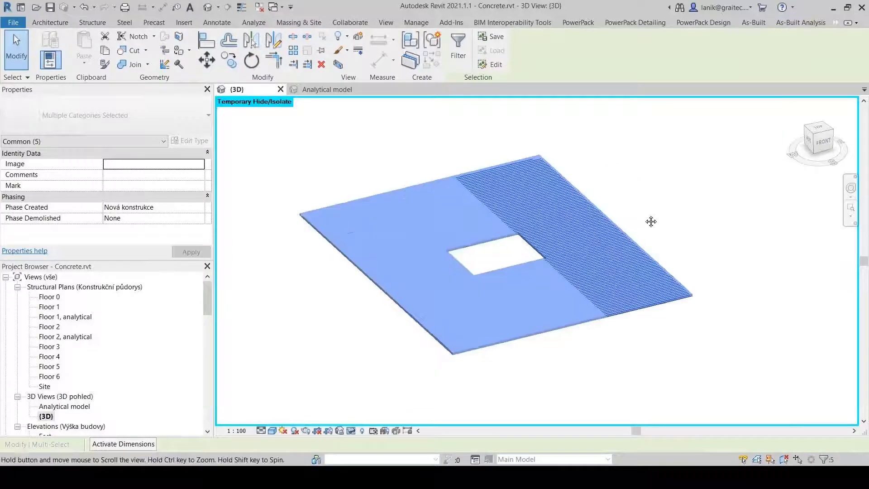
pyautogui.moveTo(661, 214); pyautogui.dragTo(581, 237, button='middle')
pyautogui.moveTo(601, 180); pyautogui.dragTo(704, 180, button='middle')
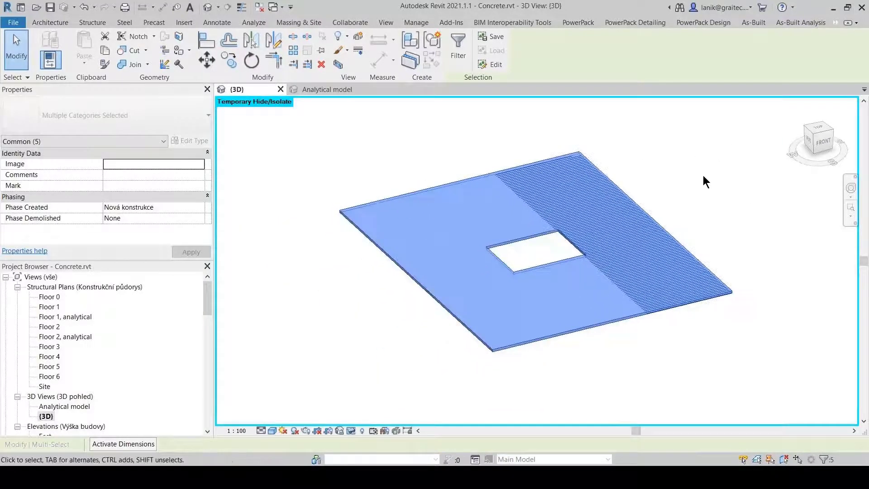
pyautogui.click(704, 179)
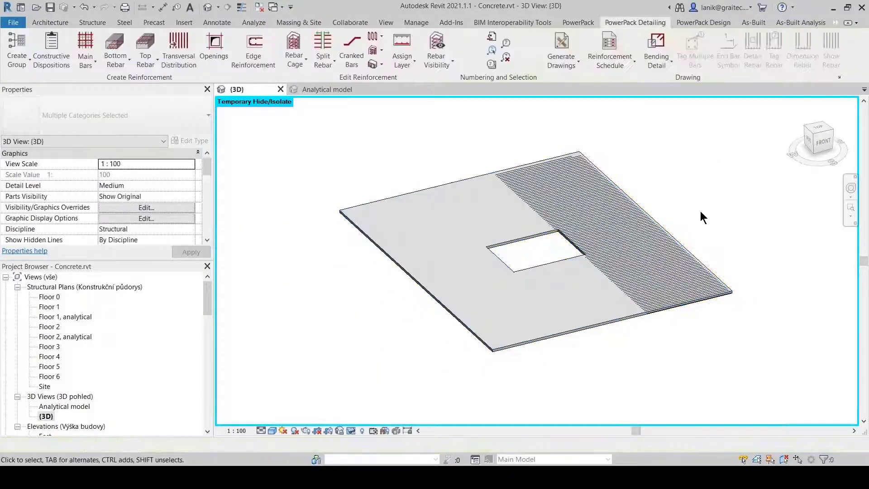
# - Apply Rebar Visibility to the 3D view at Fine detail level and switch its visual style to Hidden Line
pyautogui.click(450, 63)
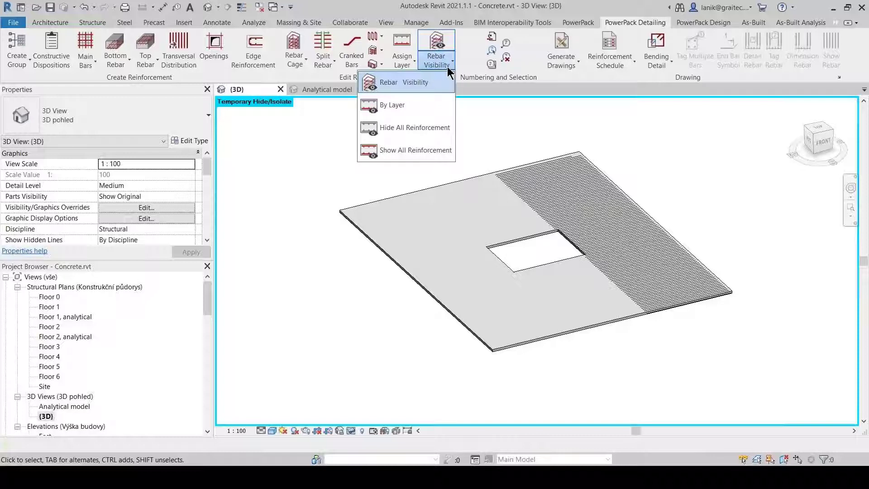
pyautogui.click(401, 83)
pyautogui.click(394, 215)
pyautogui.click(543, 324)
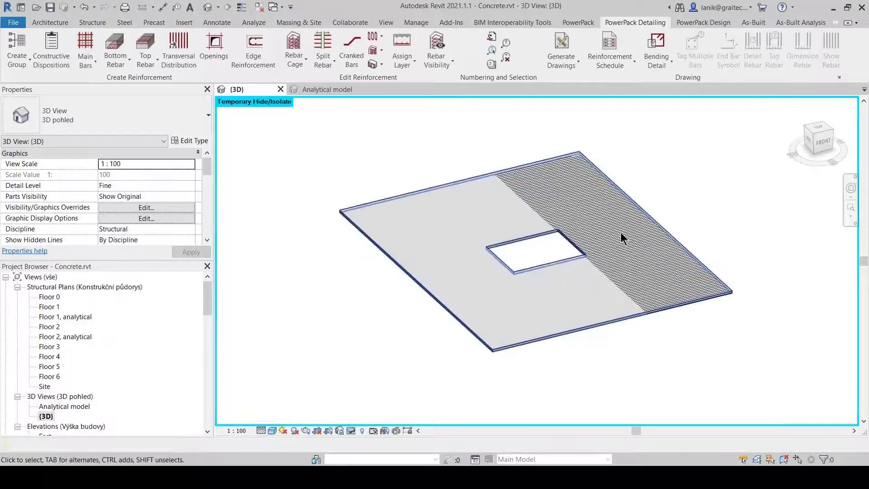
pyautogui.click(274, 430)
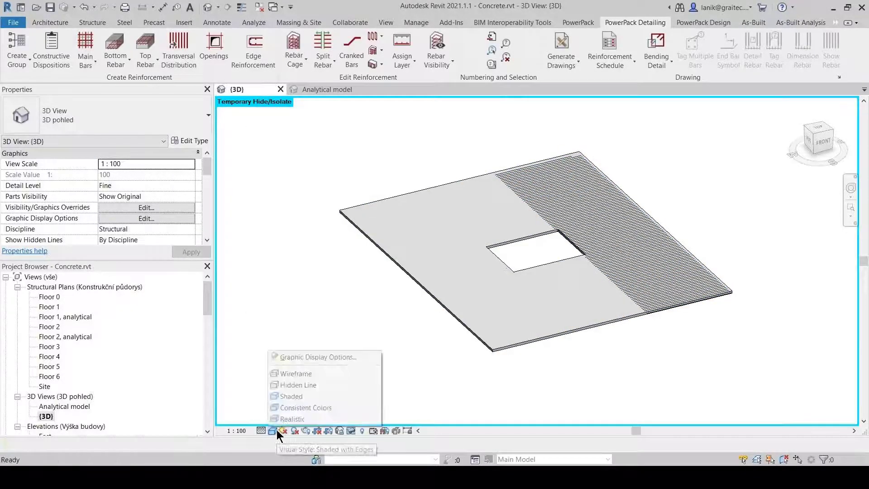
pyautogui.click(296, 385)
pyautogui.scroll(5, 662, 205)
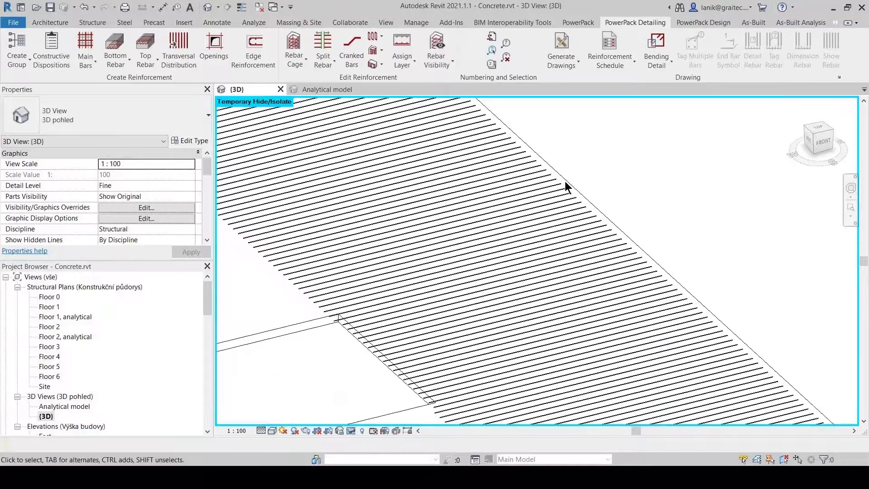
pyautogui.keyDown('shift'); pyautogui.moveTo(406, 273); pyautogui.dragTo(454, 307, button='middle'); pyautogui.keyUp('shift')
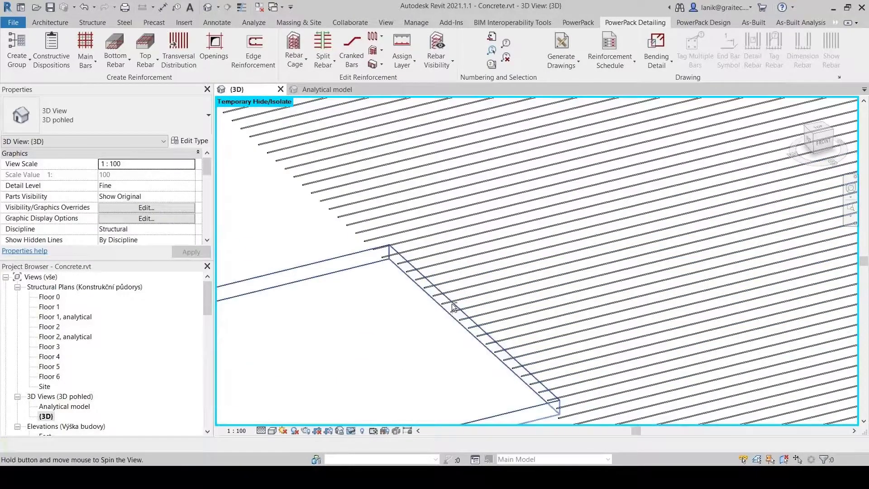
# - Start Edge Reinforcement on the slab's long outer edge beside the bars, with transversal bar lengths L1 and L2 of 500 mm
pyautogui.click(241, 48)
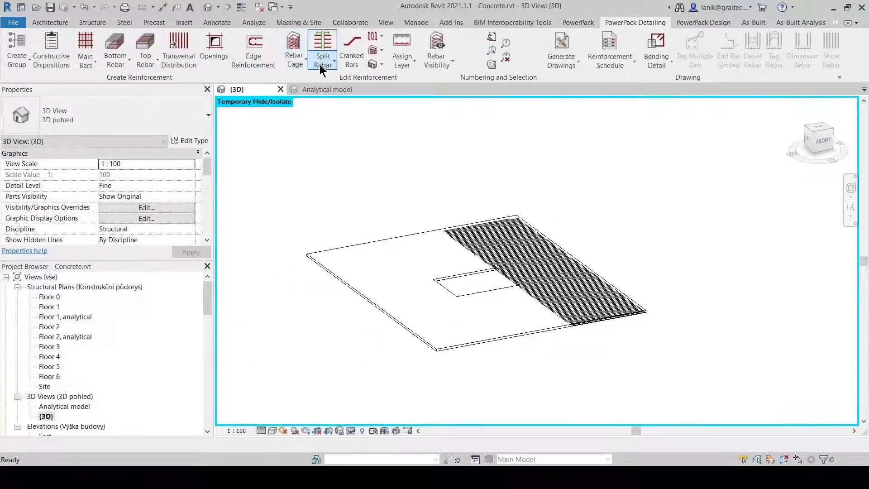
pyautogui.click(256, 45)
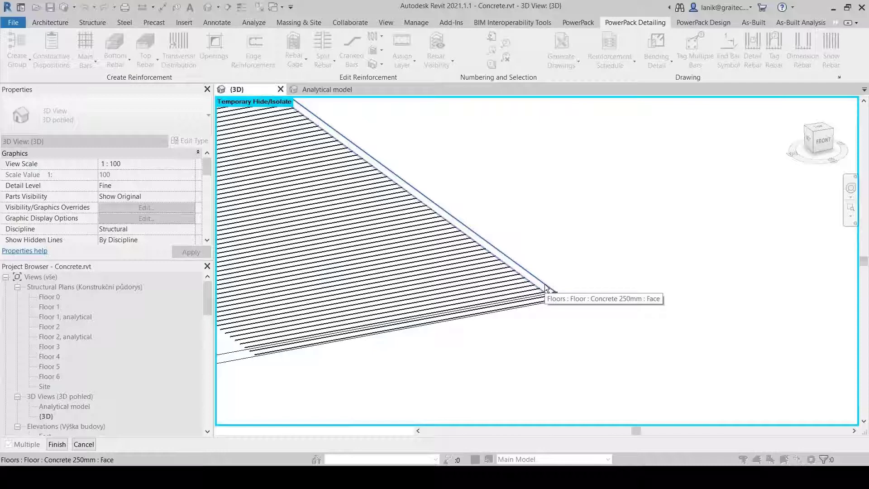
pyautogui.click(550, 292)
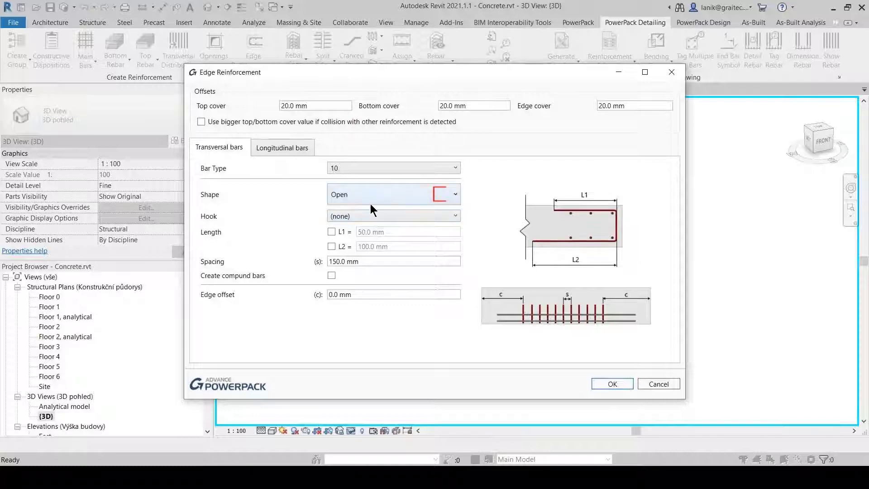
pyautogui.click(334, 245)
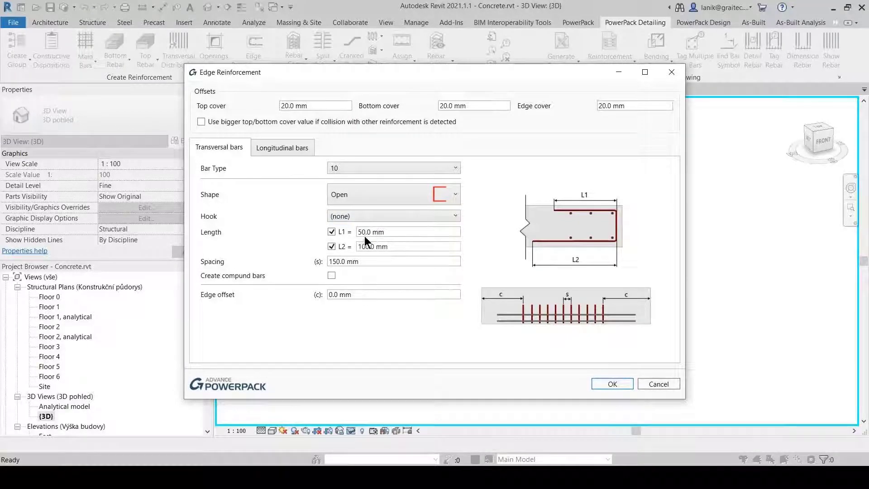
pyautogui.hotkey('shift', 'Tab')
pyautogui.write('500')
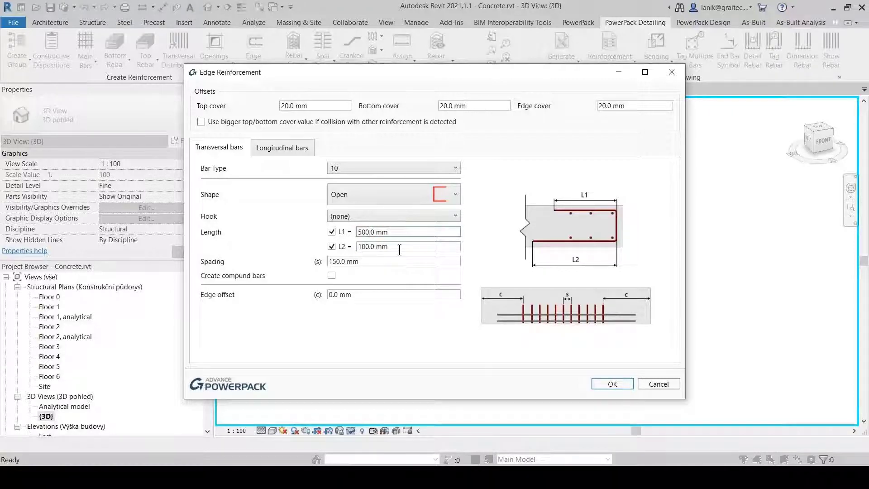
pyautogui.press('Tab')
pyautogui.write('500')
# - Enable two longitudinal edge bars of type 10 and generate the reinforcement along the slab edge
pyautogui.click(279, 146)
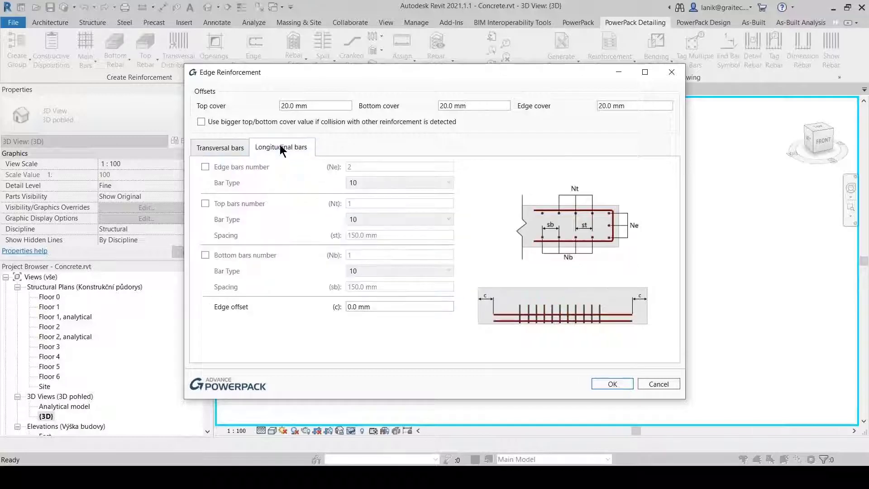
pyautogui.click(206, 166)
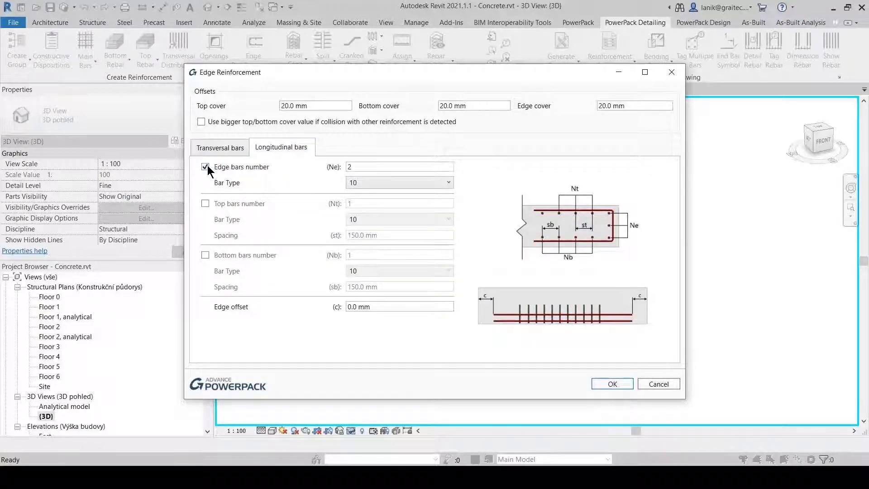
pyautogui.click(611, 384)
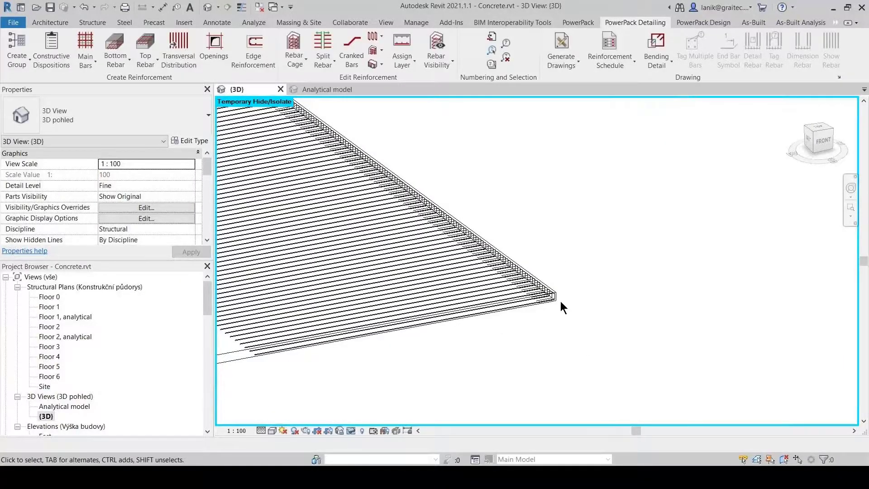
pyautogui.scroll(6, 553, 293)
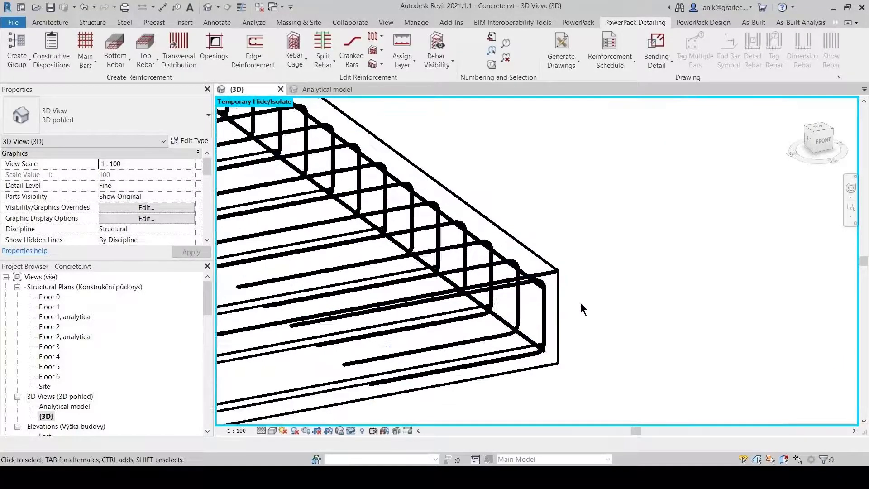
pyautogui.keyDown('shift'); pyautogui.moveTo(521, 366); pyautogui.dragTo(409, 323, button='middle'); pyautogui.keyUp('shift')
pyautogui.scroll(-8, 614, 274)
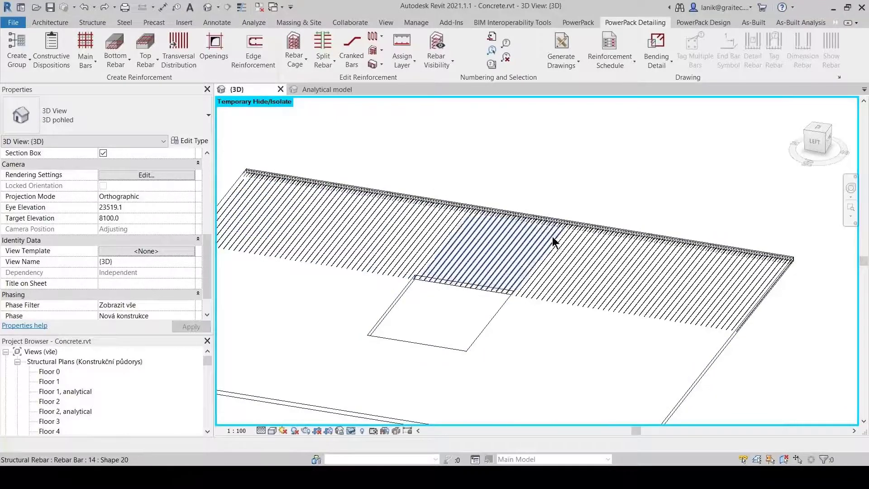
# - Review the bar type and layout options for the 14 mm bottom rebar set between the opening and the slab end
pyautogui.click(579, 270)
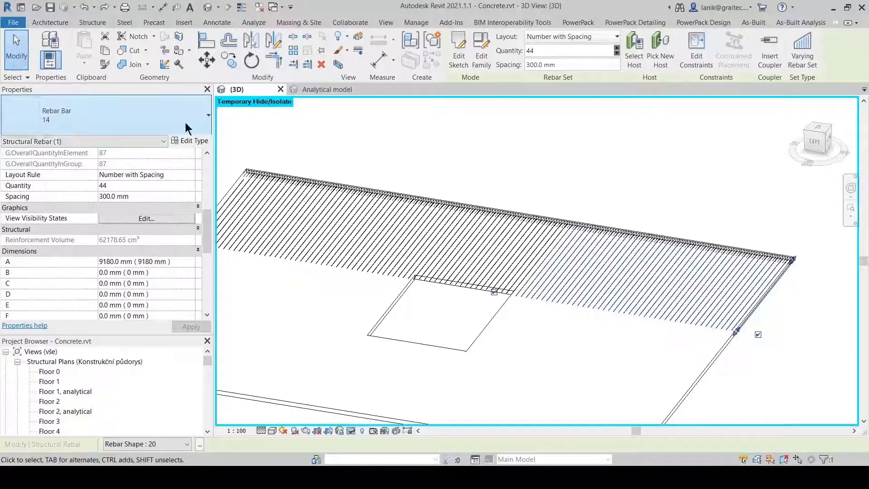
pyautogui.click(202, 115)
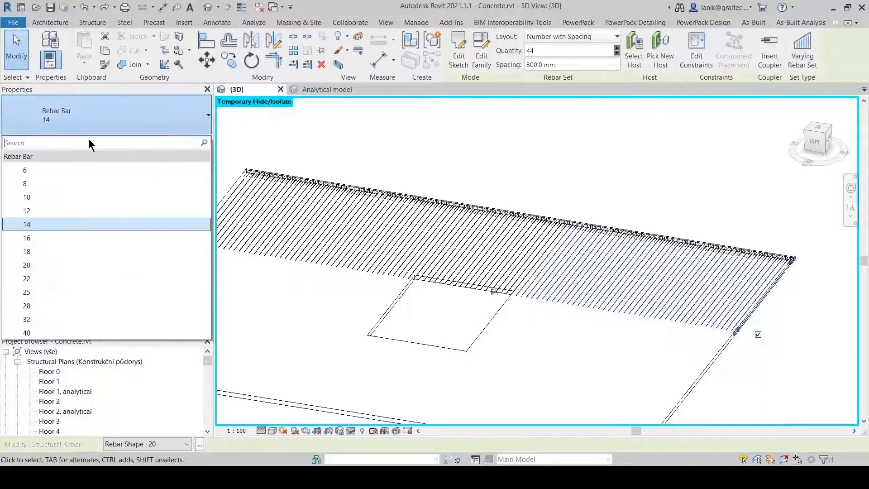
pyautogui.click(200, 119)
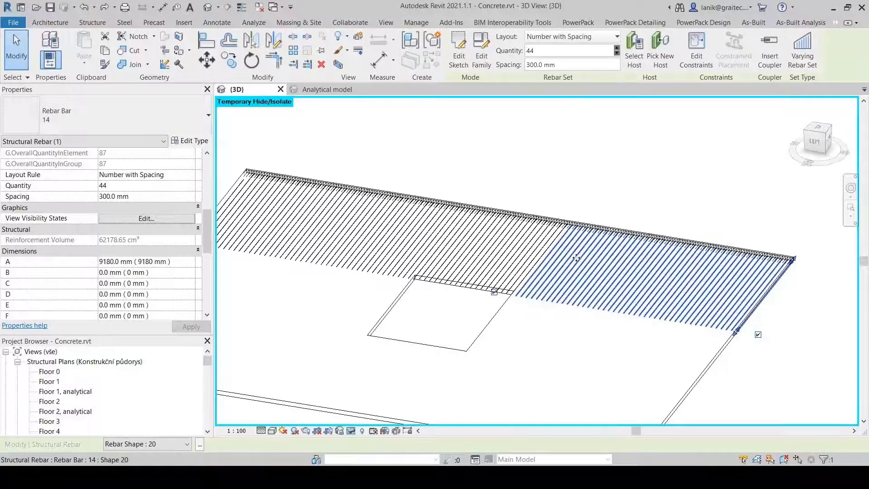
pyautogui.click(594, 37)
pyautogui.click(555, 33)
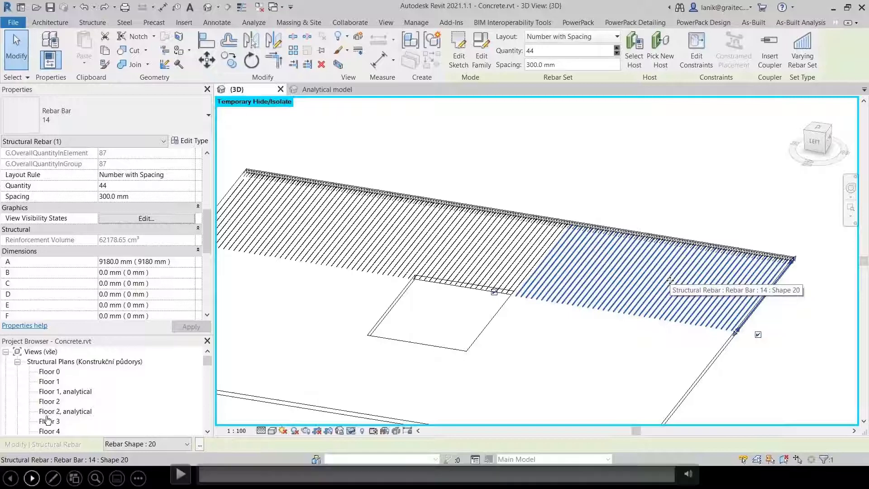
pyautogui.click(33, 478)
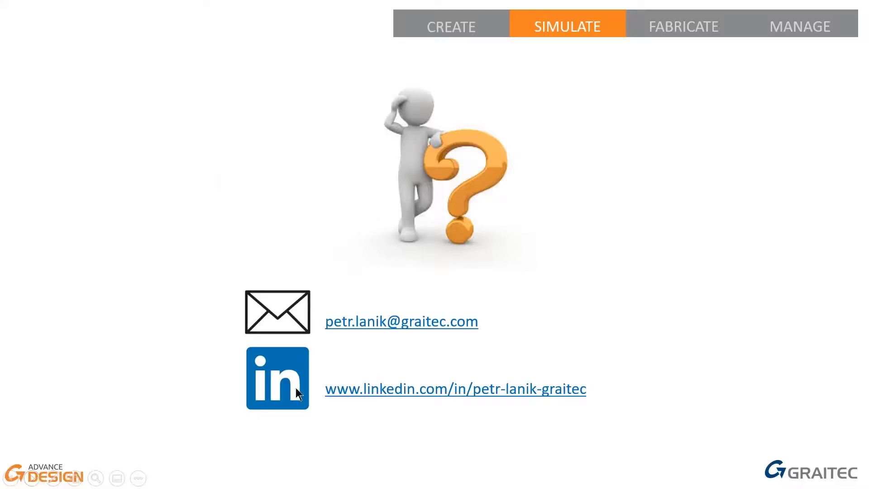